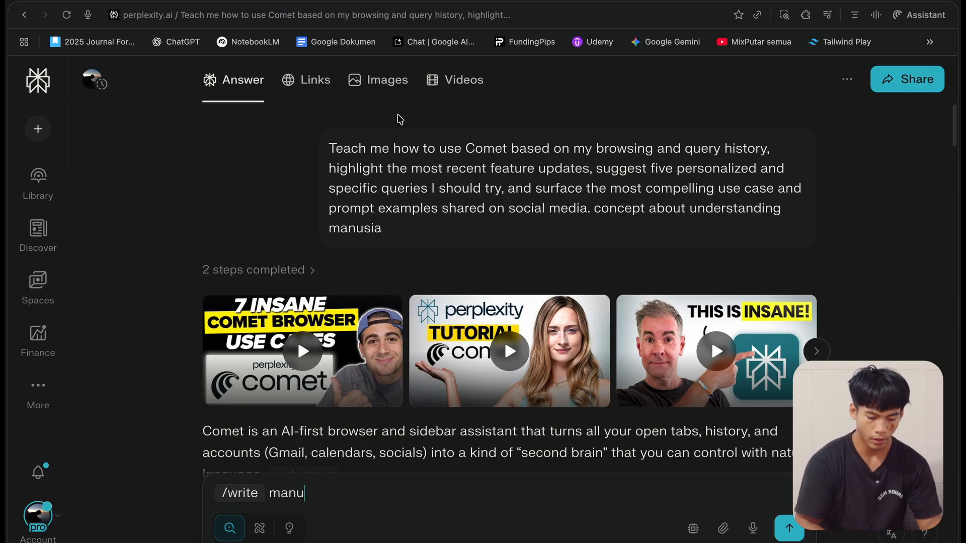
Open the Google AI Studio site in a new browser tab
key(super+l)
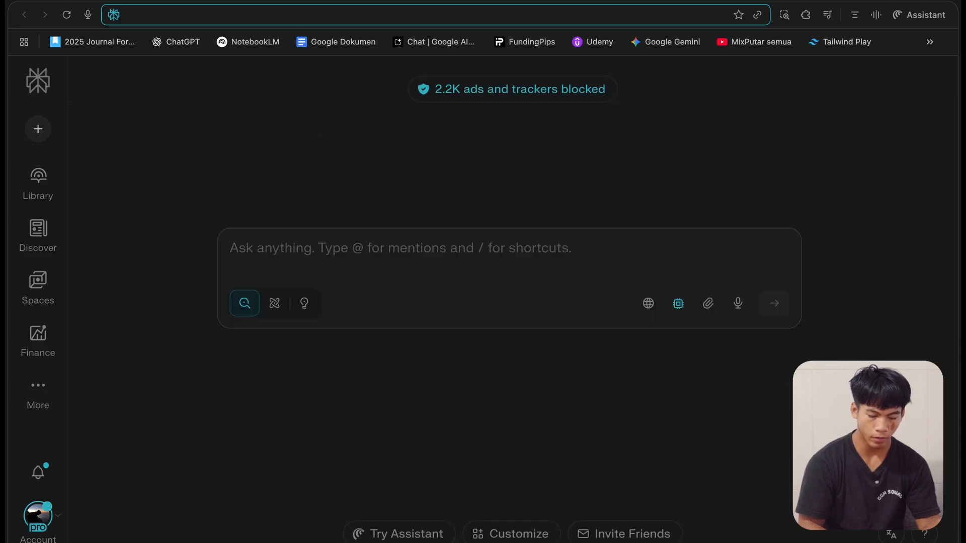
text(google AI Studio)
key(Return)
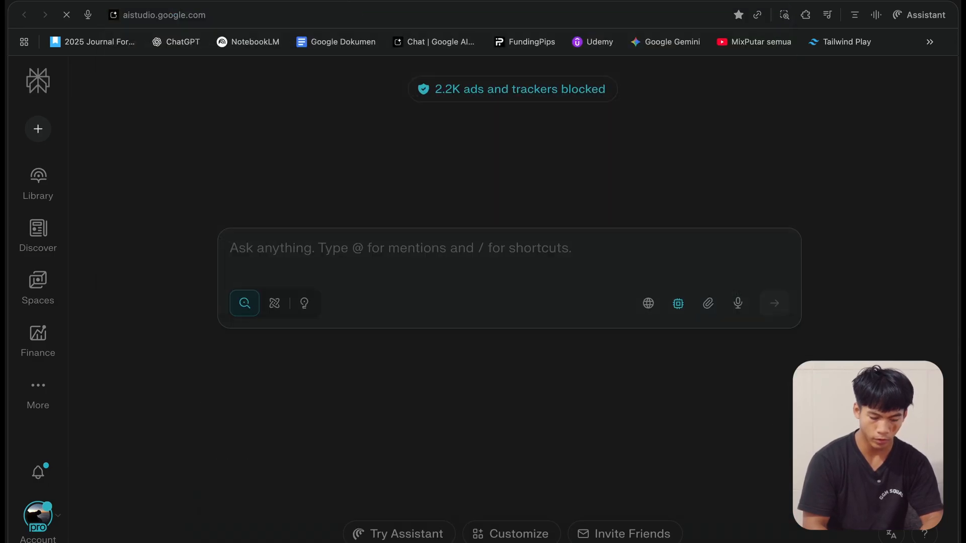
Run a Google web search for "google" in another new tab and skim the results page
key(super+l)
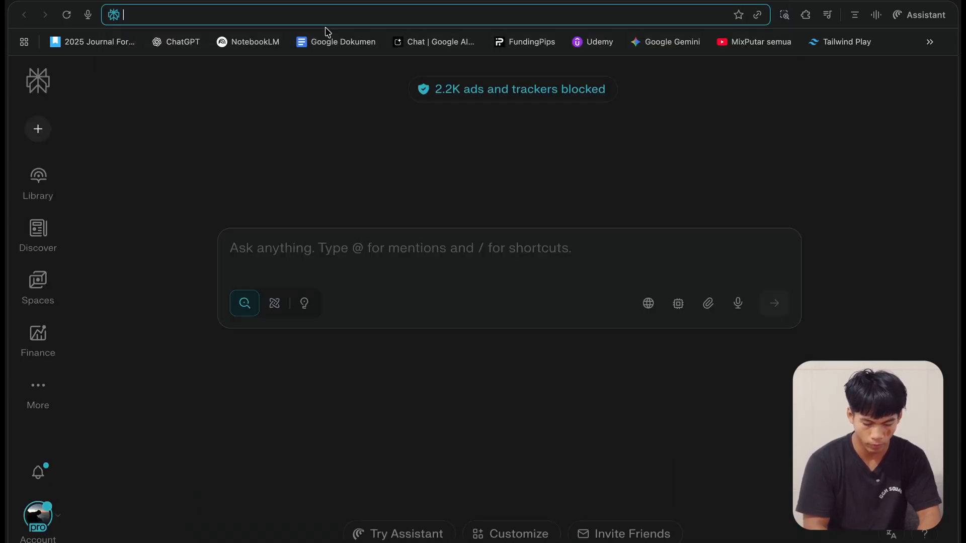
text(google.co.)
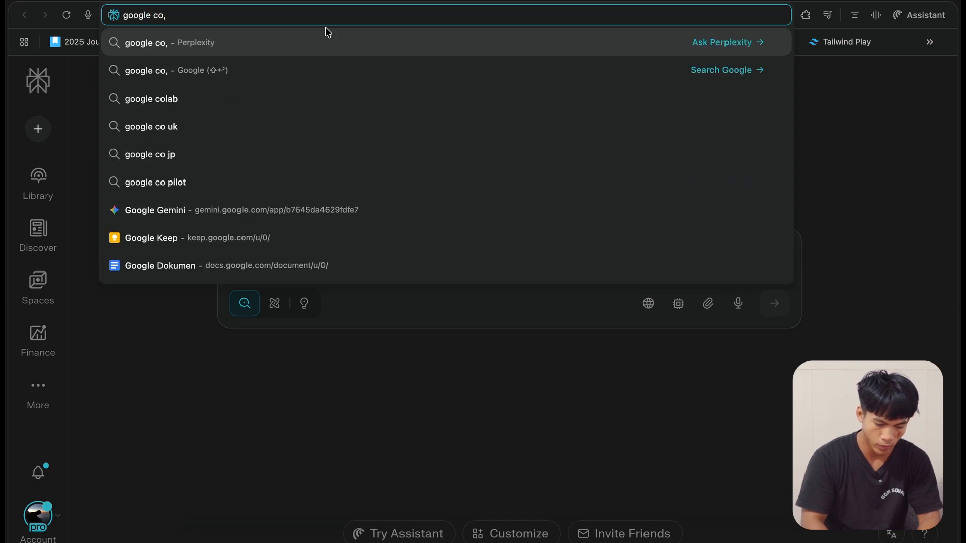
key(BackSpace)
key(BackSpace)
key(BackSpace)
key(BackSpace)
key(Down)
key(Return)
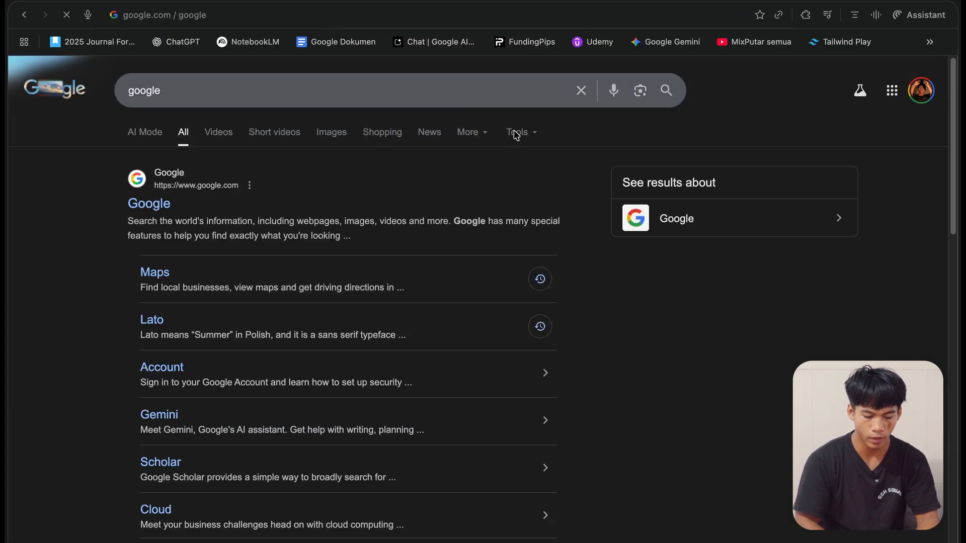
scroll(403, 276, down, 15)
scroll(404, 277, up, 15)
scroll(404, 276, down, 10)
scroll(405, 276, up, 10)
scroll(403, 276, down, 2)
scroll(404, 276, up, 2)
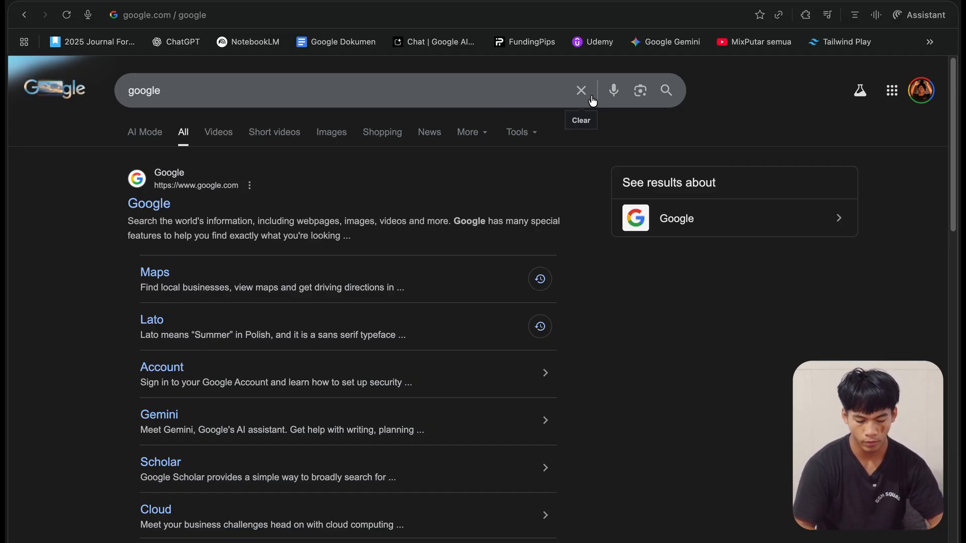
Return to the Perplexity thread about learning Comet and clear the drafted /write follow-up
click(340, 4)
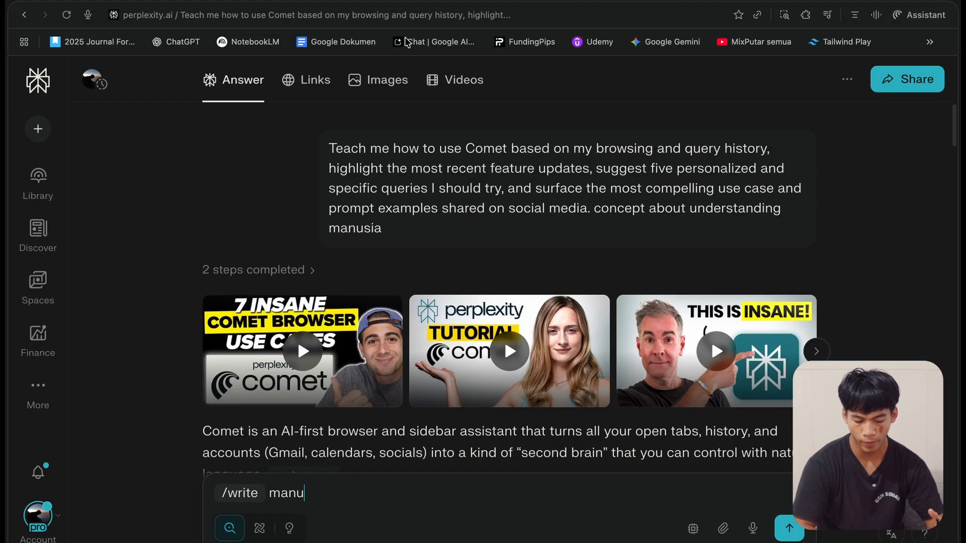
scroll(485, 316, down, 20)
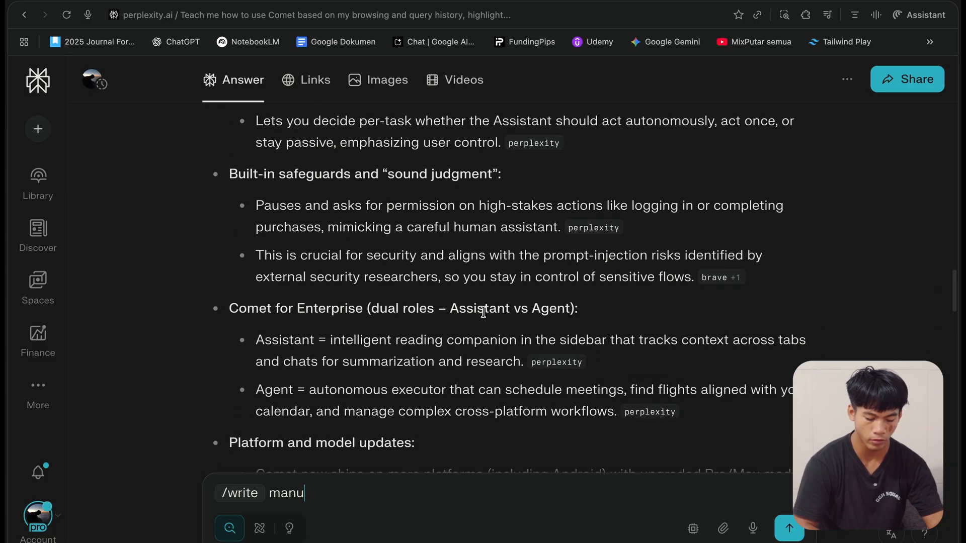
scroll(483, 312, up, 20)
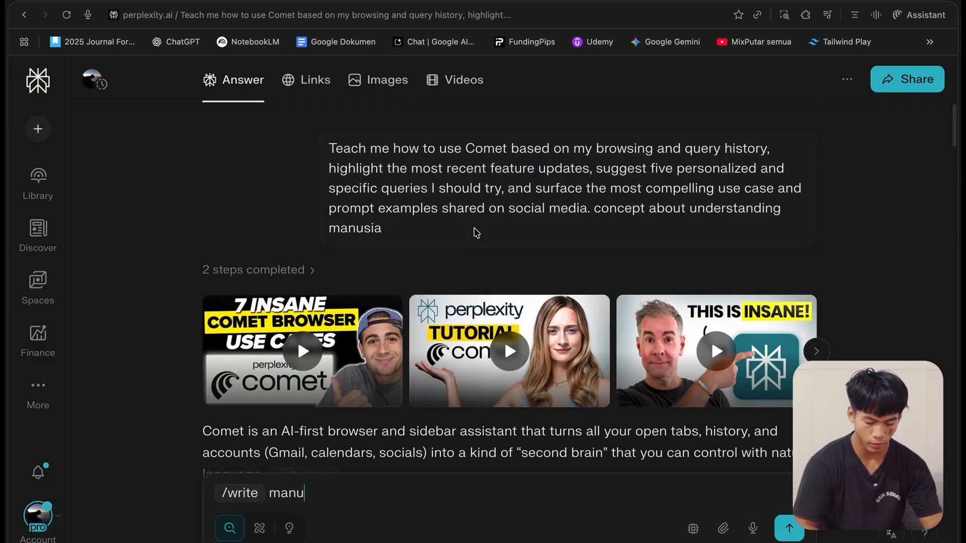
key(BackSpace)
key(BackSpace)
key(BackSpace)
key(BackSpace)
key(BackSpace)
key(BackSpace)
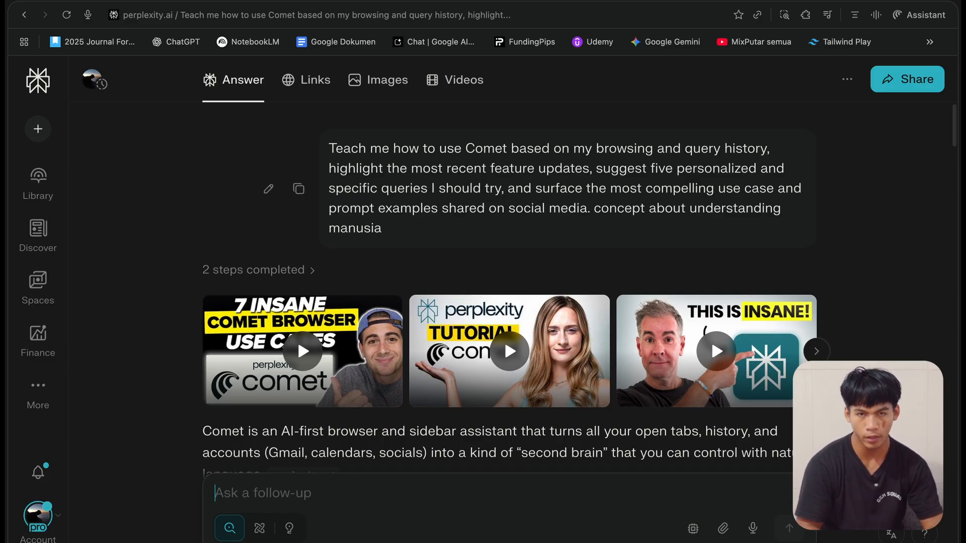
Try the Research and Search modes for the follow-up box and leave it set to Labs
click(264, 532)
click(289, 533)
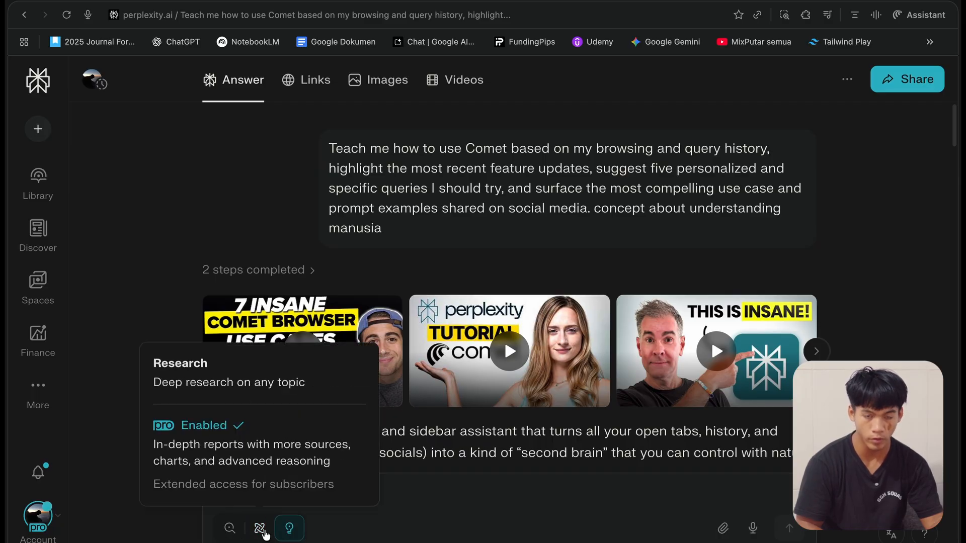
click(230, 529)
click(256, 529)
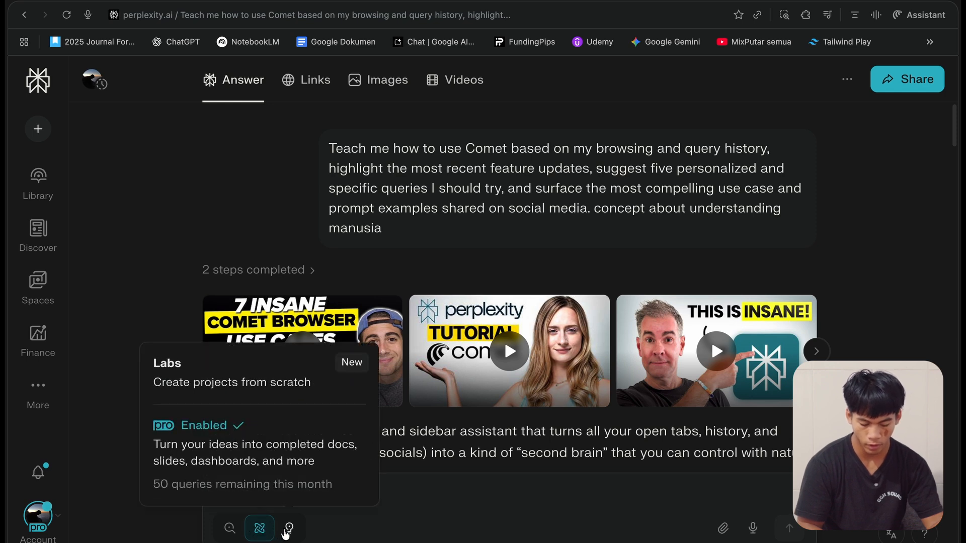
click(288, 529)
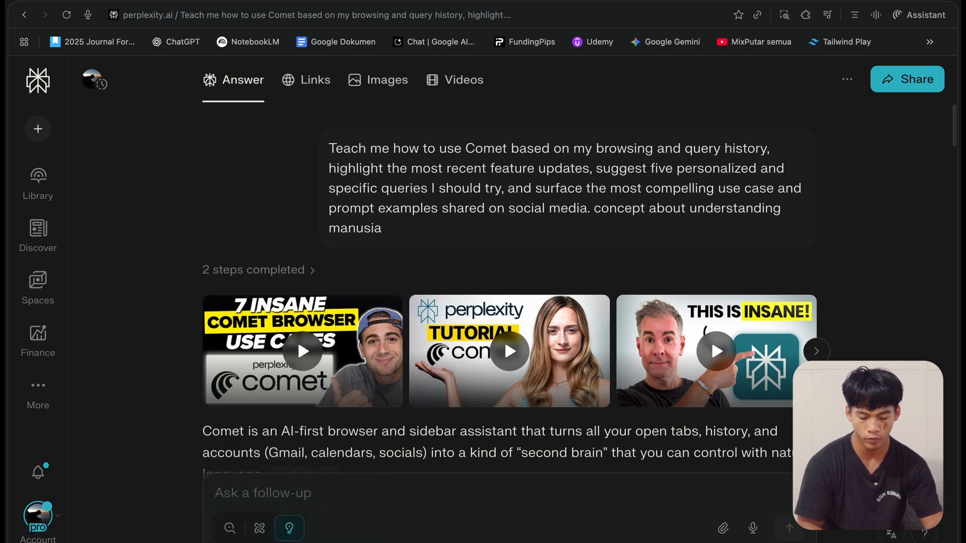
Start the assistant's voice mode beside the thread and end the voice session, keeping the Assistant sidebar open
click(877, 16)
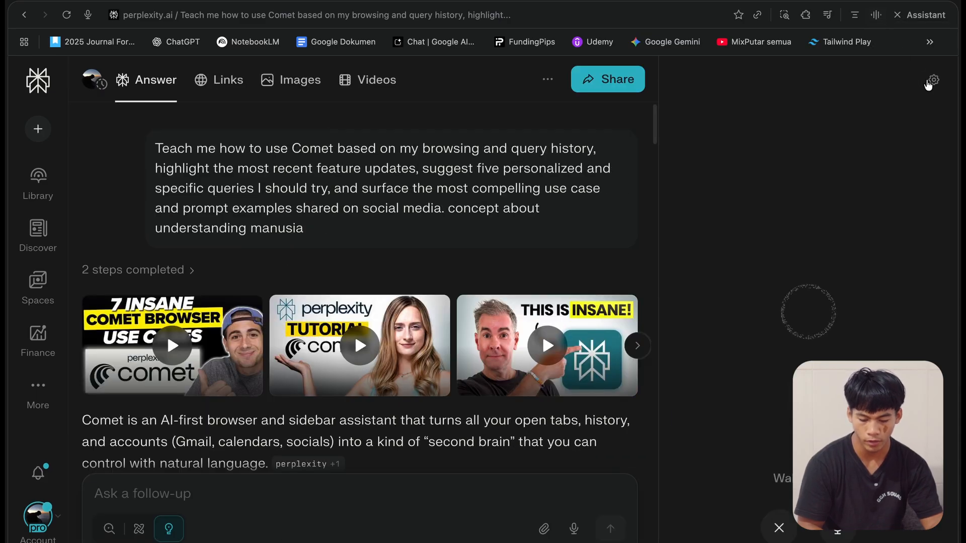
click(781, 529)
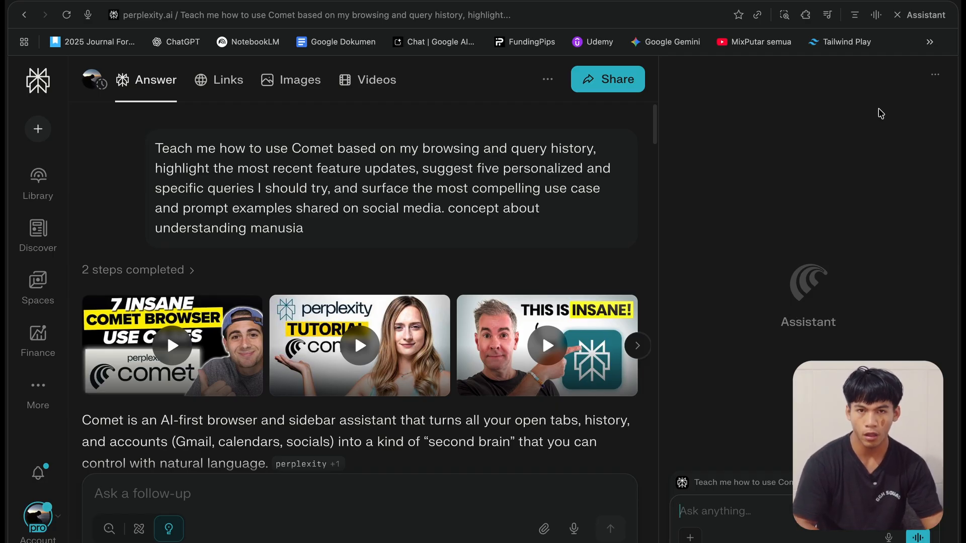
click(877, 15)
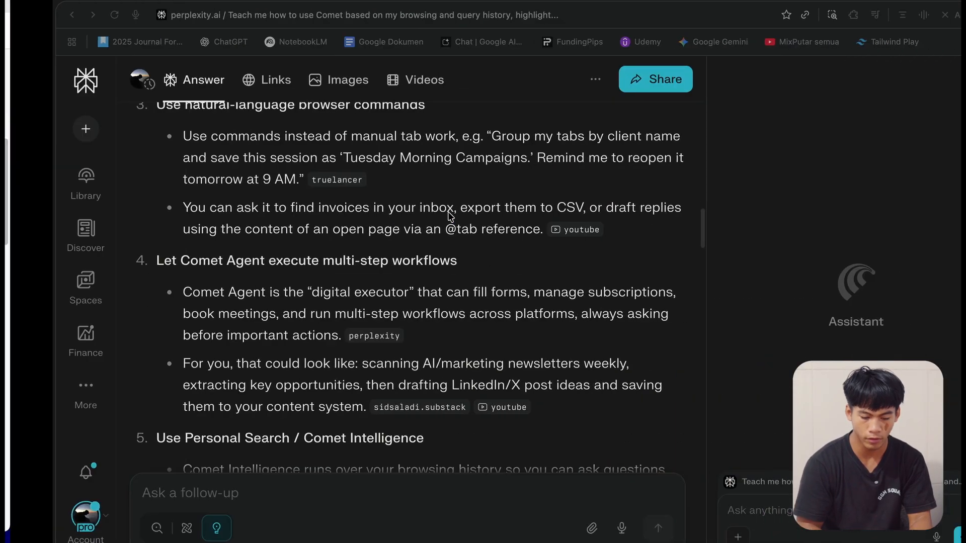
Switch to the ChatGPT desktop app for a look and return to the Perplexity thread in the browser
key(alt+space)
text(ch)
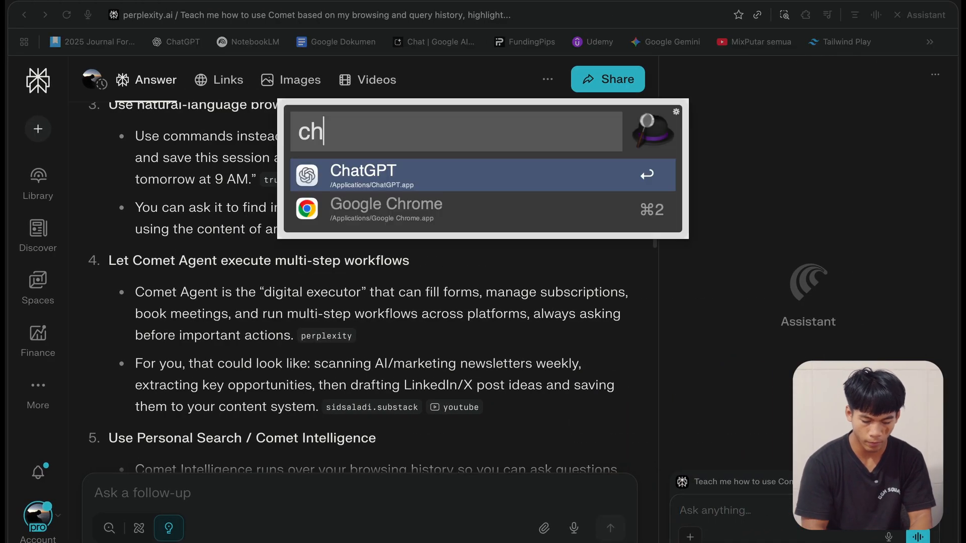
key(Return)
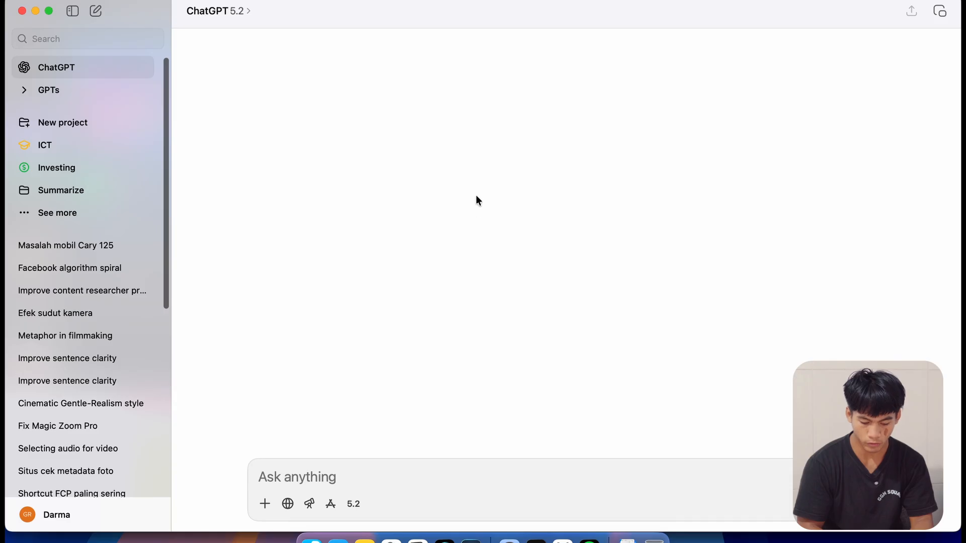
key(ctrl+Right)
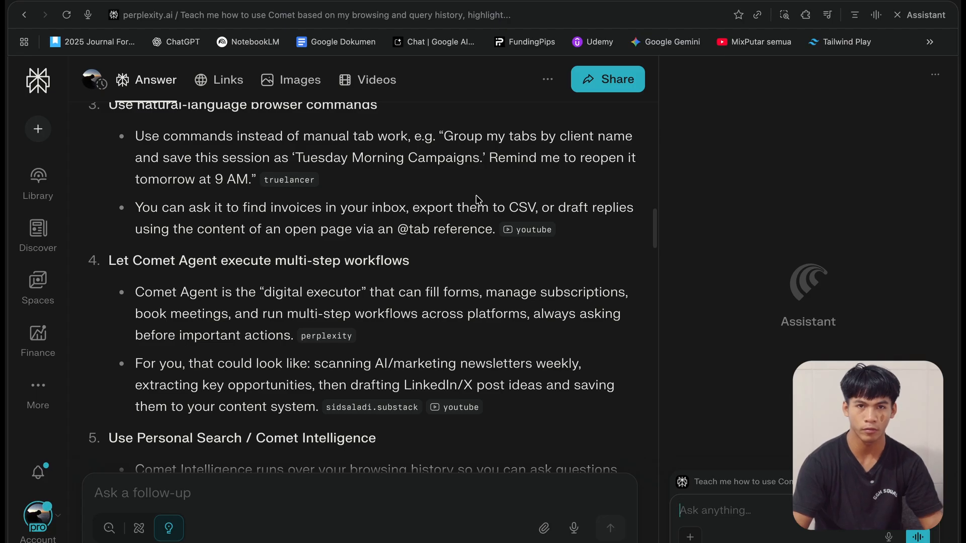
Go to the Perplexity home page, with the Assistant sidebar closed and Research mode selected
scroll(476, 202, down, 15)
click(36, 83)
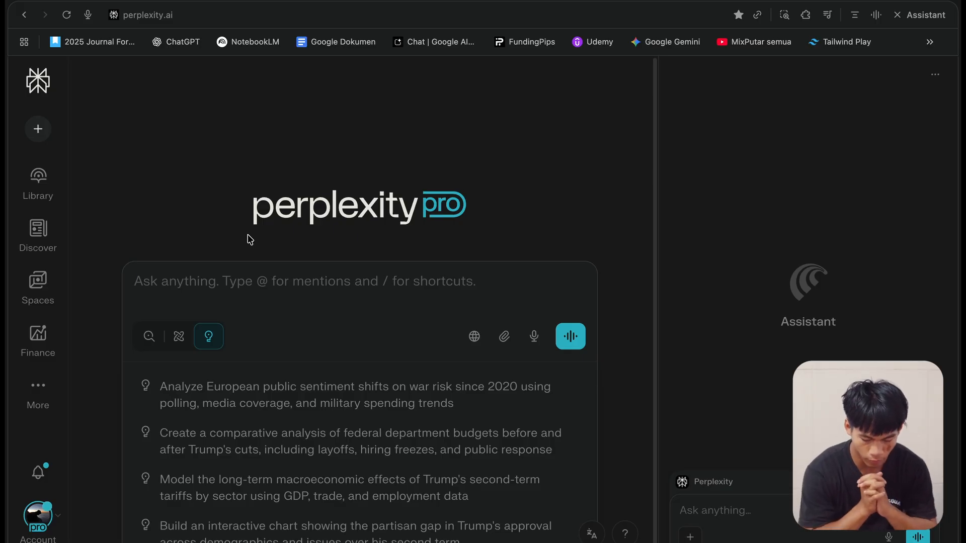
click(930, 42)
click(893, 124)
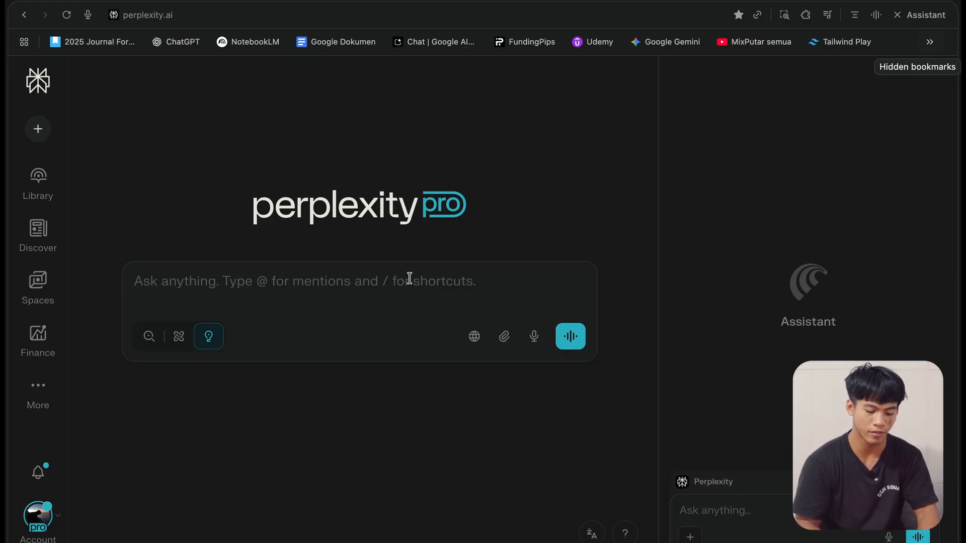
key(alt+a)
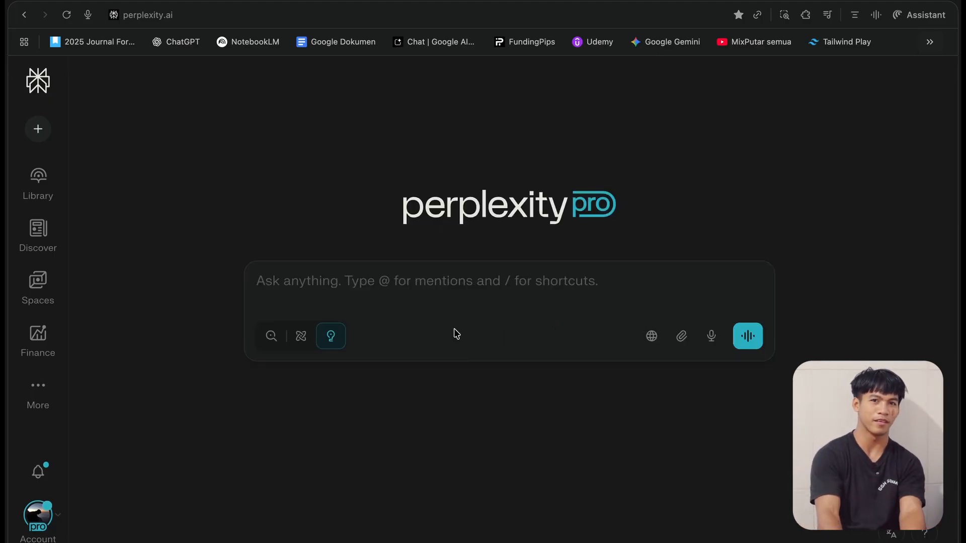
click(298, 345)
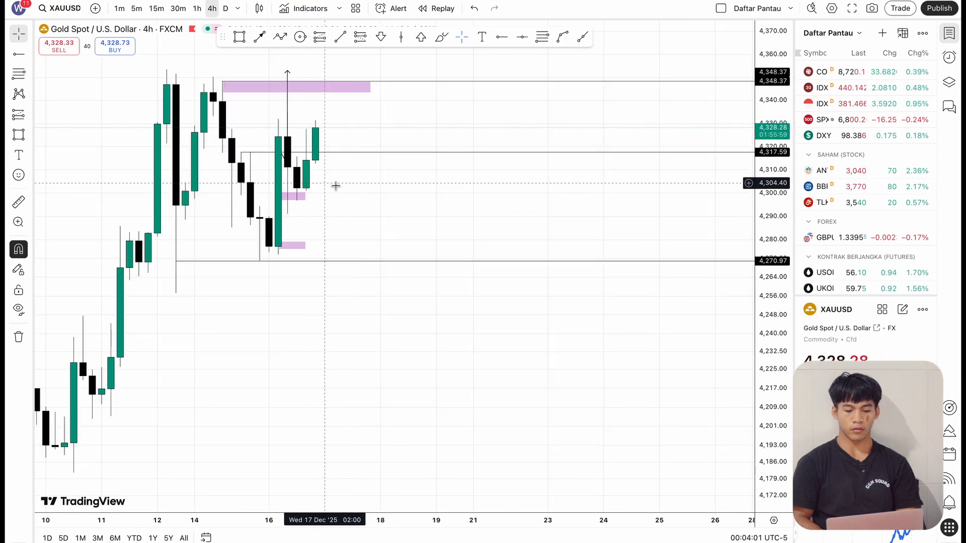
Set the XAUUSD chart in TradingView to the 15-minute timeframe and examine the recent price action around the marked zones
click(157, 9)
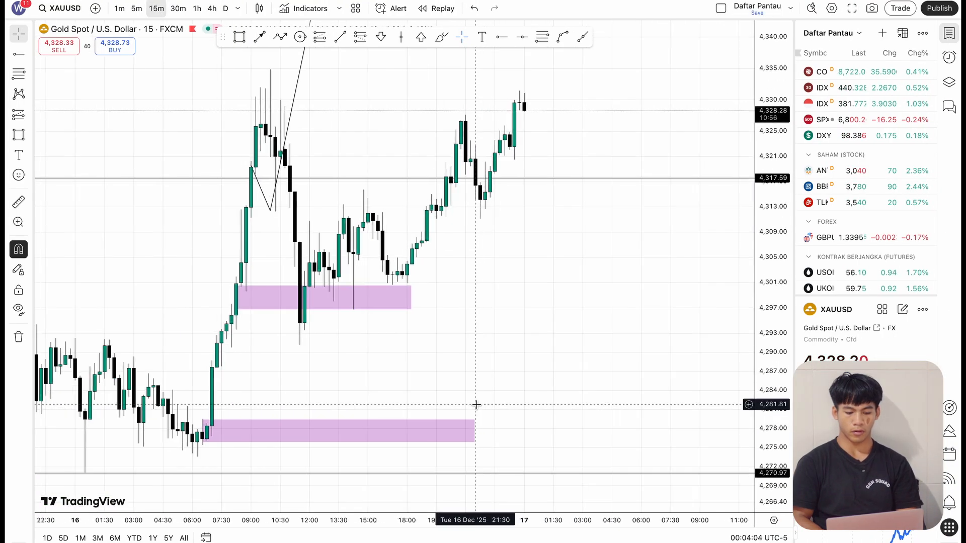
scroll(476, 404, down, 3)
scroll(460, 394, down, 2)
scroll(461, 392, down, 1)
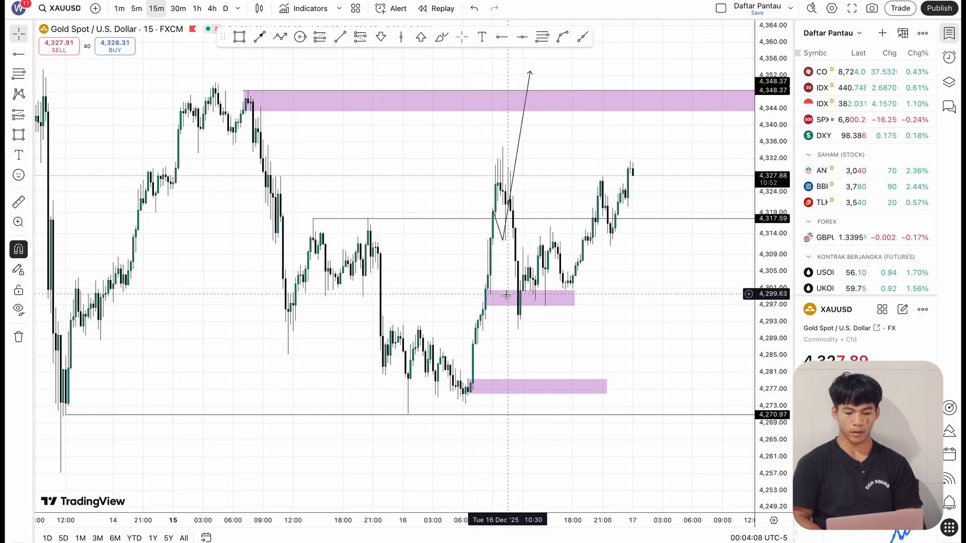
scroll(586, 223, right, 3)
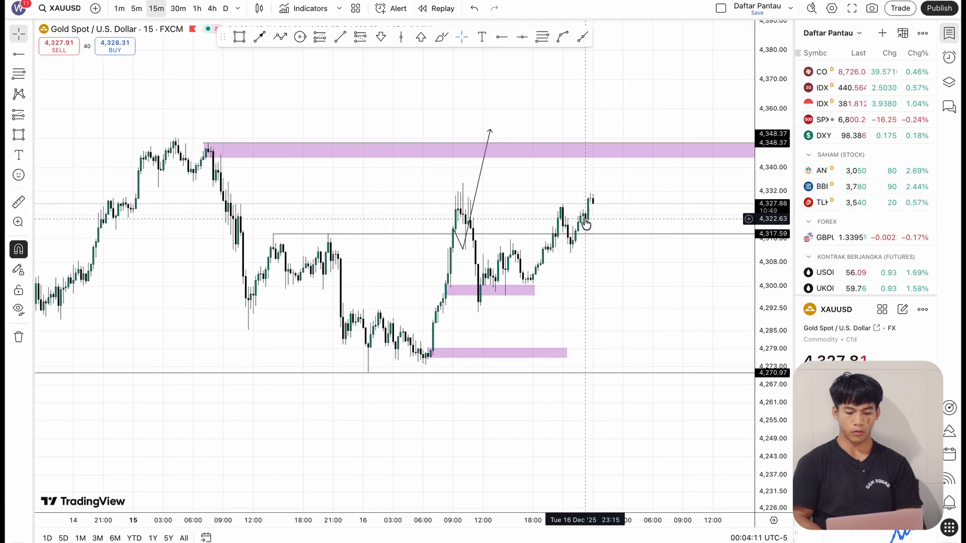
click(492, 359)
click(471, 248)
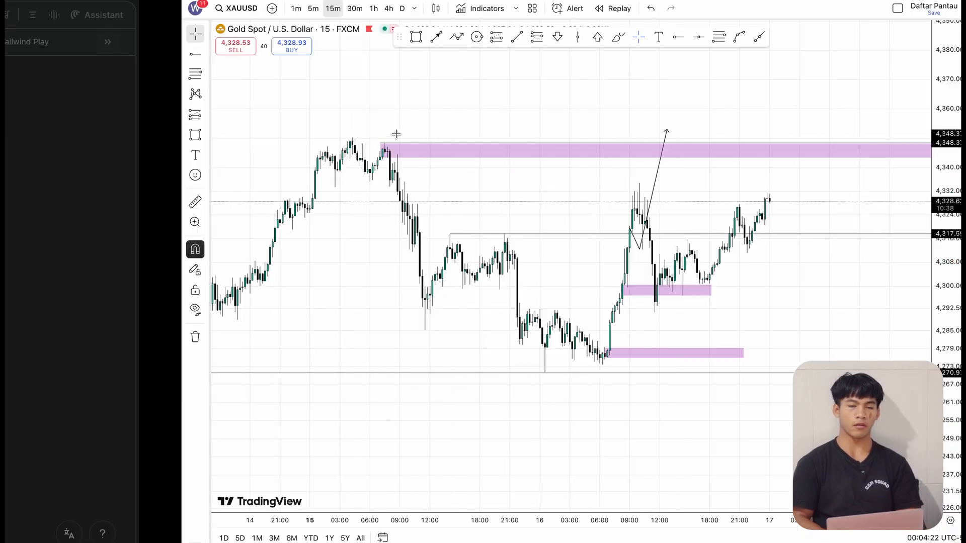
Return to the Perplexity home page, switch to Search mode and review the available AI models
key(super+Tab)
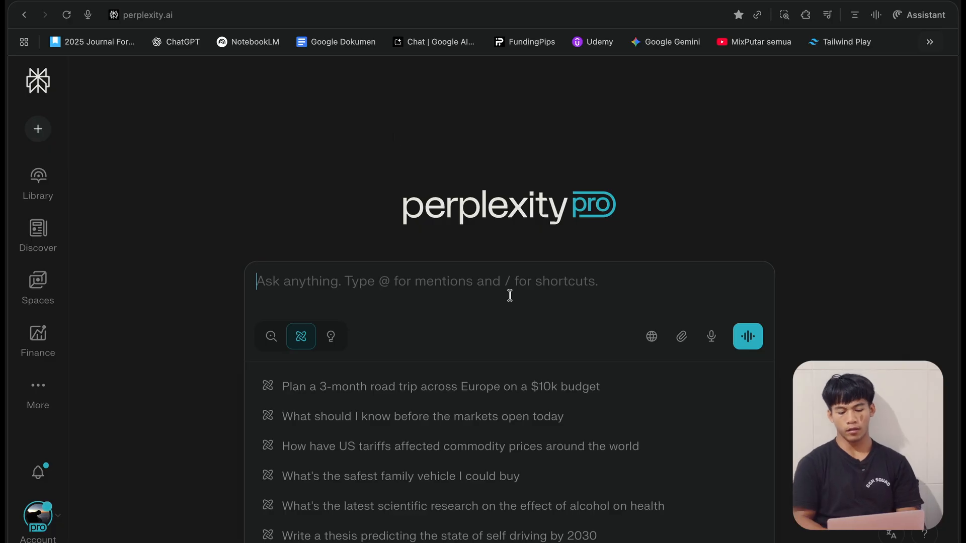
click(271, 338)
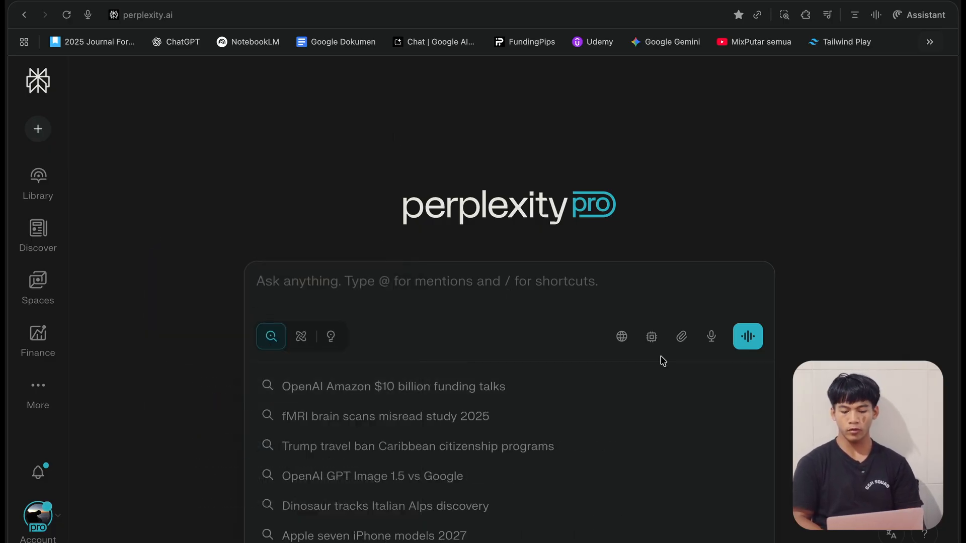
click(651, 337)
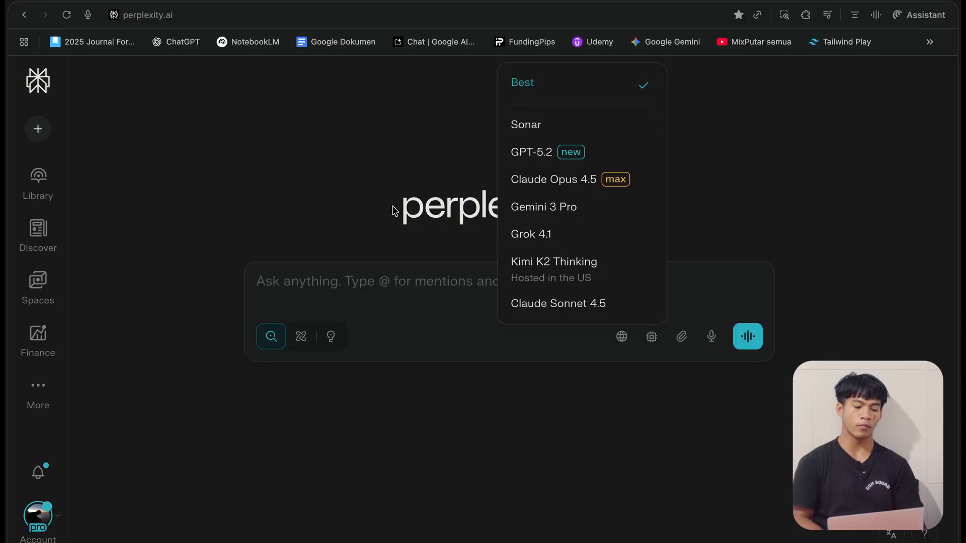
click(343, 275)
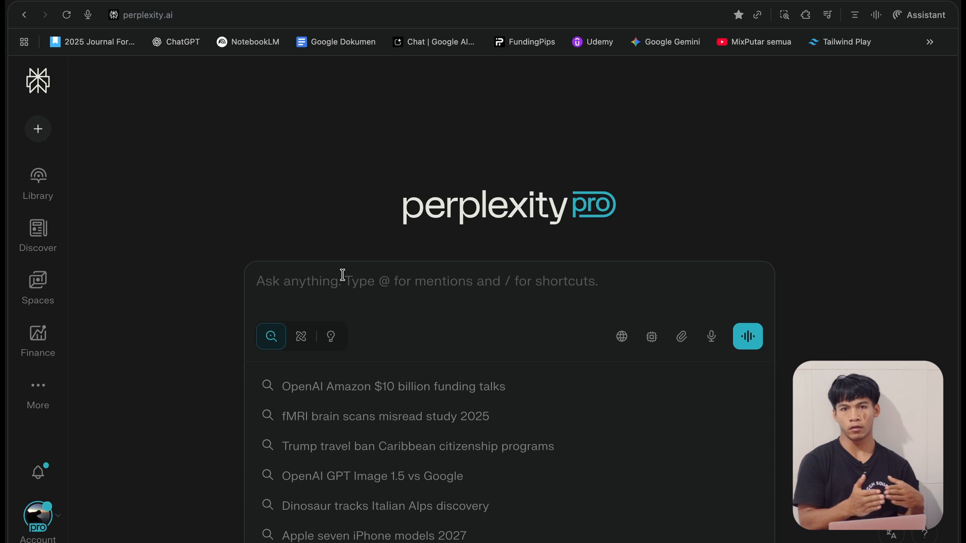
mouse_move(353, 1)
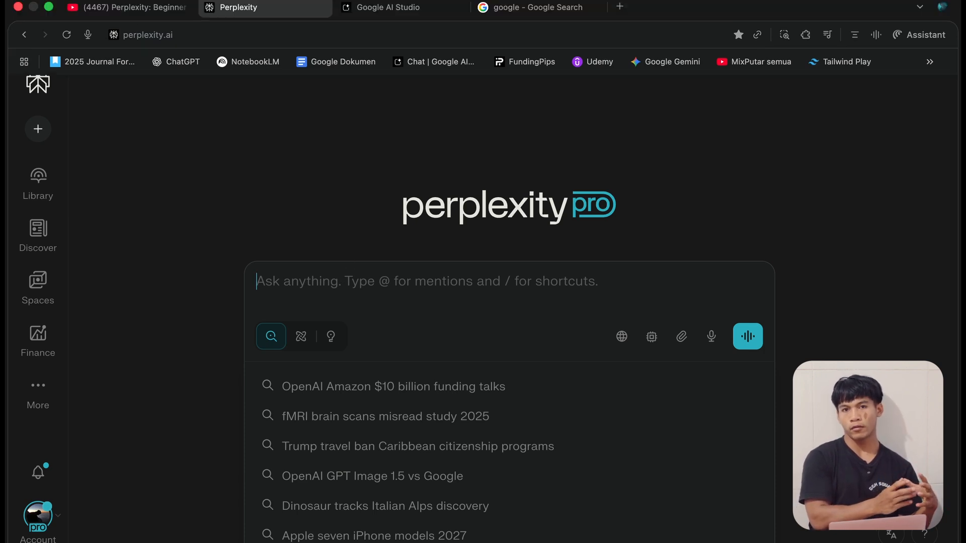
Submit the query "I want to make a video about perplexity, rank the topic that could be viral, and solve most problem that people had with perplexity"
click(317, 285)
text(I)
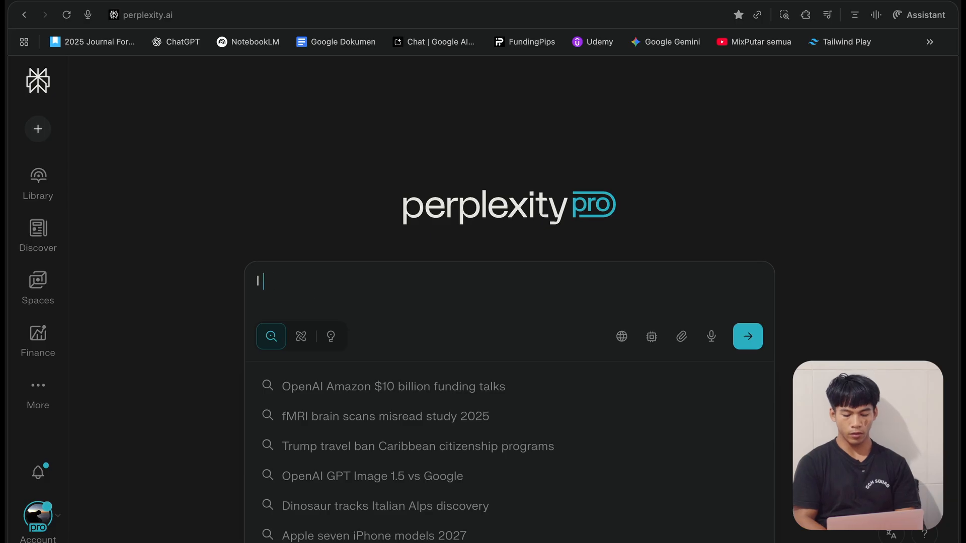
text( want to make a video a)
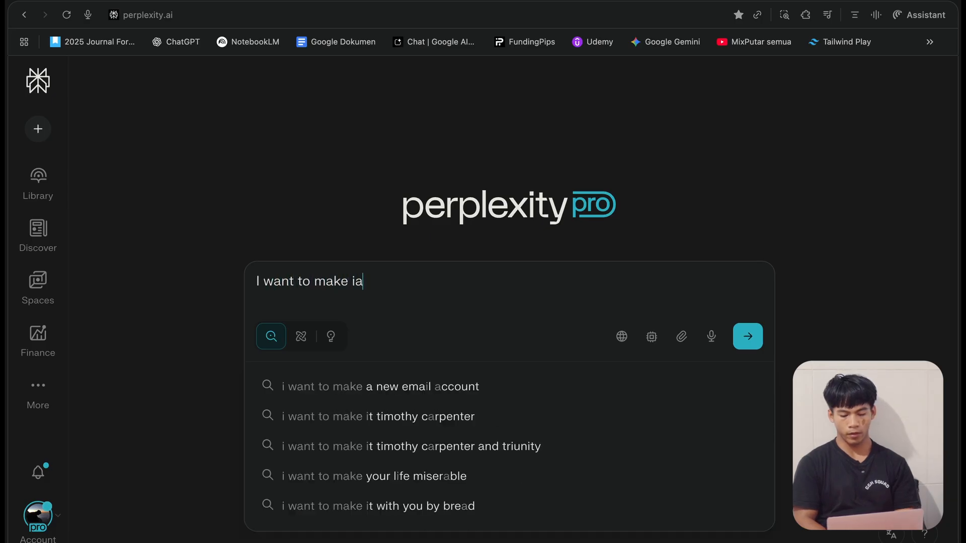
text(bout perp)
text(f)
key(BackSpace)
text(lexity, rangke)
key(BackSpace)
key(BackSpace)
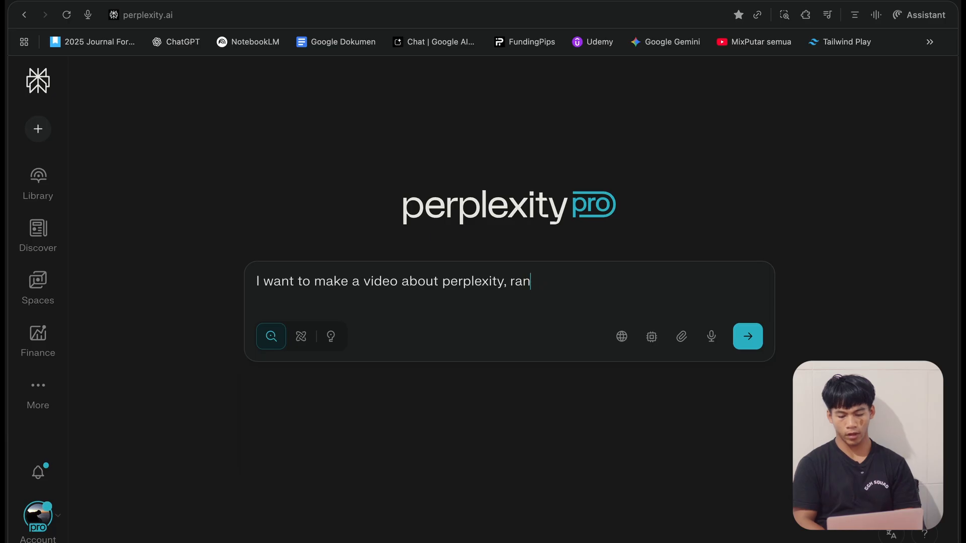
text(the topic that )
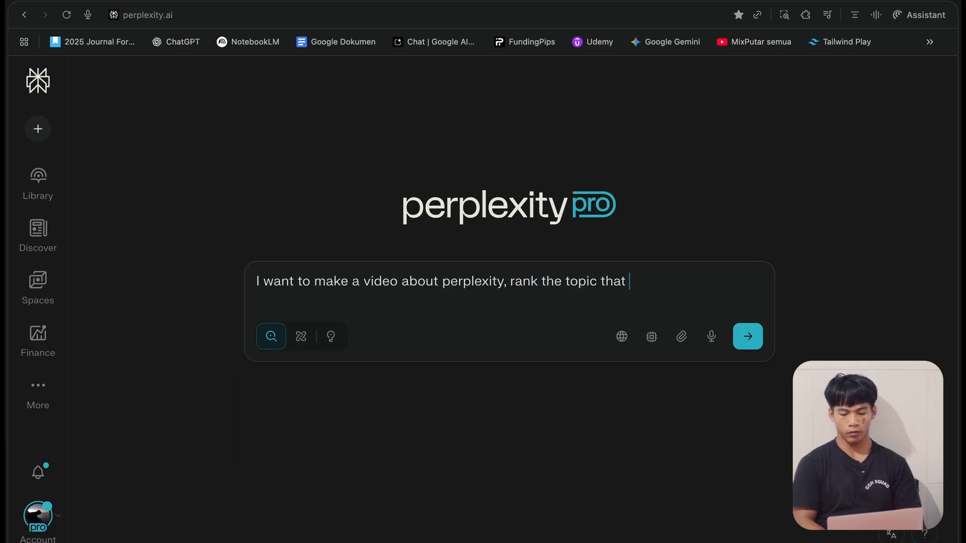
text(could be viral, and solve most problem that people had with)
key(BackSpace)
key(BackSpace)
key(BackSpace)
text(ith perplexity)
key(Return)
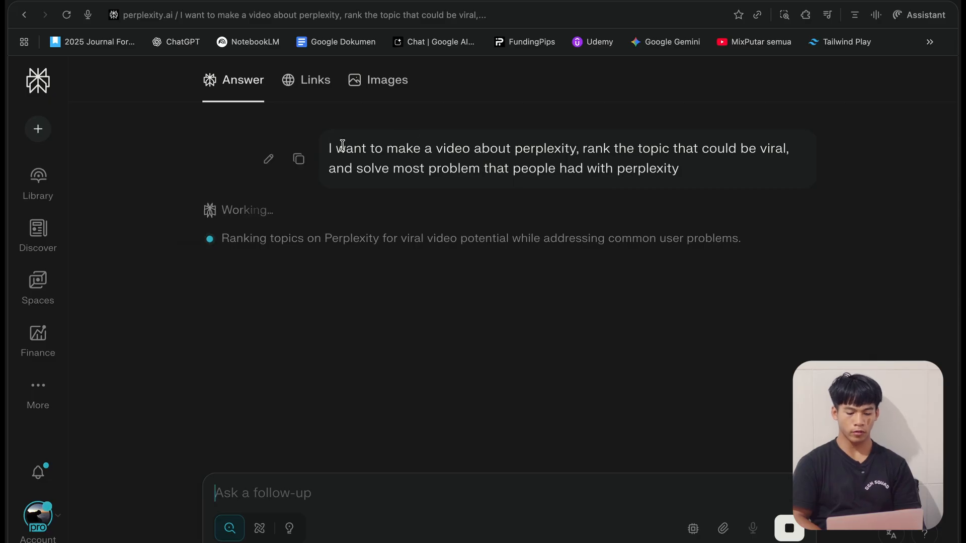
Read through the generated answer, covering the ranked topics, the main user problems and the suggested video structure
drag(718, 173, 328, 120)
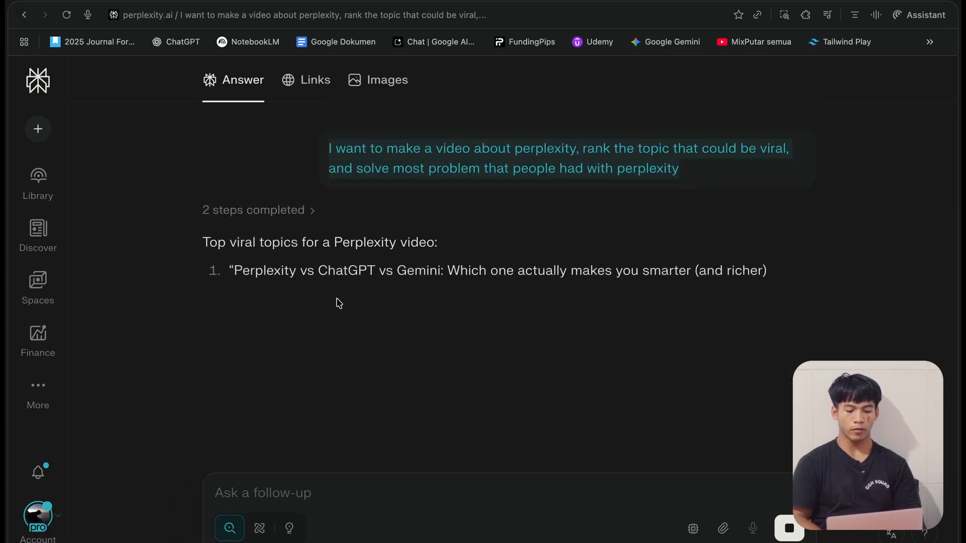
mouse_move(338, 303)
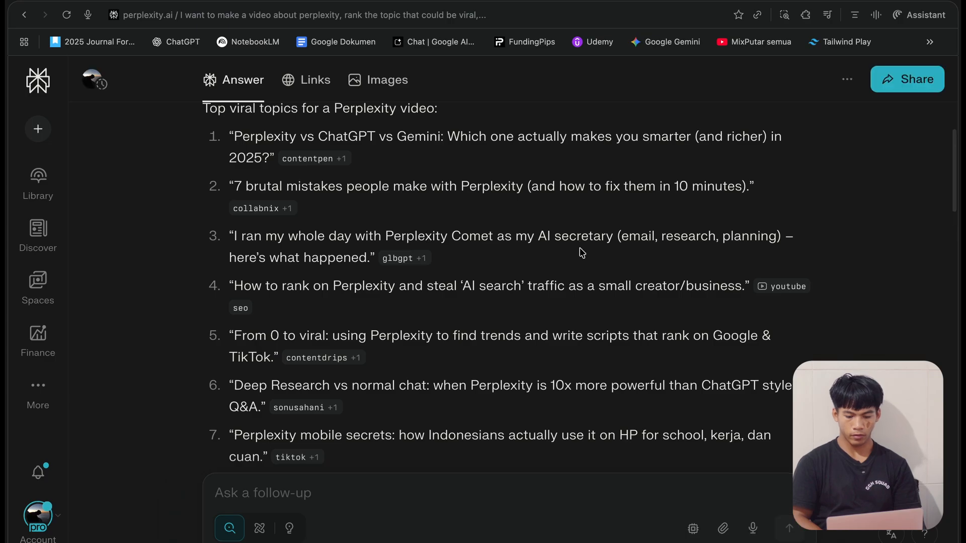
scroll(425, 353, down, 10)
scroll(430, 398, up, 3)
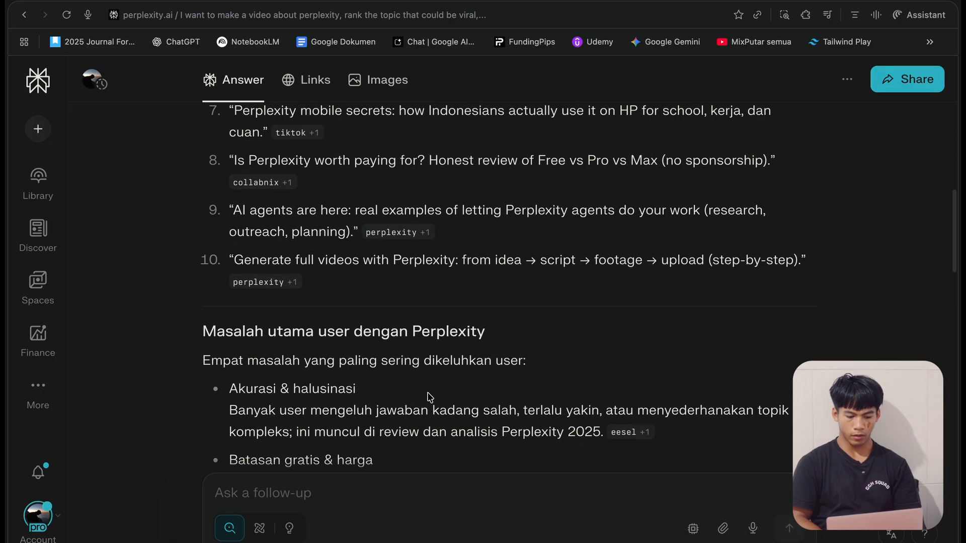
scroll(422, 360, down, 3)
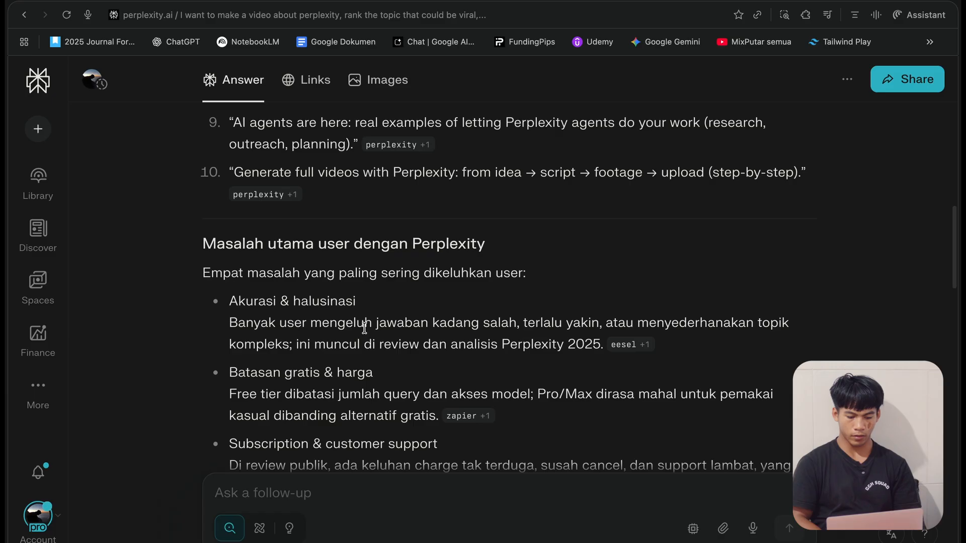
scroll(366, 328, down, 9)
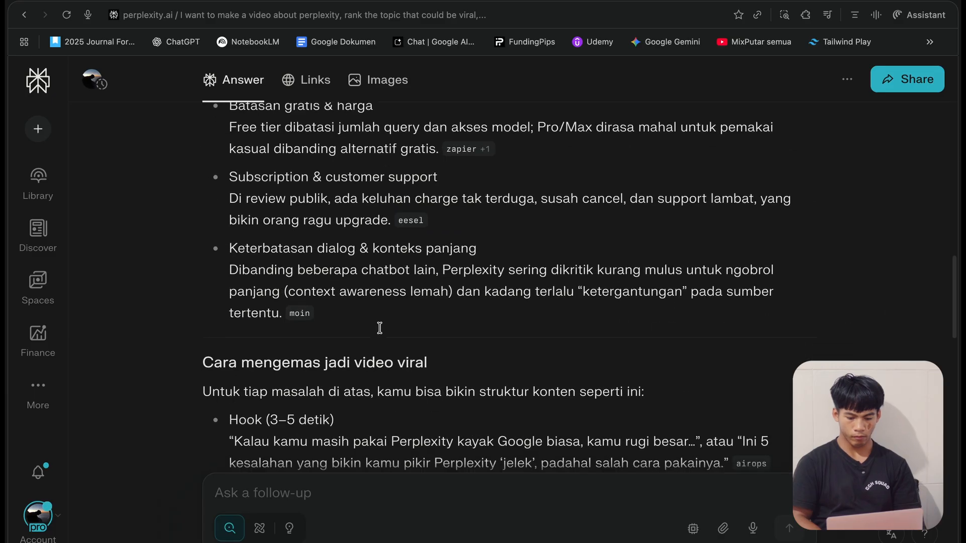
scroll(381, 332, down, 9)
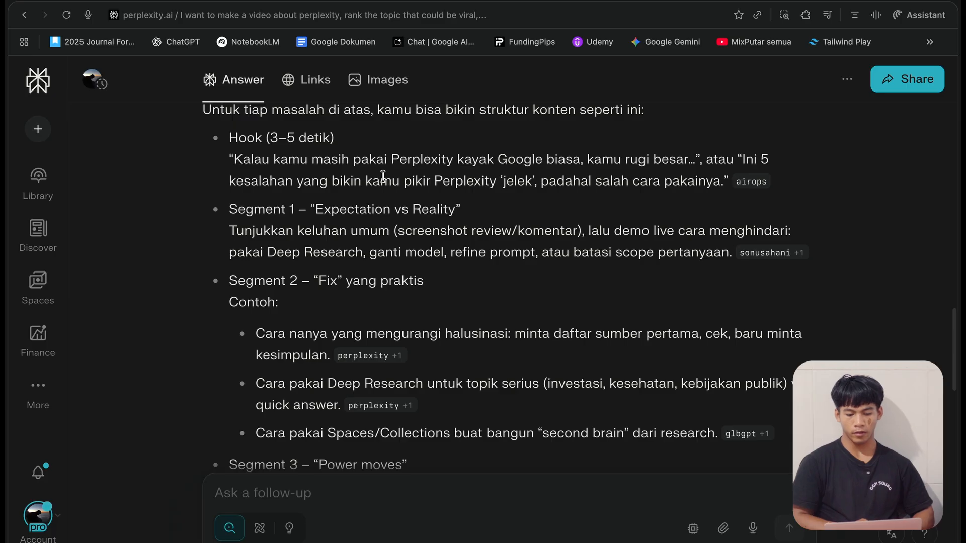
scroll(383, 176, down, 15)
scroll(383, 176, up, 10)
scroll(383, 174, up, 10)
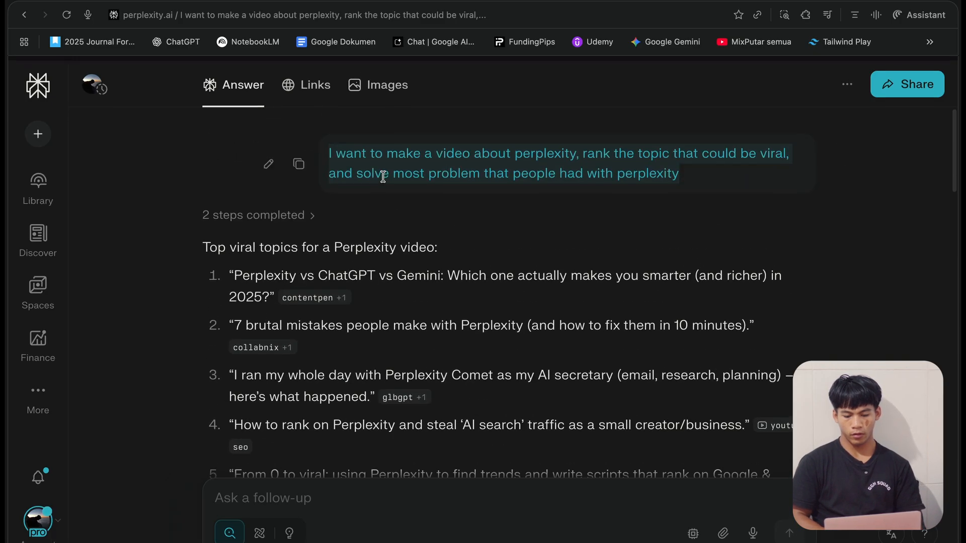
scroll(405, 323, down, 3)
Open Google Gemini at gemini.google.com in a new browser tab
key(ctrl+t)
text(geo)
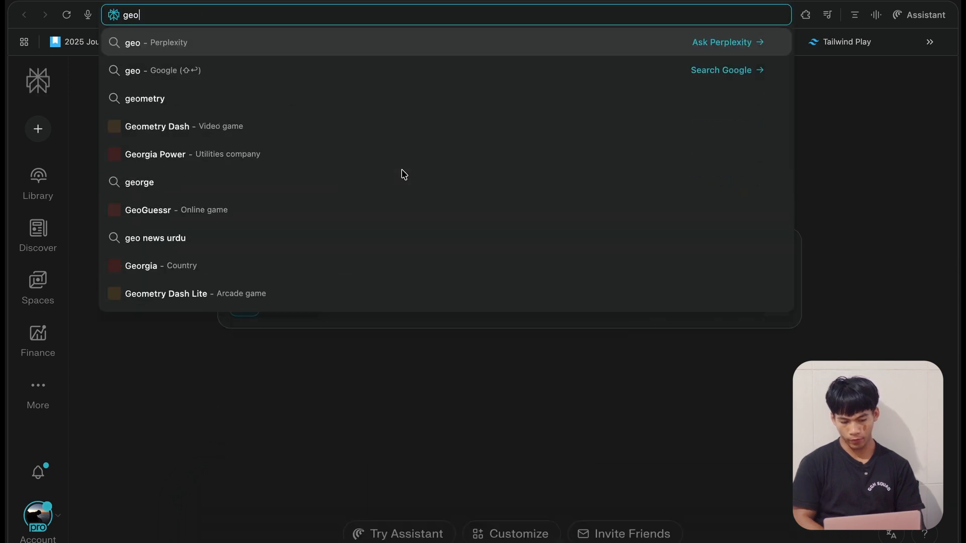
key(BackSpace)
key(BackSpace)
key(BackSpace)
text(gemini)
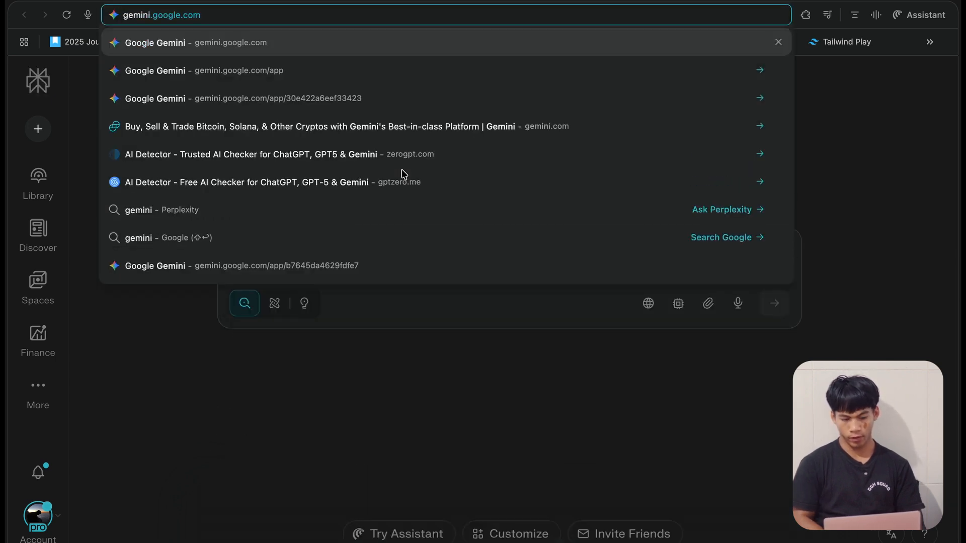
key(Return)
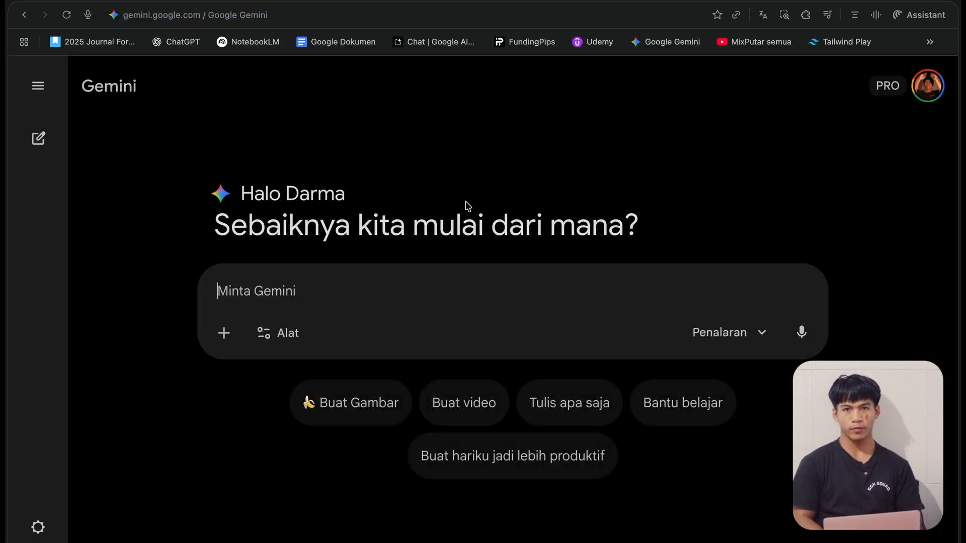
Look at Gemini and the Google search results page, and return to the Perplexity answer thread
click(712, 333)
click(489, 312)
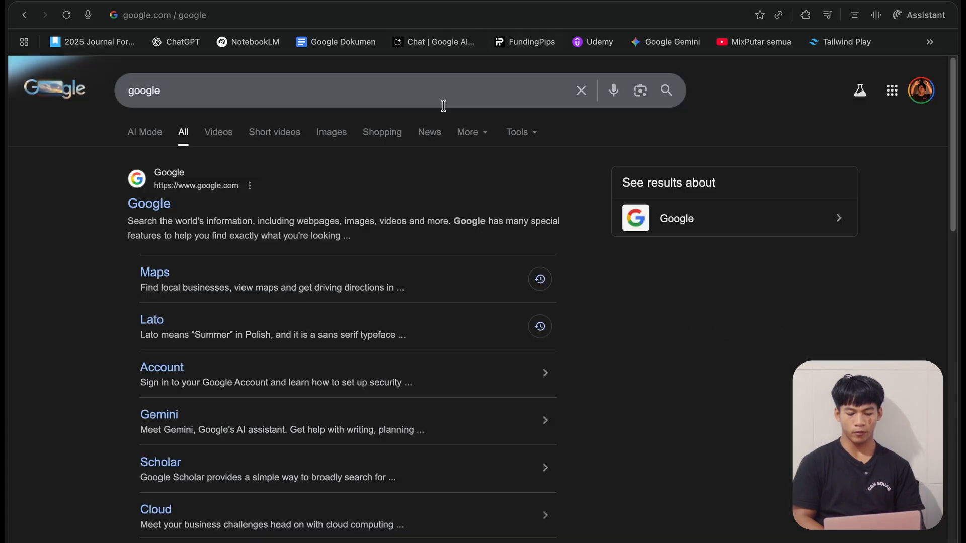
key(super+t)
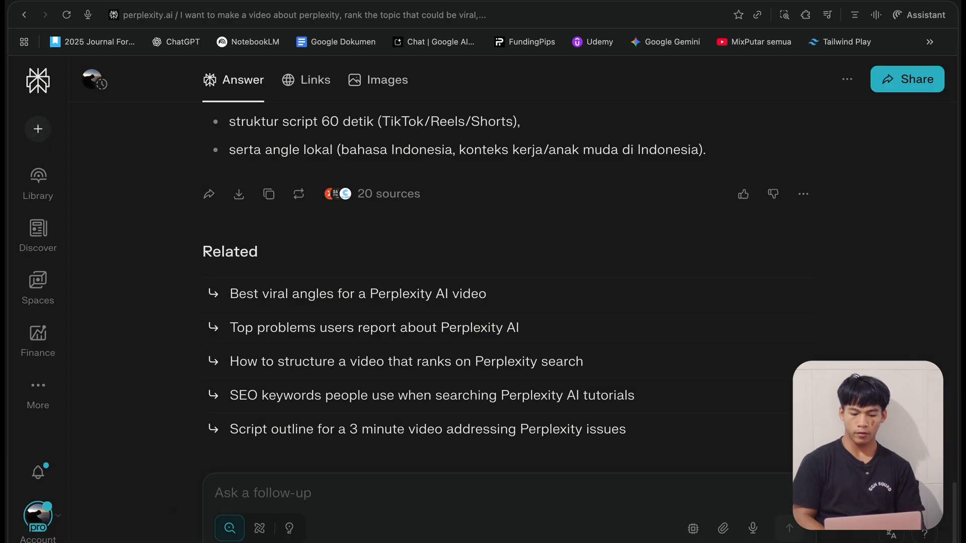
Review the ranked list of viral video topics again and check the sources cited for individual topics
scroll(403, 213, up, 15)
scroll(403, 213, down, 2)
scroll(405, 213, up, 2)
scroll(371, 384, down, 4)
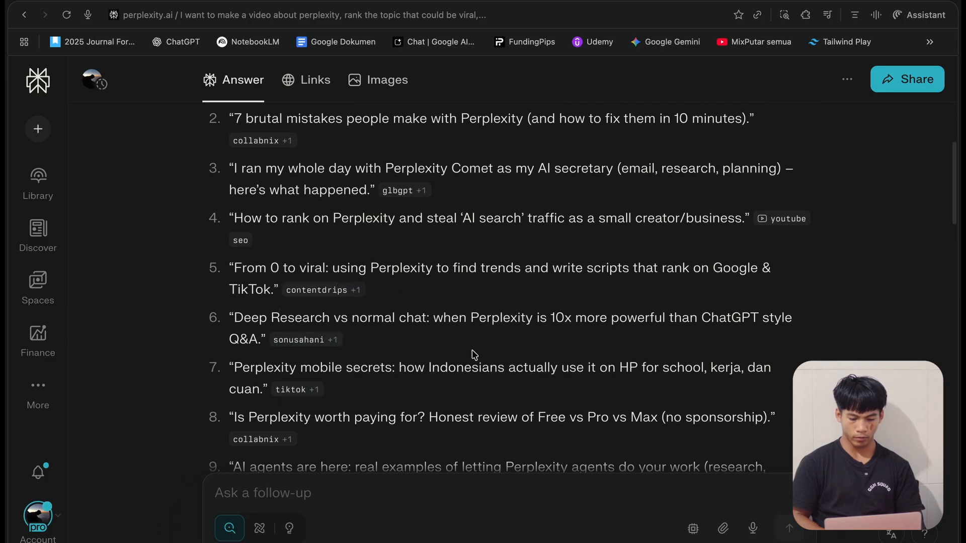
scroll(472, 353, up, 3)
drag(227, 174, 451, 406)
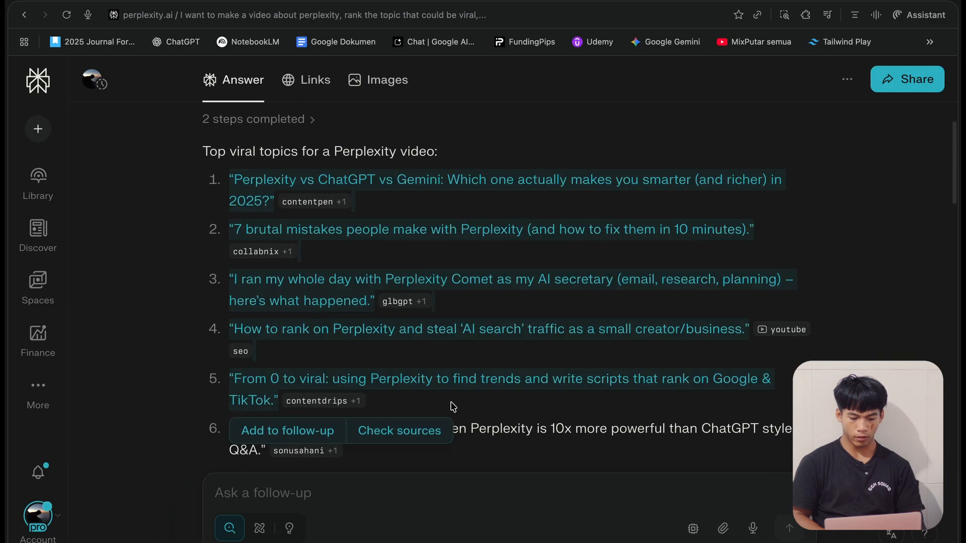
scroll(448, 416, down, 10)
scroll(449, 423, up, 5)
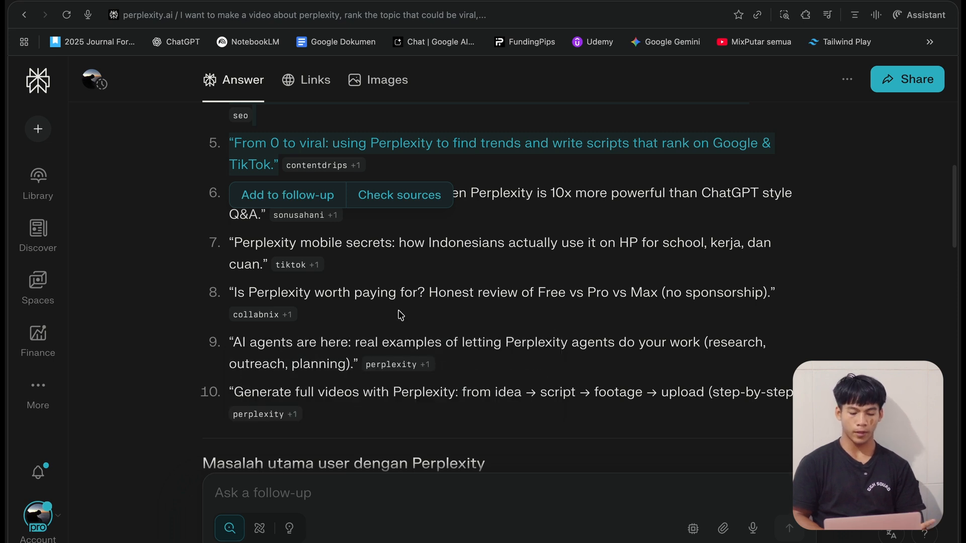
mouse_move(404, 367)
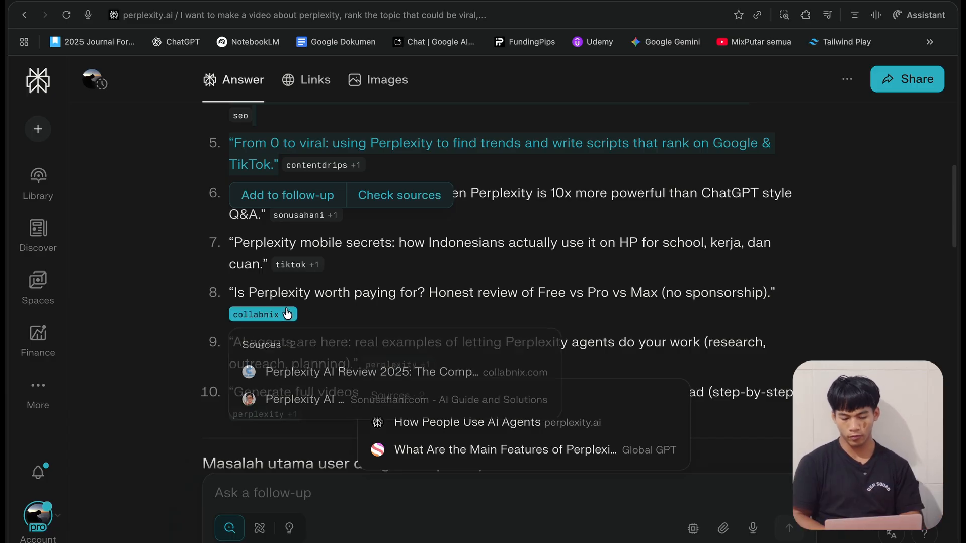
scroll(274, 317, down, 3)
mouse_move(270, 308)
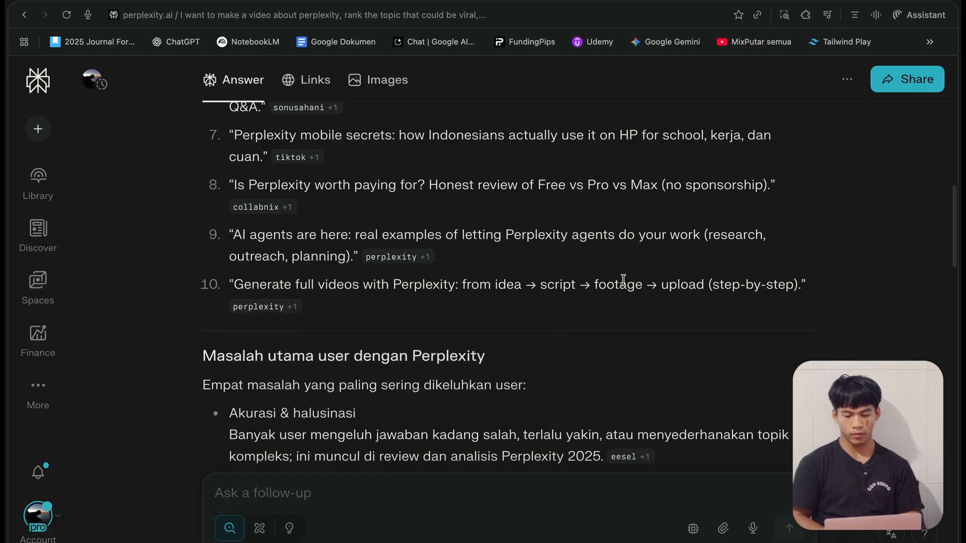
Browse the thread's image and link results and return to the beginning of the answer
click(367, 82)
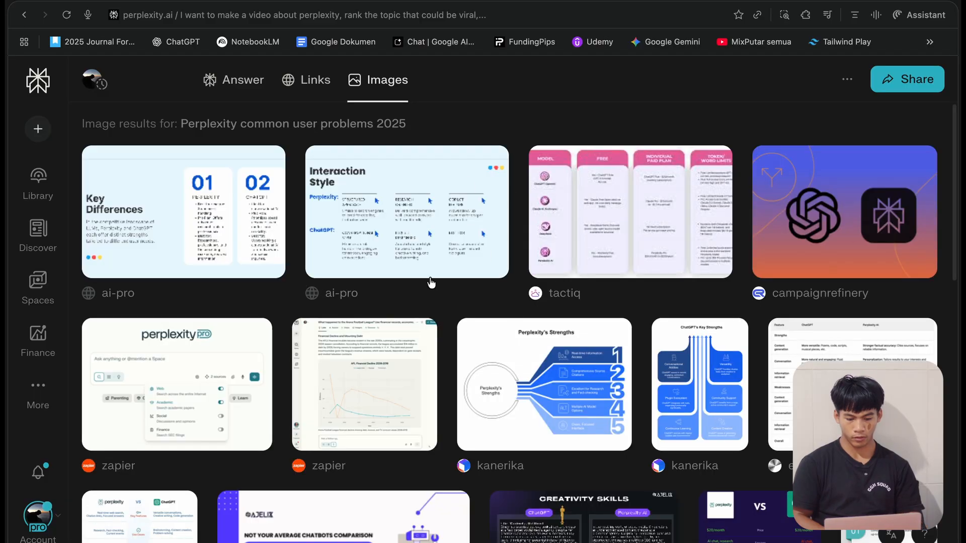
scroll(431, 281, down, 10)
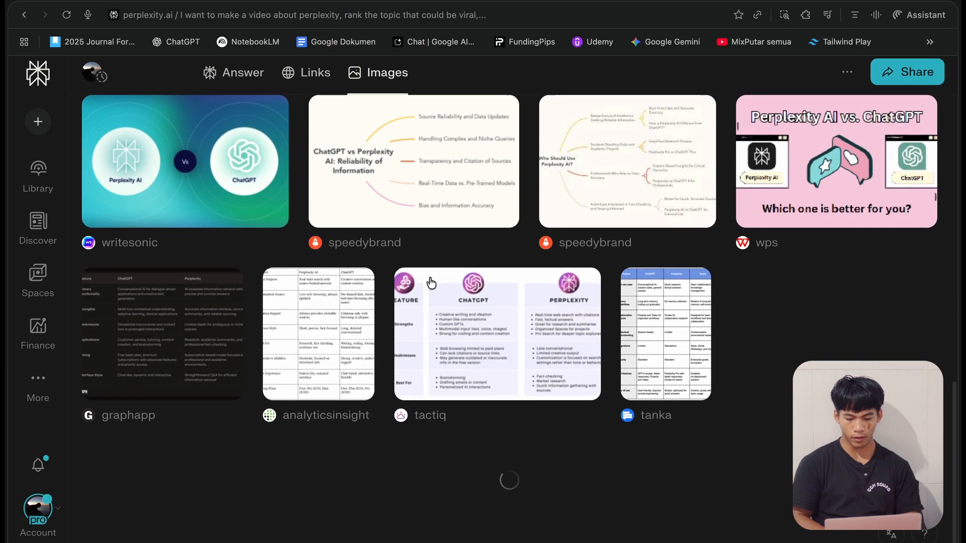
click(237, 74)
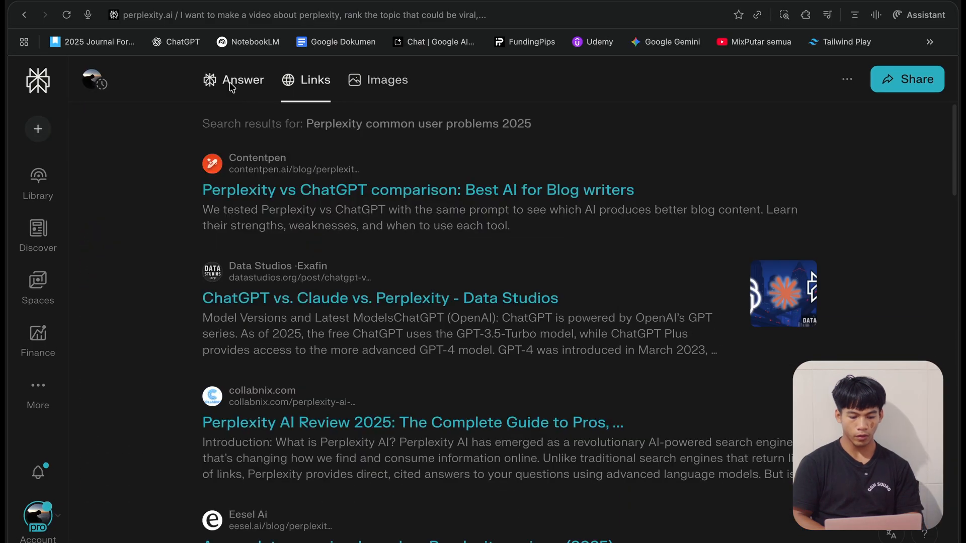
scroll(426, 360, up, 10)
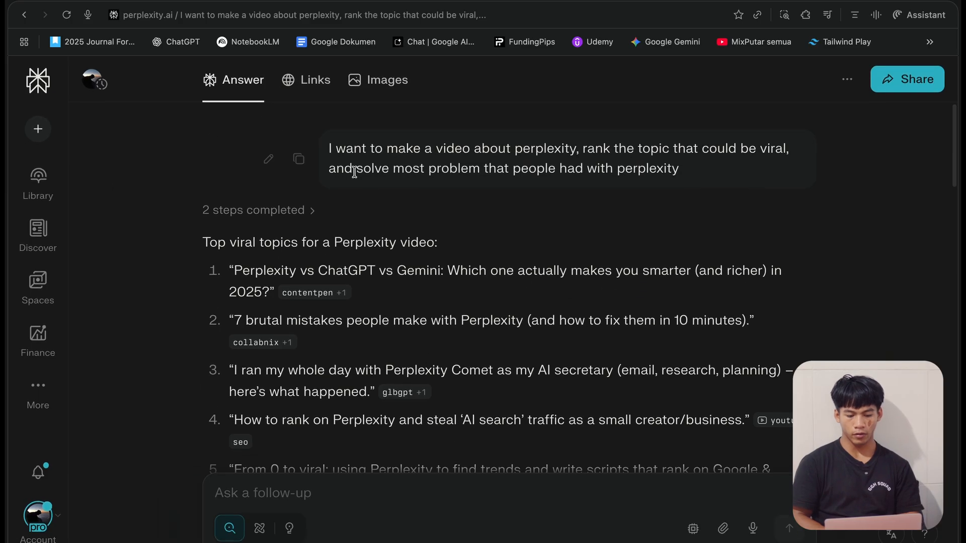
Copy the original video query and open the Assistant sidebar on a new Perplexity thread page
click(299, 162)
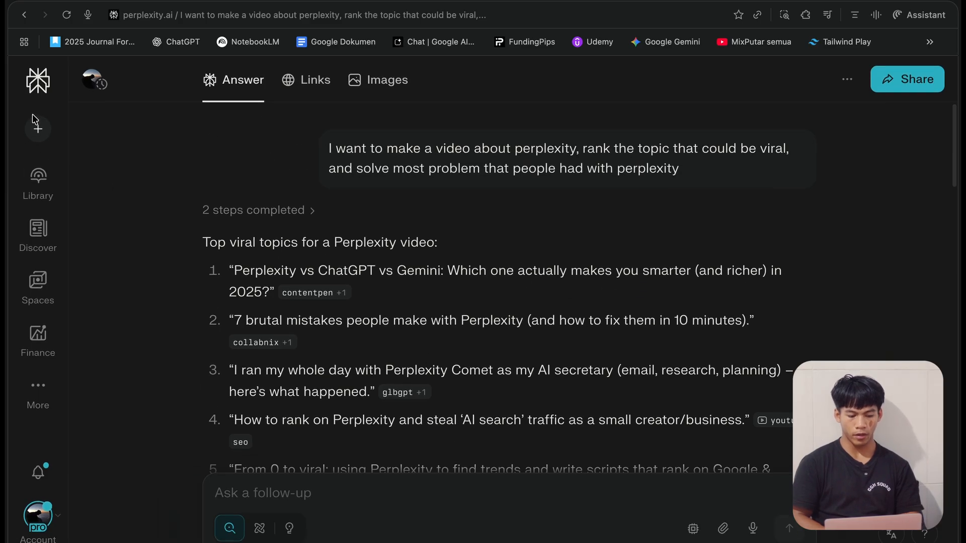
click(36, 131)
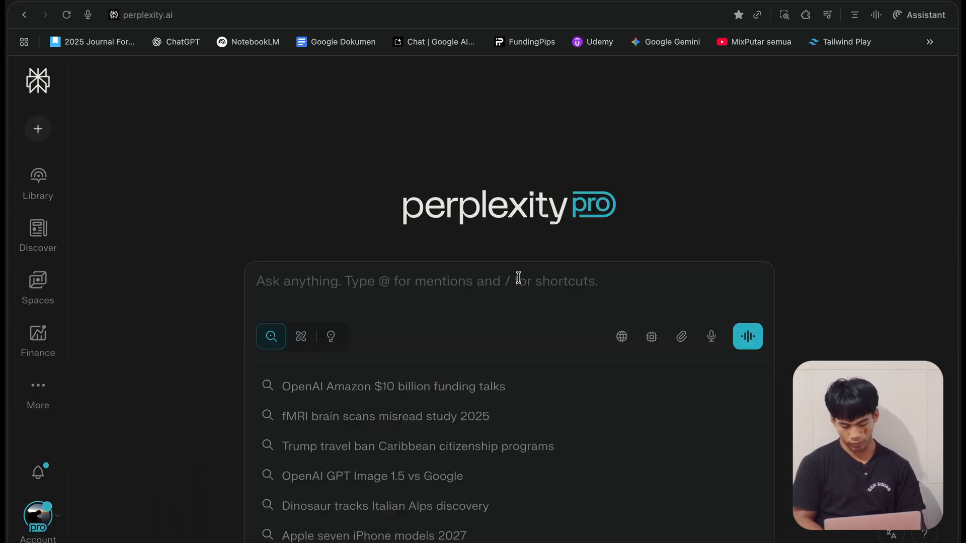
key(alt+a)
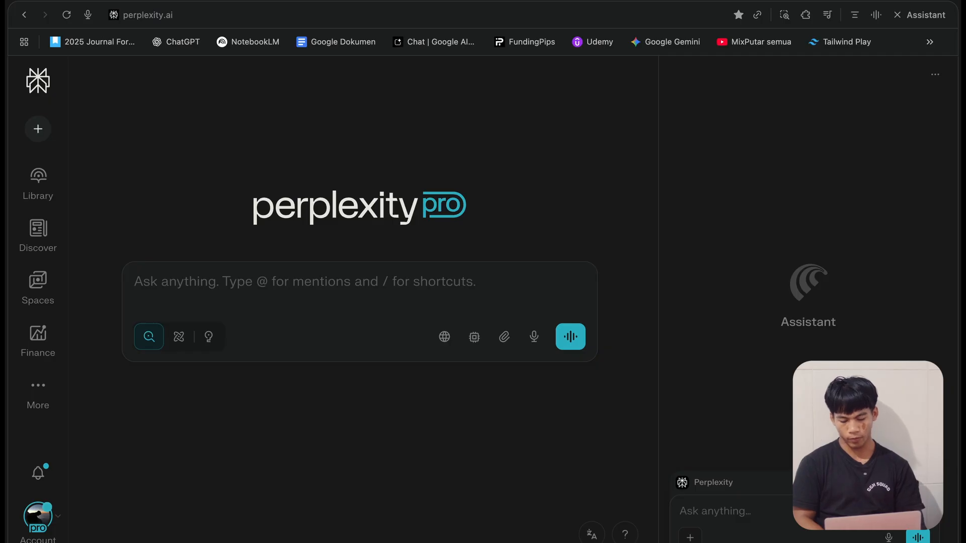
Ask the Assistant "improve this prompt please ;" followed by the copied video query in quotation marks
text(improve this )
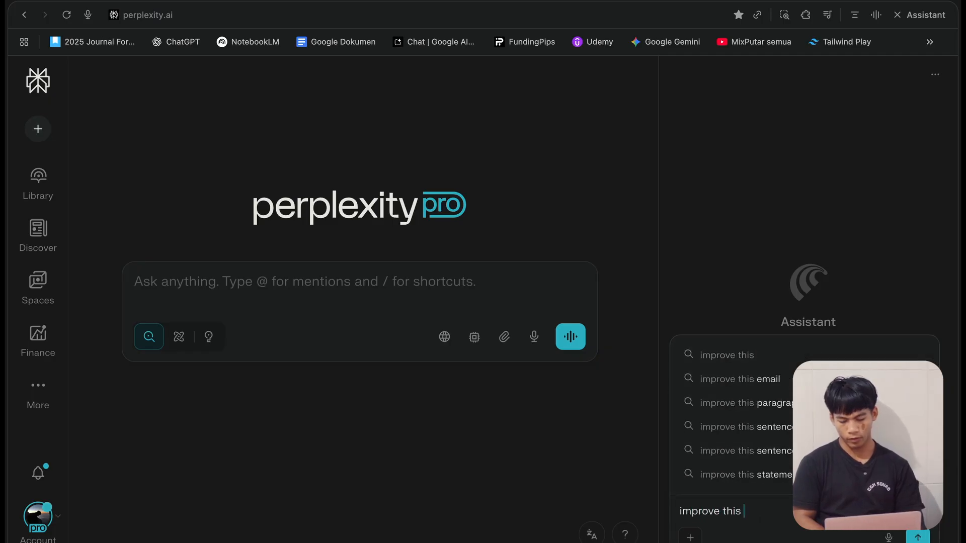
text(prompt please ;)
key(ctrl+v)
key(Return)
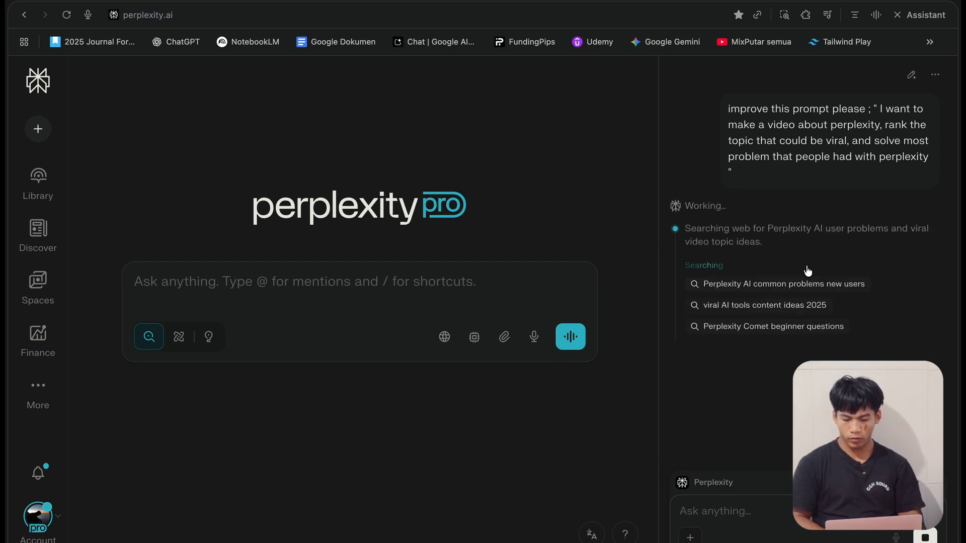
Select the improved prompt in the Assistant's reply, and set the new query to Research mode with the Social source enabled alongside Web
drag(674, 183, 765, 379)
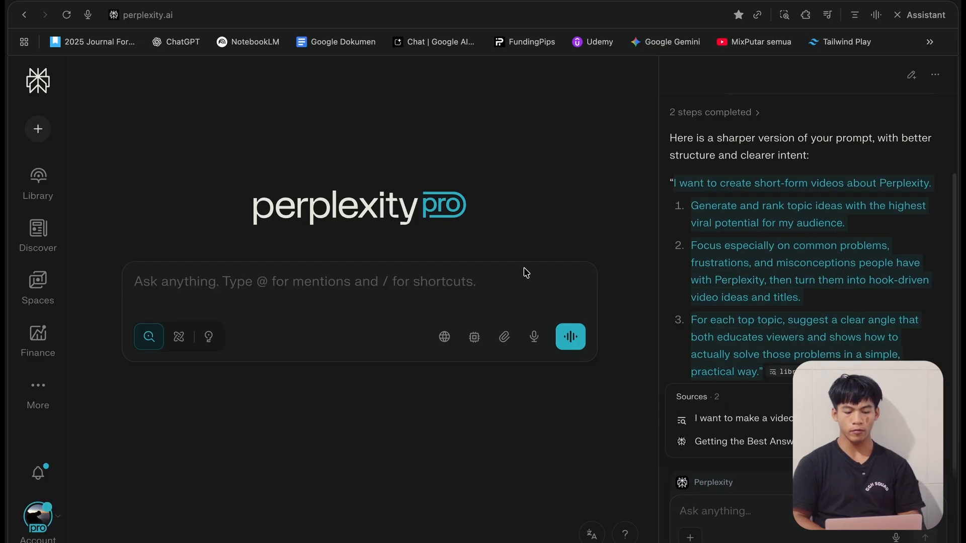
click(178, 337)
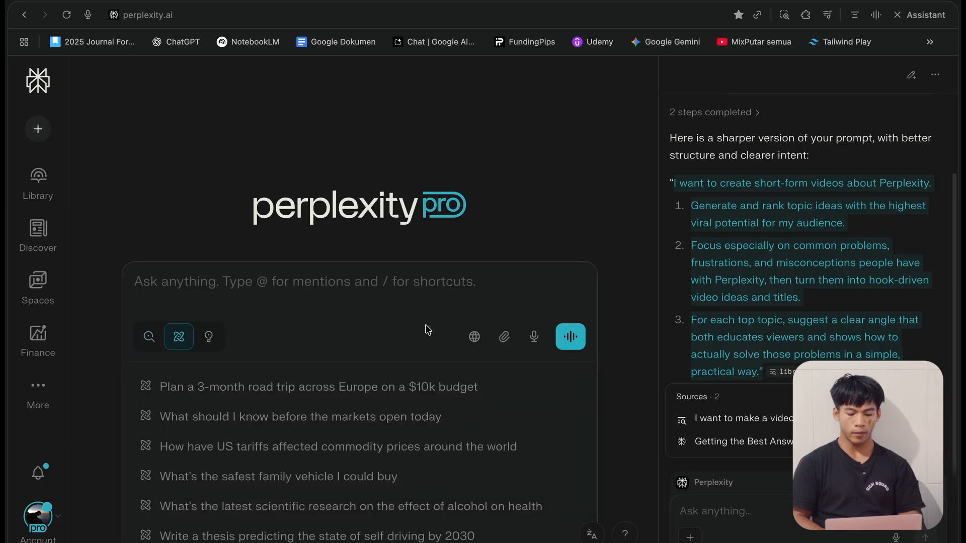
click(473, 337)
click(462, 405)
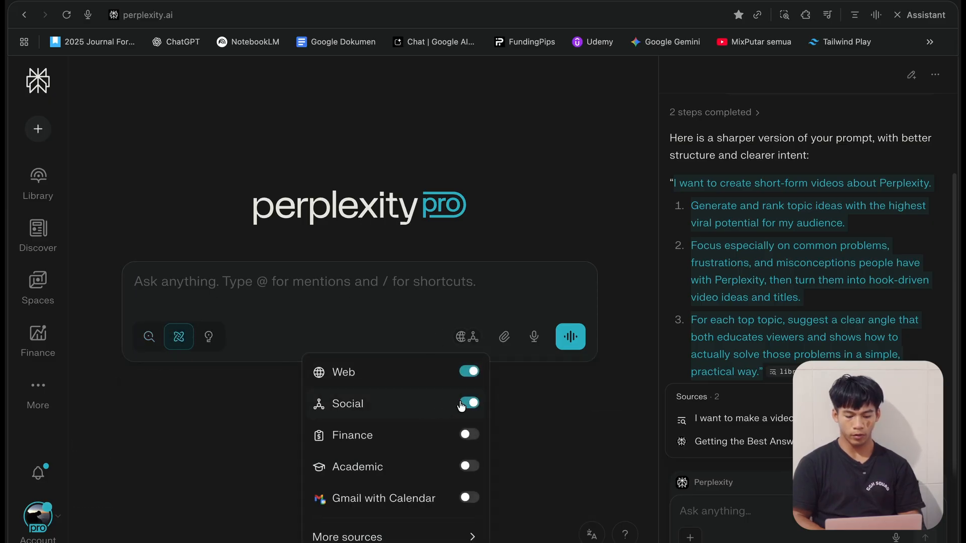
click(438, 296)
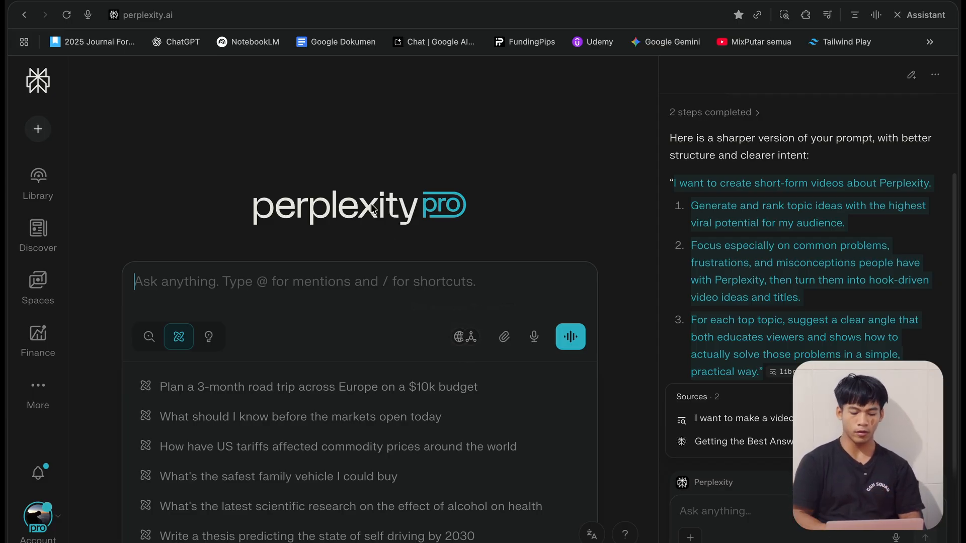
Paste the improved prompt into the Research query, review its full text and submit it
key(super+v)
scroll(374, 315, up, 2)
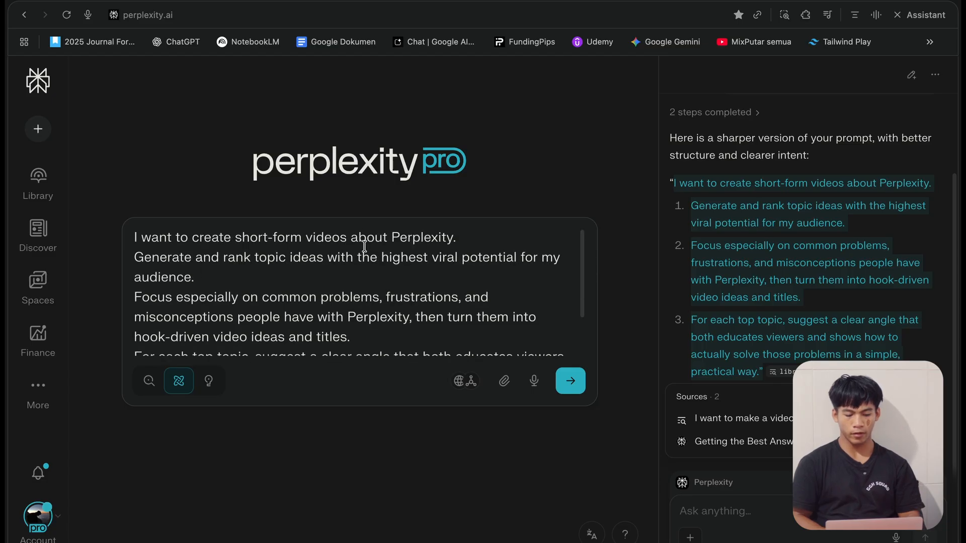
scroll(287, 255, down, 1)
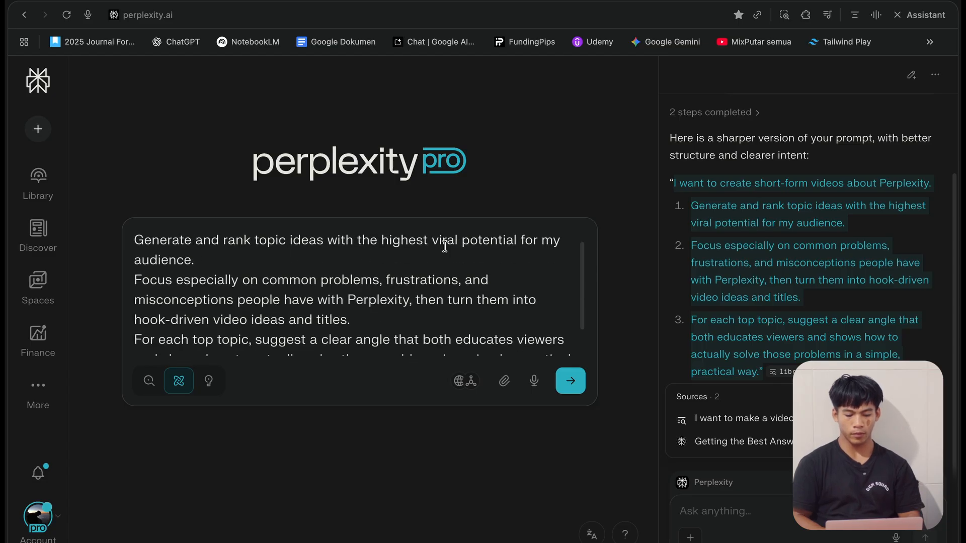
scroll(243, 292, down, 1)
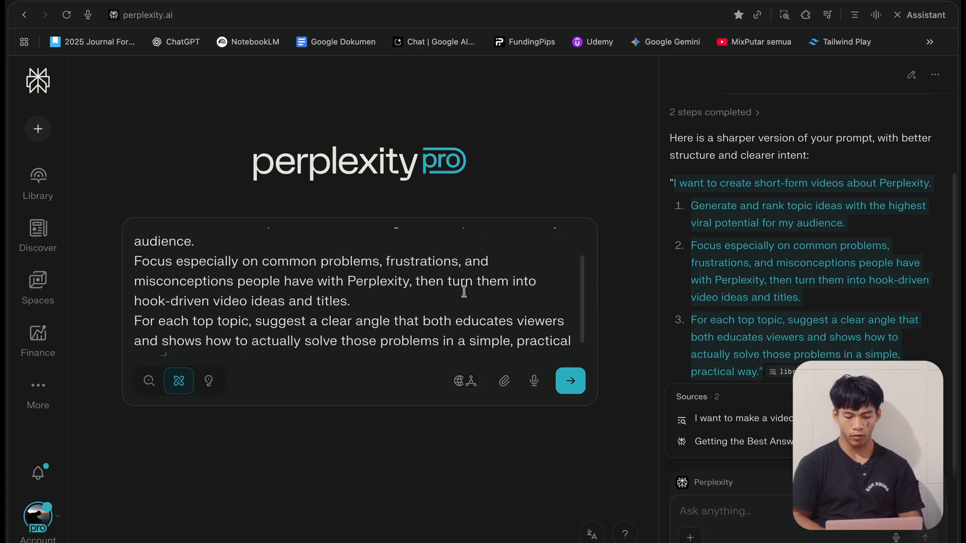
scroll(342, 320, down, 1)
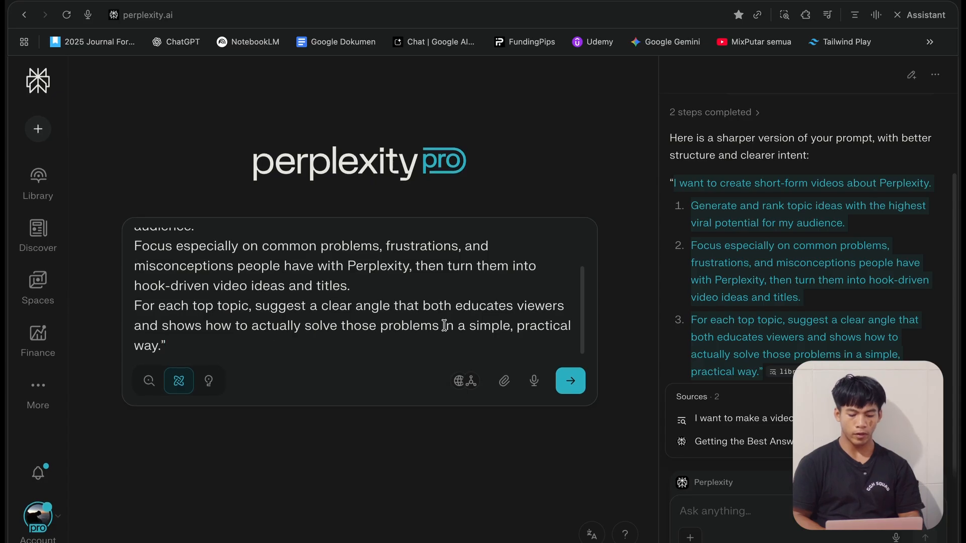
key(Return)
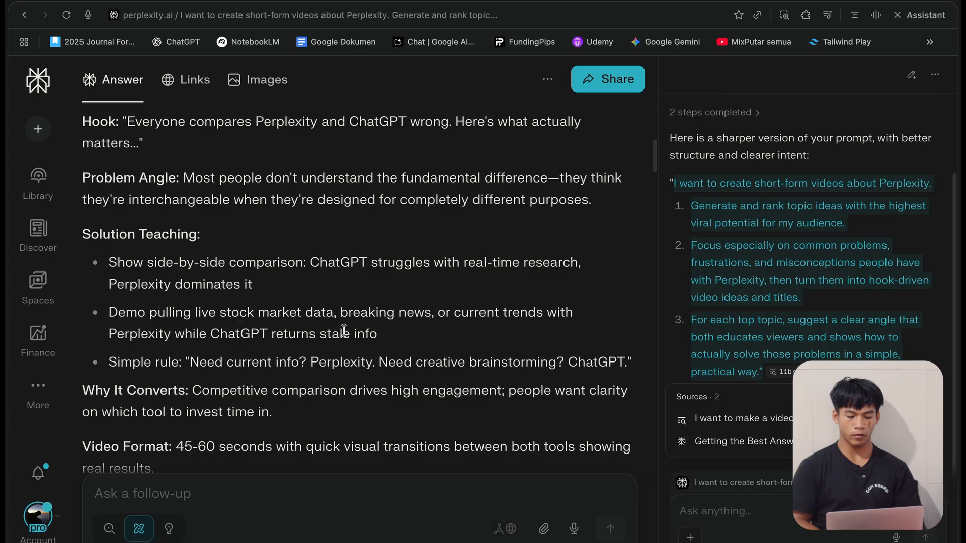
Select and copy the answer's first ranked video idea, "Perplexity vs ChatGPT: The ONE Thing Nobody Tells You", from its title through its Video Format paragraph
scroll(203, 387, down, 1)
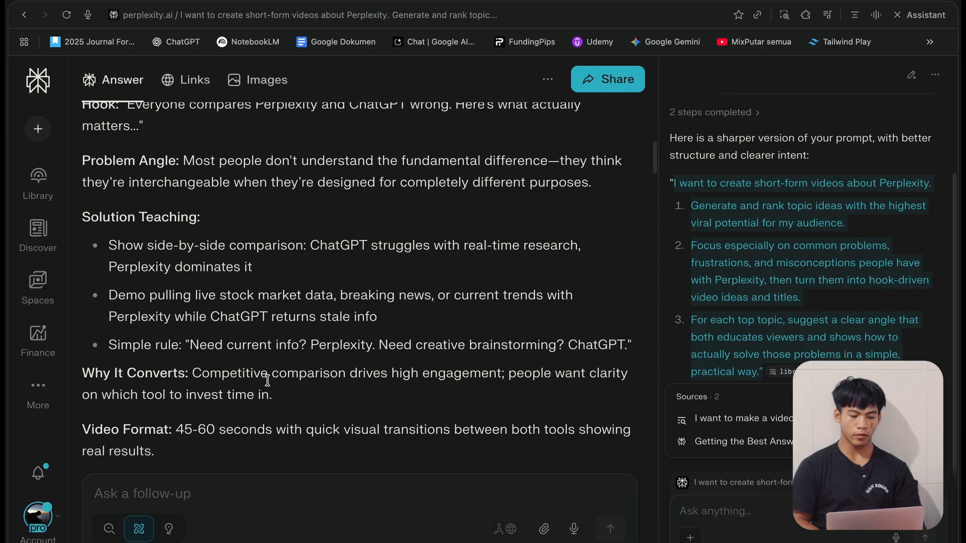
scroll(282, 377, down, 5)
scroll(309, 352, down, 1)
drag(155, 346, 99, 285)
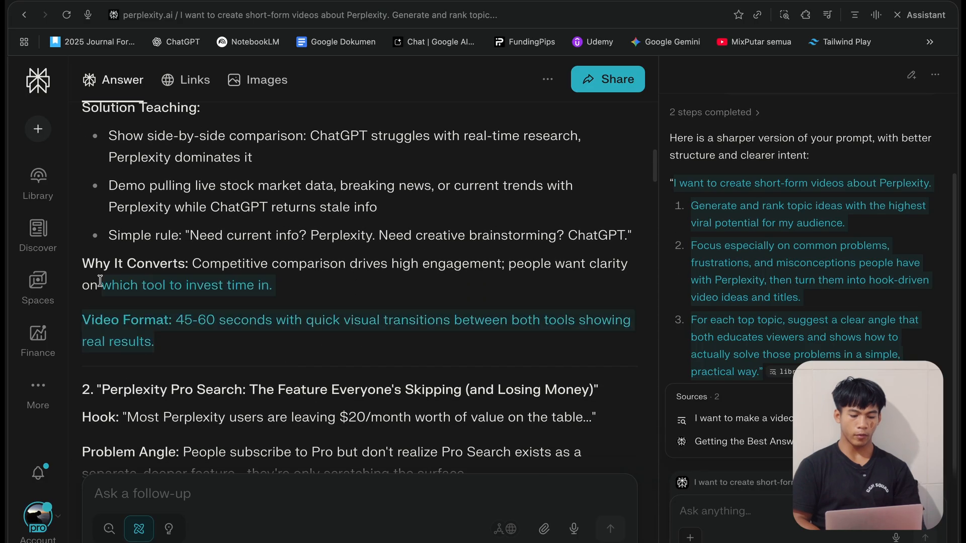
scroll(225, 359, up, 20)
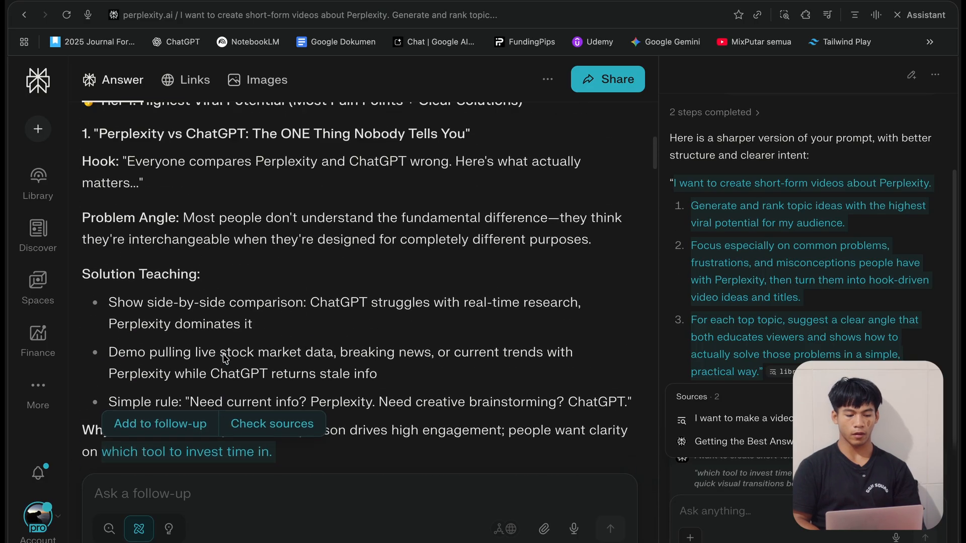
drag(86, 385, 151, 438)
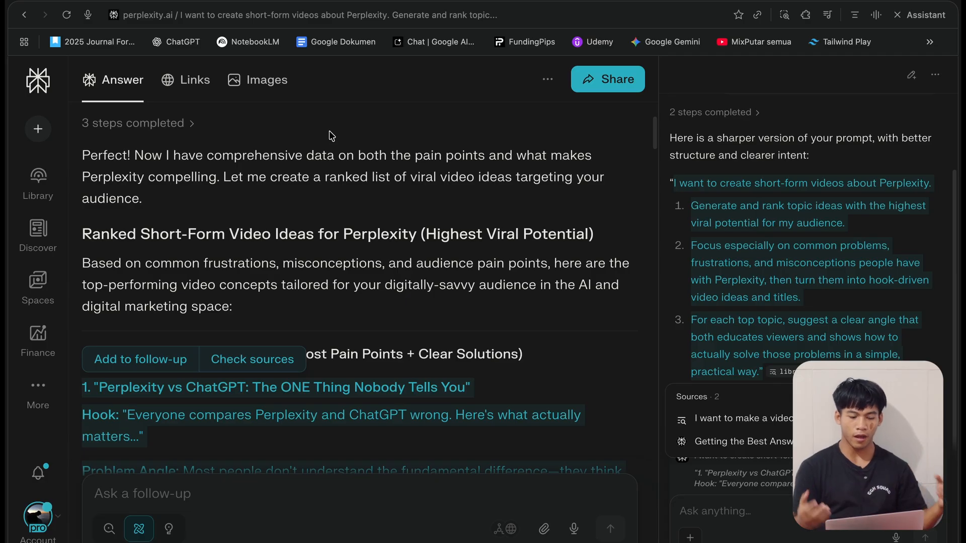
Switch to Gemini and send the copied video idea, opening the message with "here is my" and ending it with "lets make that as content pipeline"
key(ctrl+Tab)
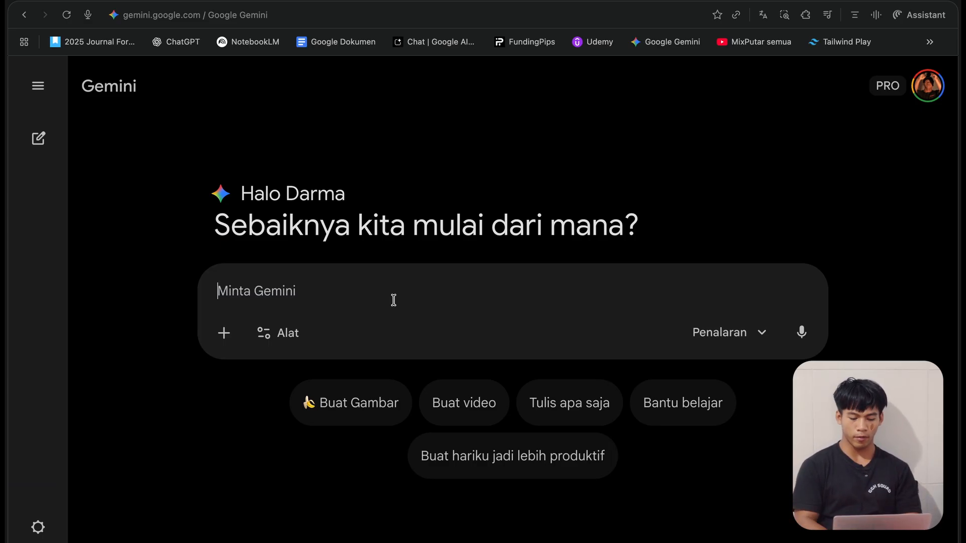
key(super+v)
scroll(374, 317, up, 5)
key(super+a)
text(here is my conte)
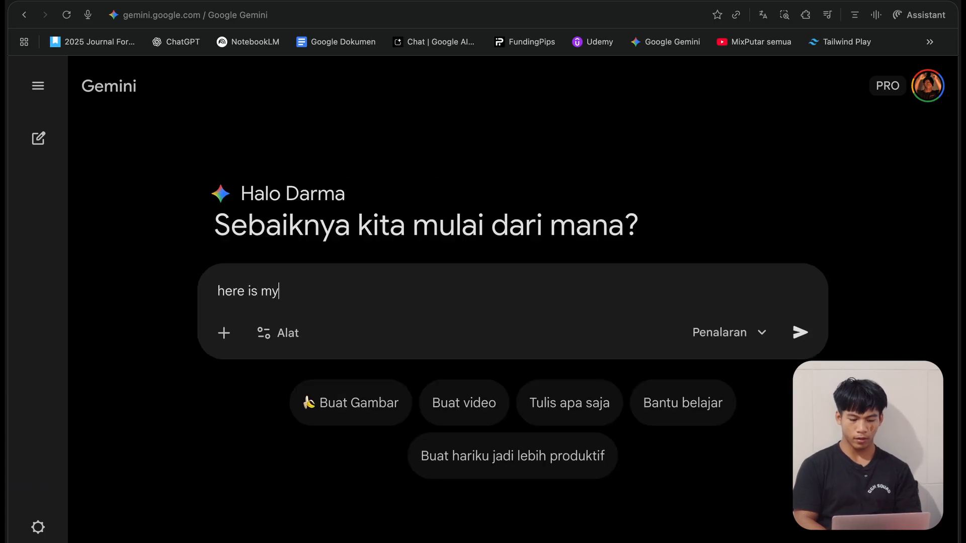
key(super+v)
text(lets make that as content pipeline,)
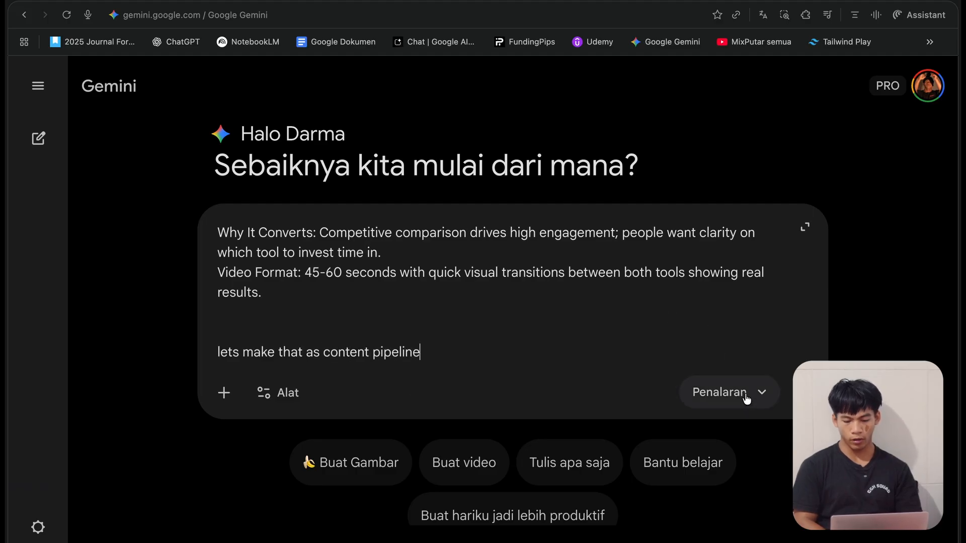
click(749, 398)
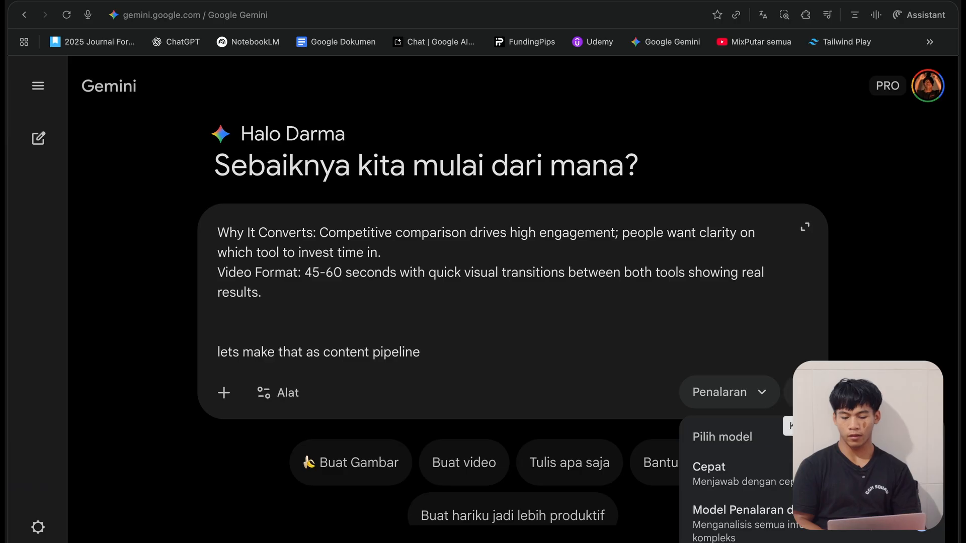
click(790, 392)
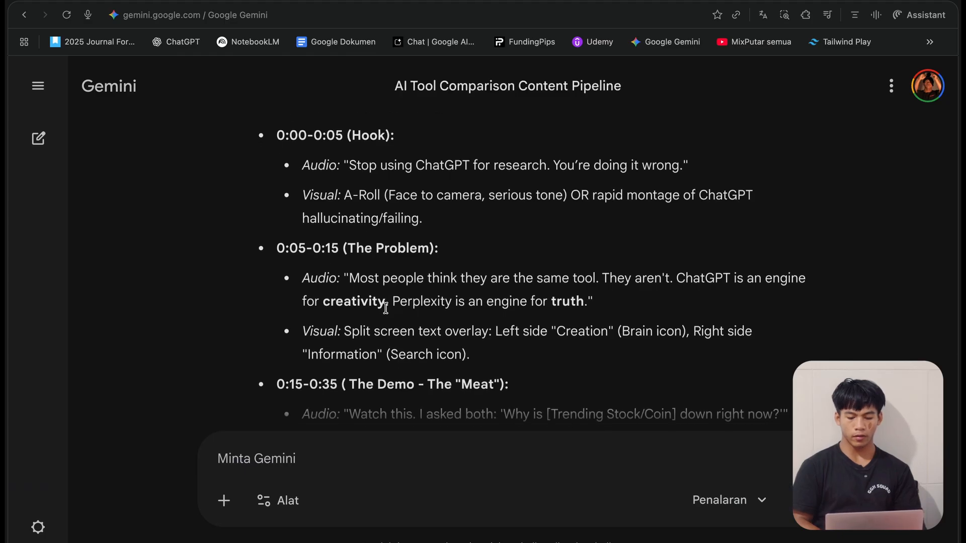
Read Gemini's content pipeline from the timed script through the Phase 5 distribution table to the closing question
scroll(386, 308, down, 1)
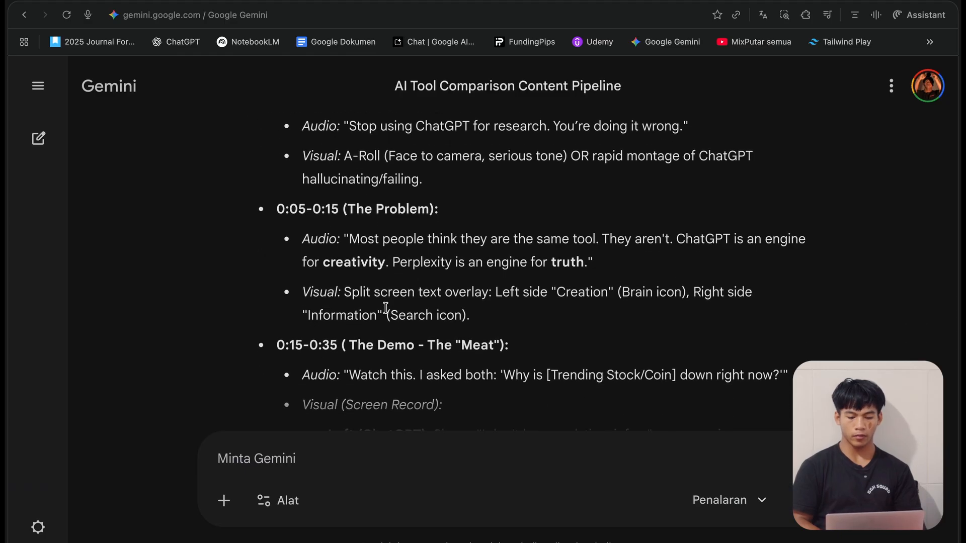
scroll(386, 308, down, 1)
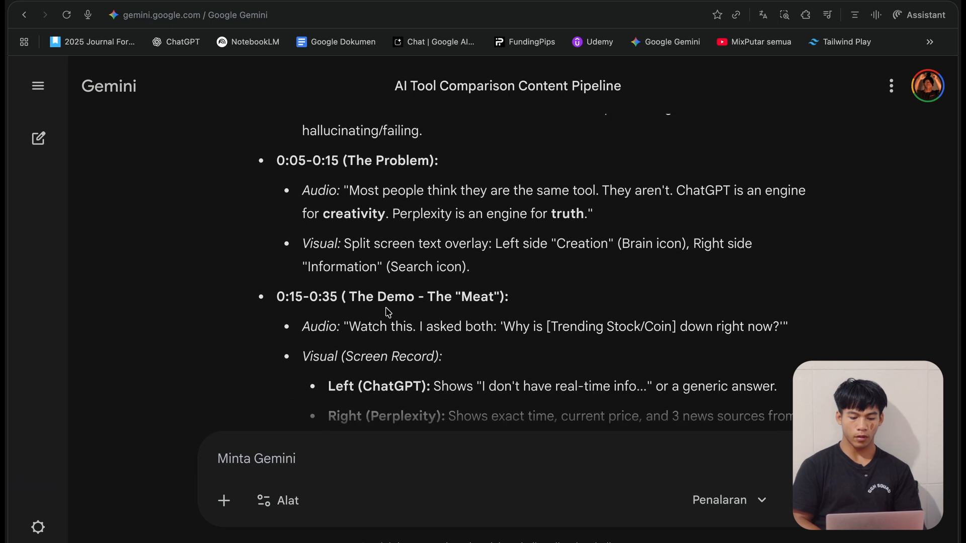
scroll(387, 312, down, 3)
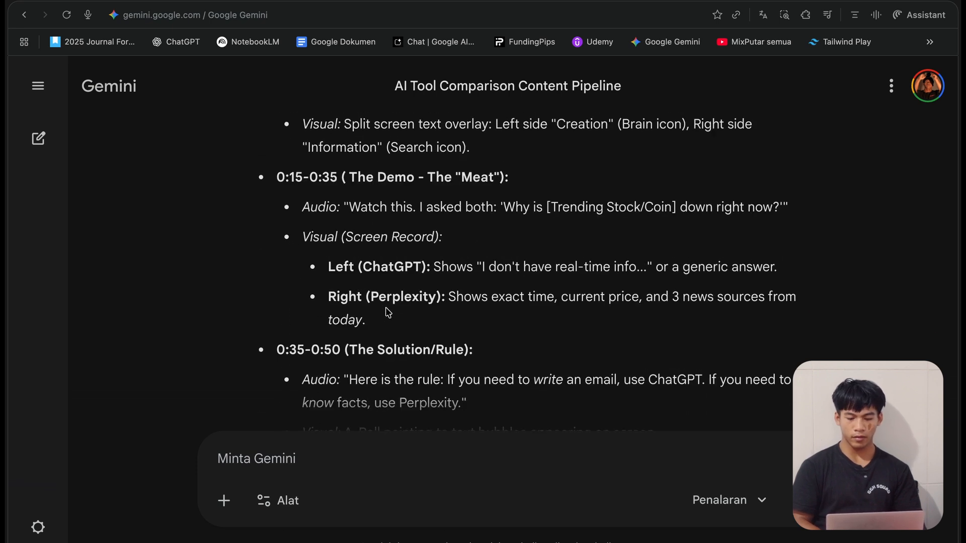
scroll(388, 312, down, 1)
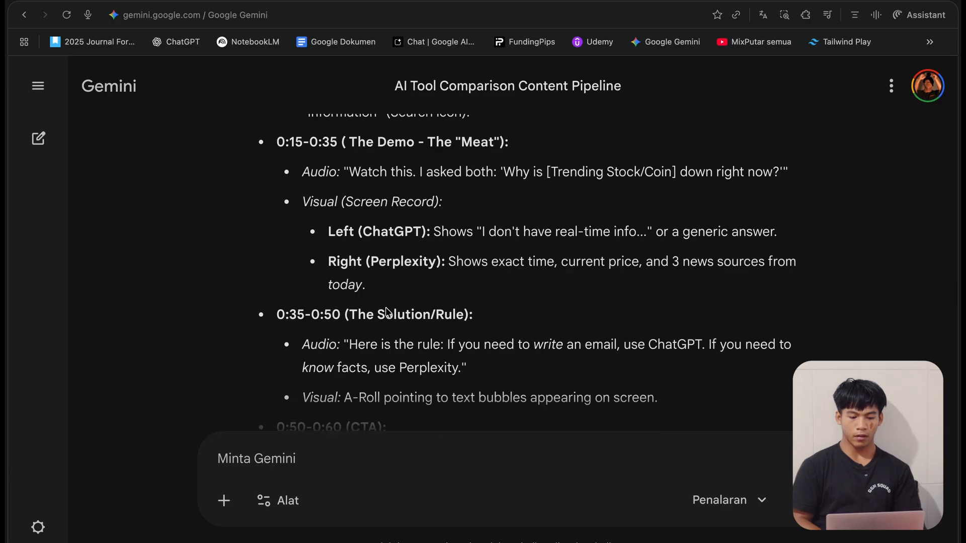
scroll(387, 312, down, 1)
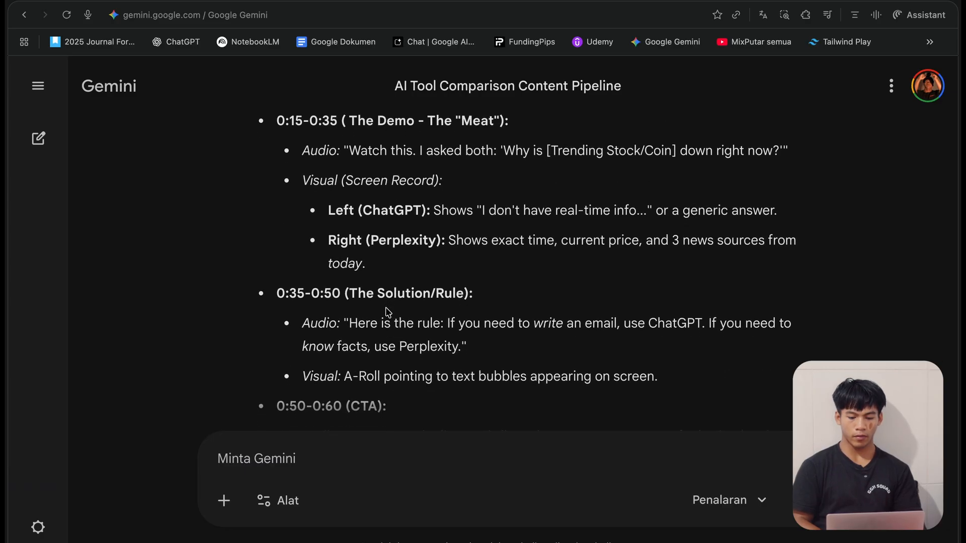
scroll(387, 312, down, 10)
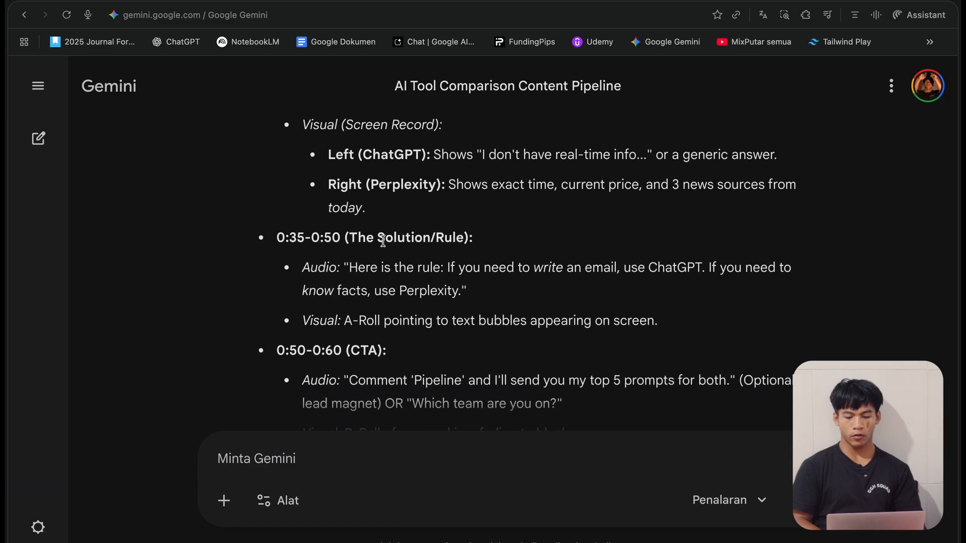
scroll(383, 241, down, 15)
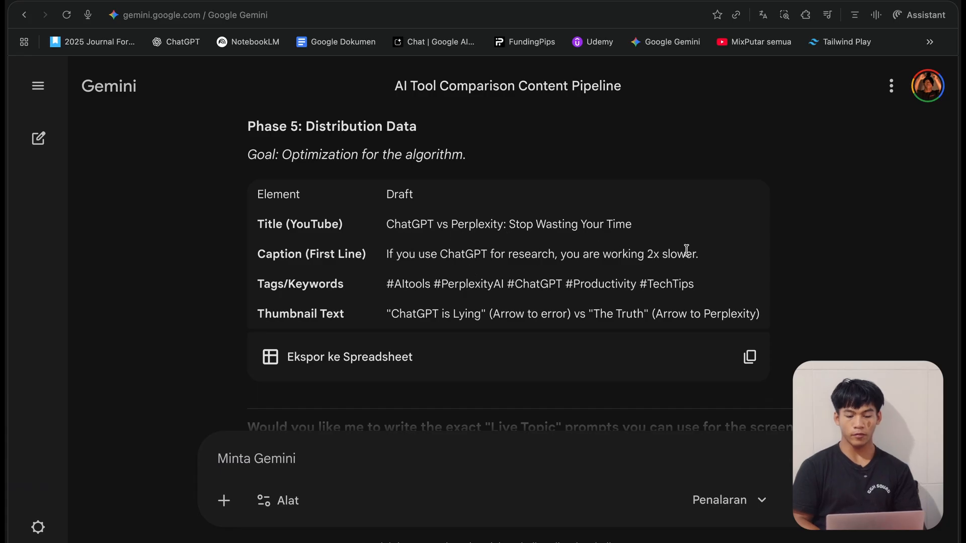
scroll(383, 281, down, 1)
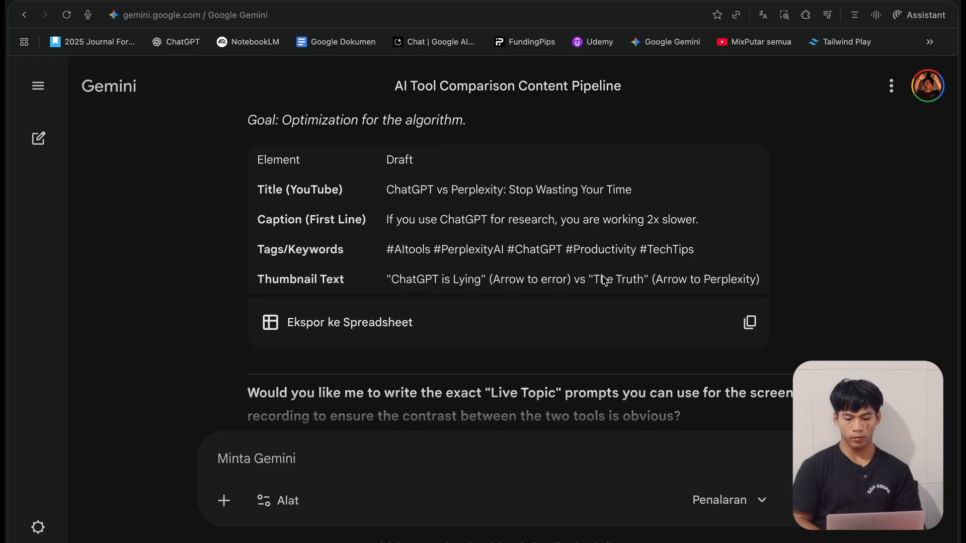
scroll(604, 280, down, 4)
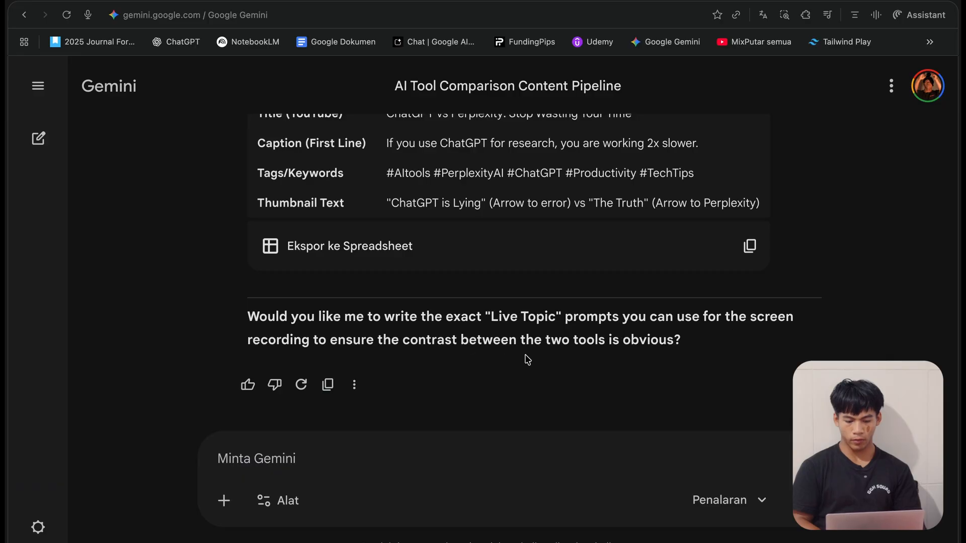
Review the pipeline's scripting, asset gathering, filming and post-production phases again, and return to the end of the reply
scroll(526, 358, up, 20)
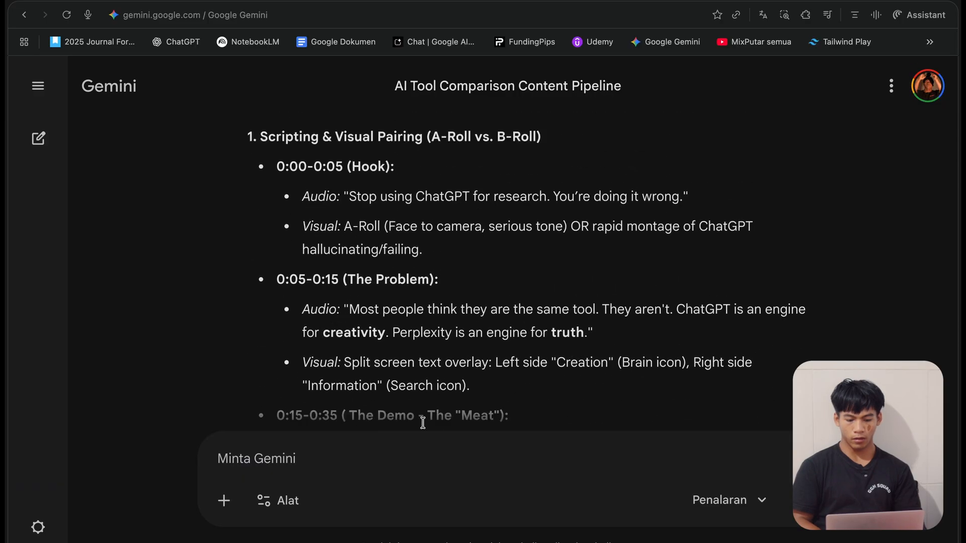
scroll(523, 284, down, 20)
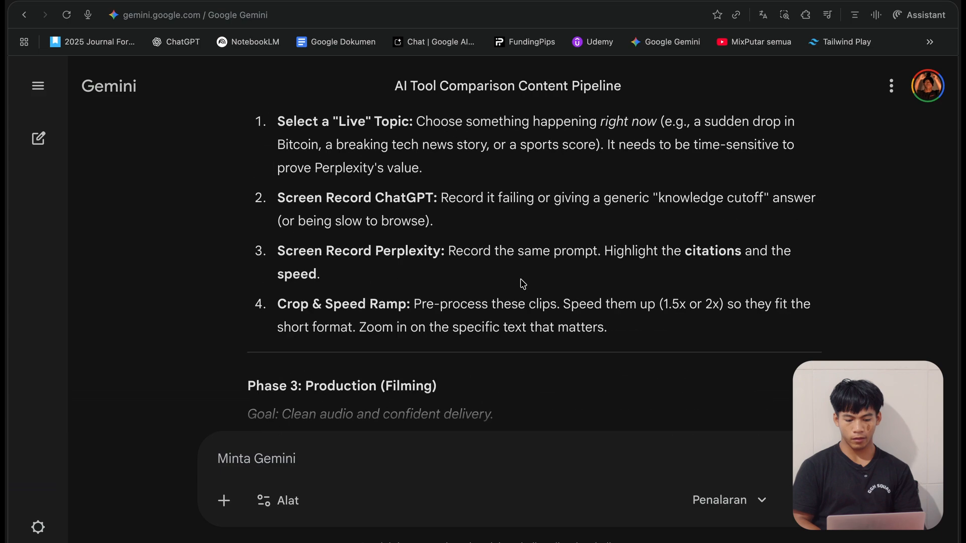
scroll(564, 246, up, 10)
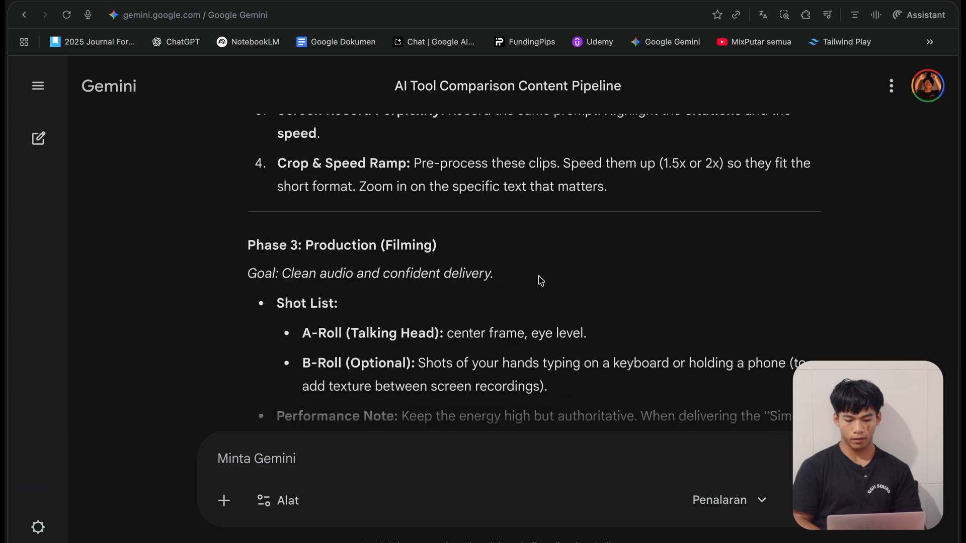
scroll(438, 292, down, 4)
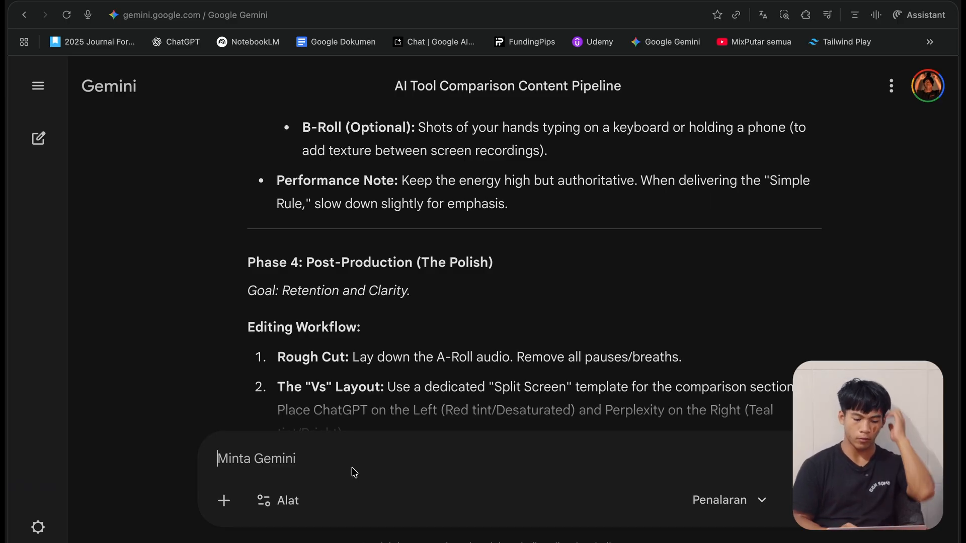
scroll(393, 282, up, 2)
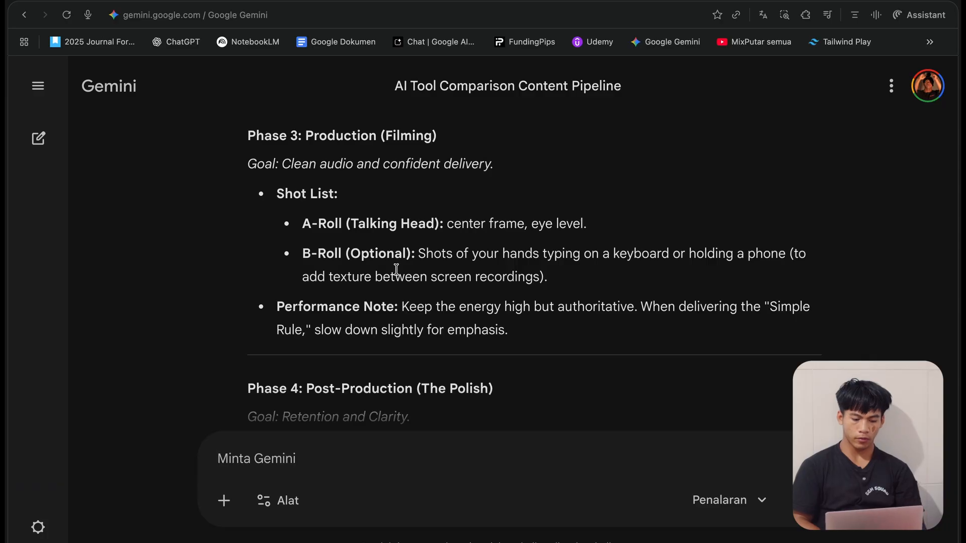
scroll(396, 270, up, 3)
scroll(399, 275, up, 5)
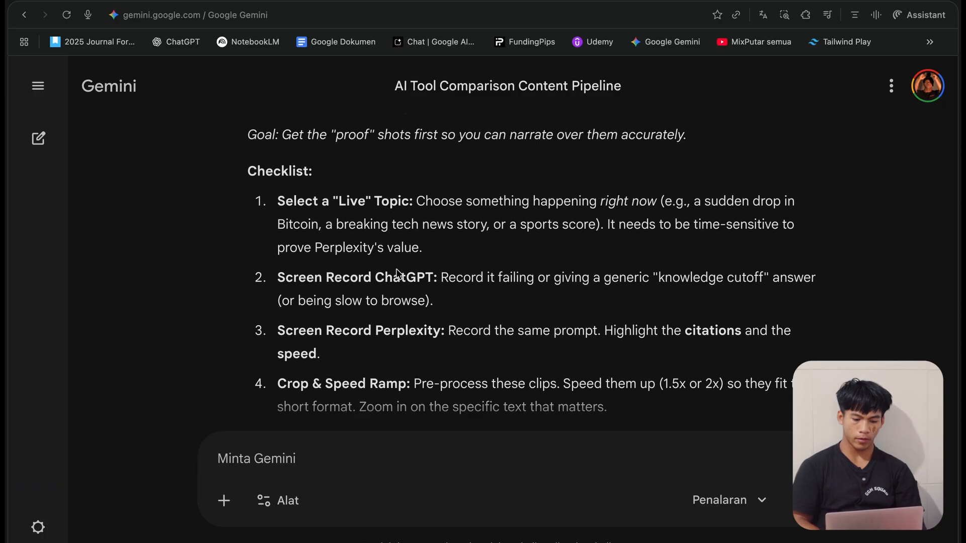
scroll(397, 270, up, 5)
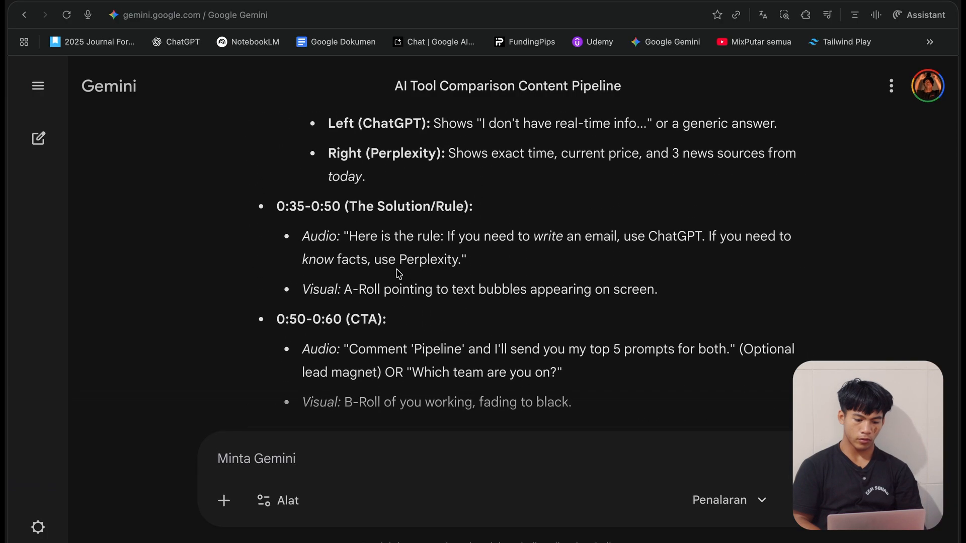
scroll(373, 366, down, 1)
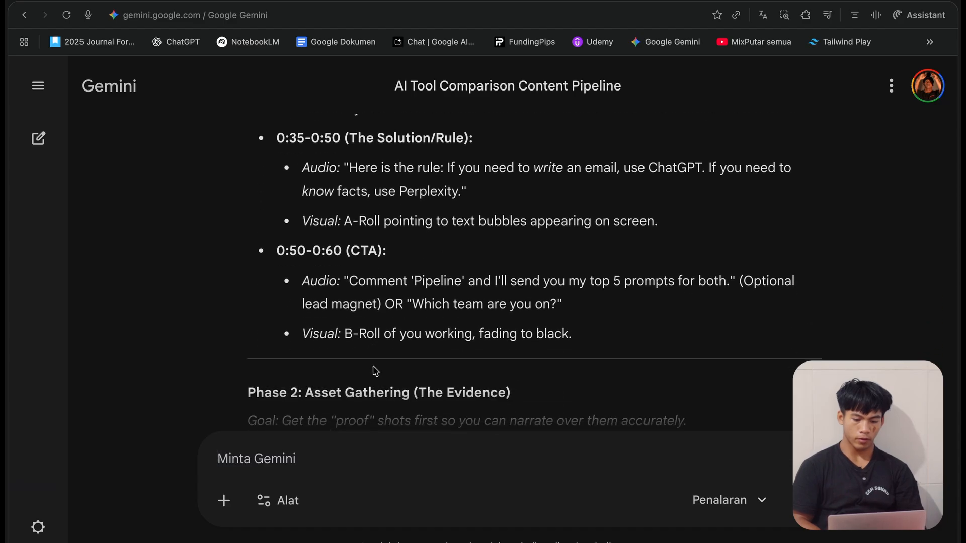
scroll(392, 322, up, 10)
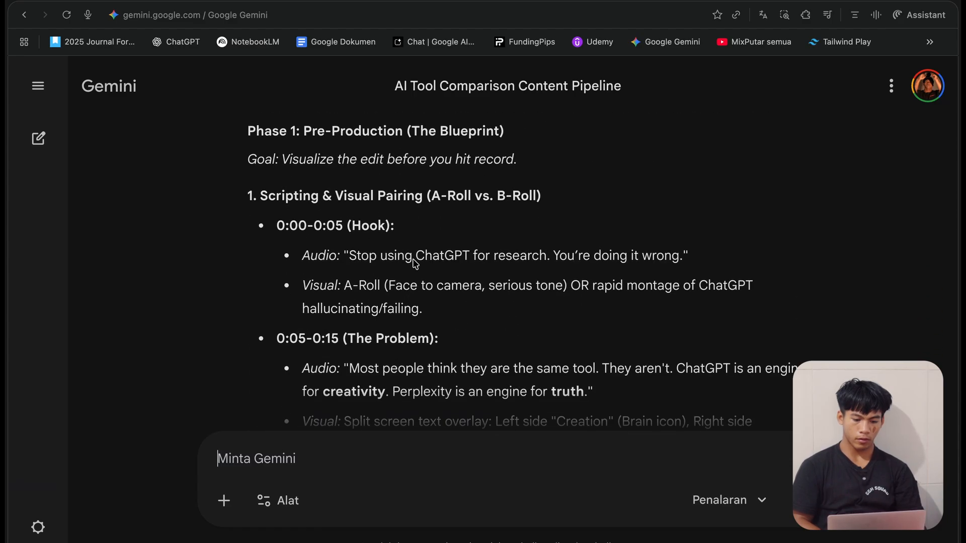
scroll(415, 267, down, 3)
scroll(413, 259, down, 15)
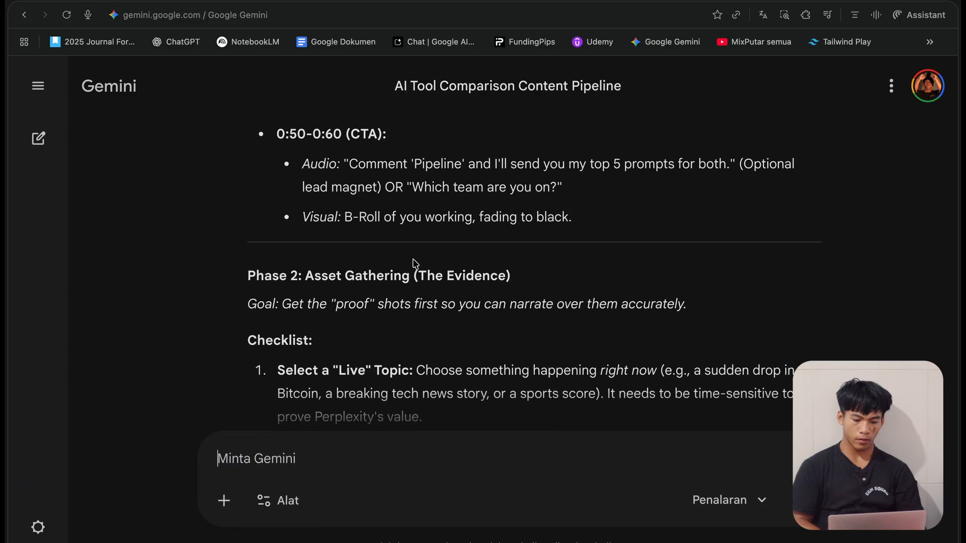
scroll(415, 265, up, 10)
scroll(416, 265, up, 10)
scroll(414, 264, down, 20)
Ask Gemini in a follow-up message "can you write the script fully"
click(424, 465)
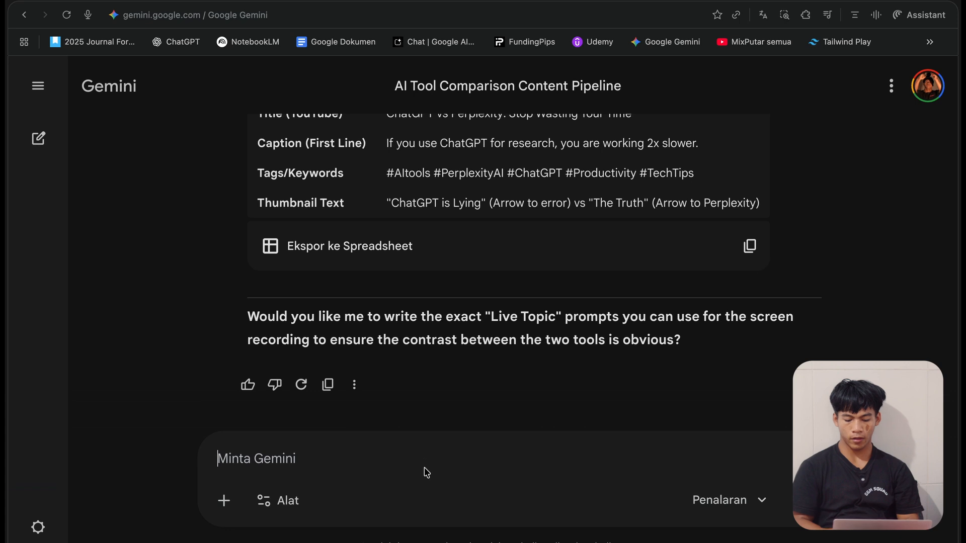
text(can you)
key(BackSpace)
key(BackSpace)
key(BackSpace)
key(BackSpace)
key(BackSpace)
key(BackSpace)
key(BackSpace)
key(BackSpace)
text(can you write )
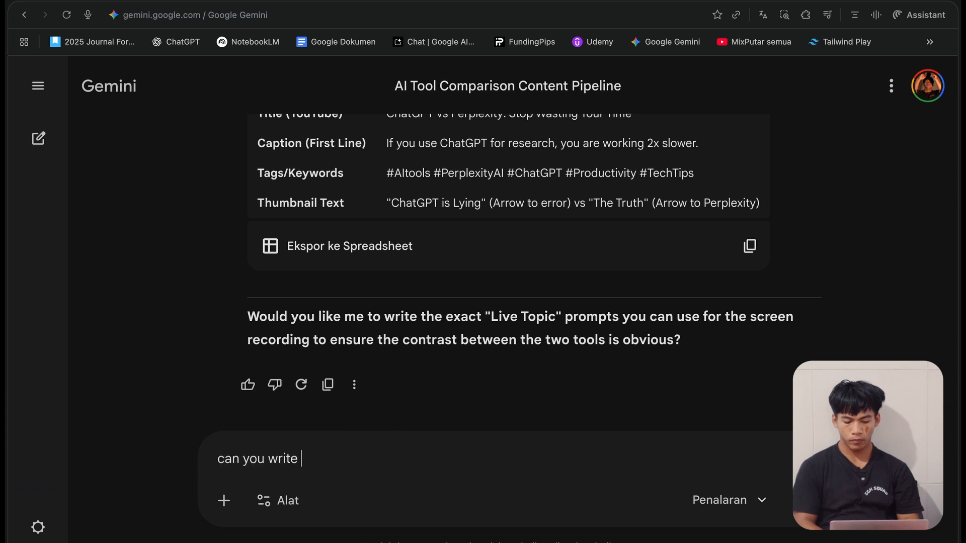
text(the script fully)
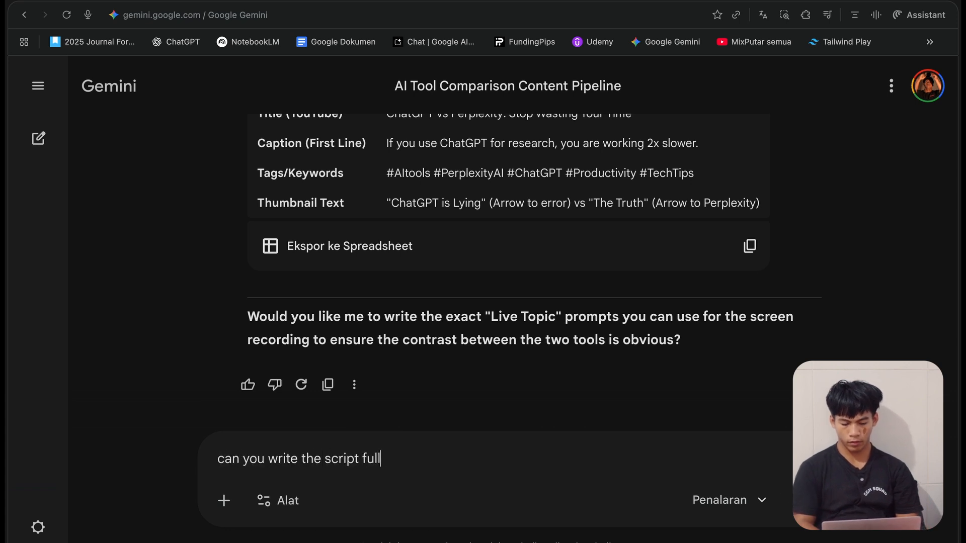
key(Return)
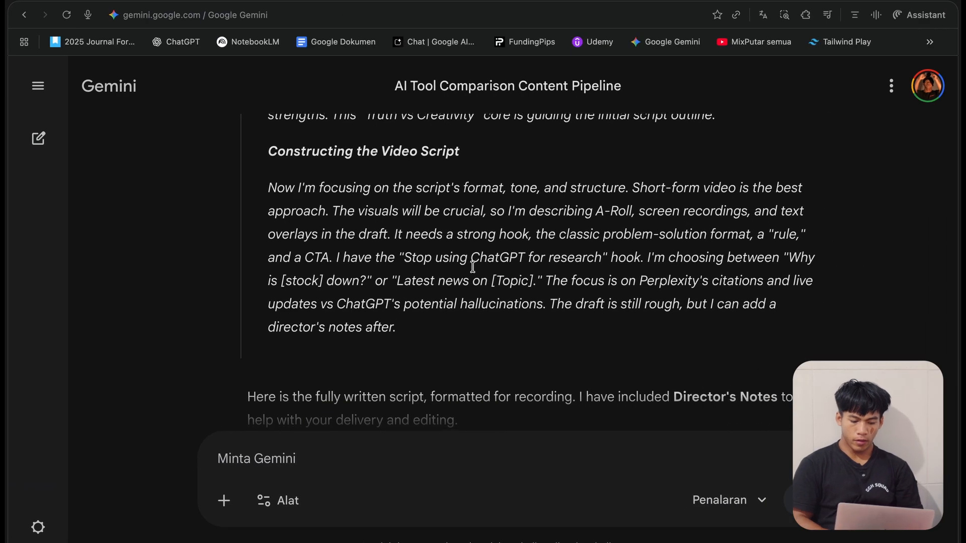
Read Gemini's full Perplexity vs. ChatGPT video script from its introduction through the 0:45 A-Roll row
scroll(473, 270, down, 2)
scroll(473, 267, down, 2)
scroll(473, 267, down, 1)
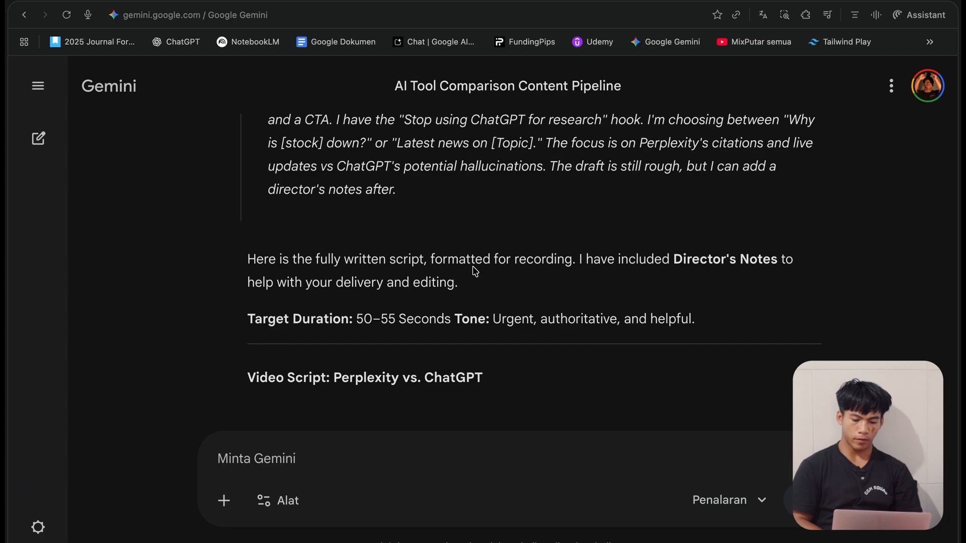
scroll(473, 270, down, 2)
scroll(473, 270, down, 8)
scroll(473, 270, up, 6)
scroll(473, 274, down, 1)
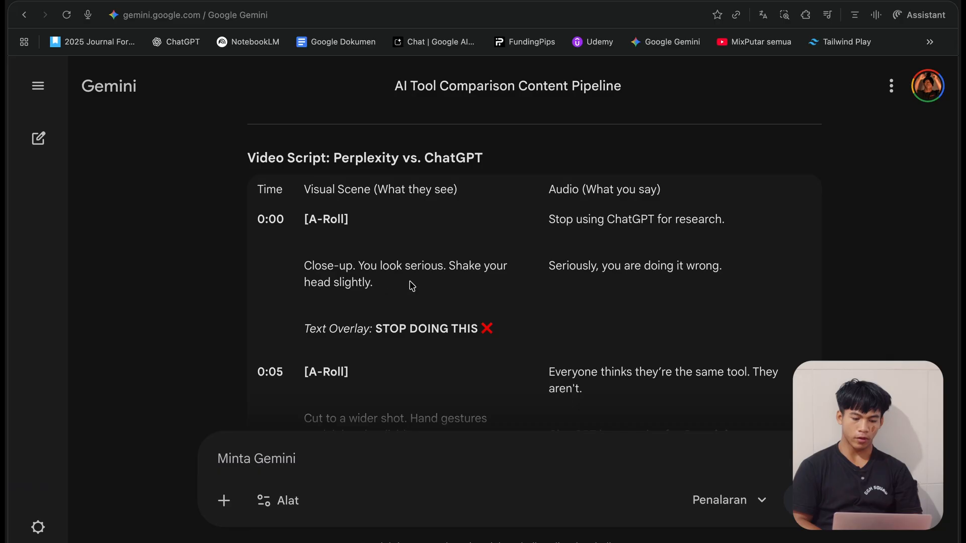
scroll(466, 367, down, 1)
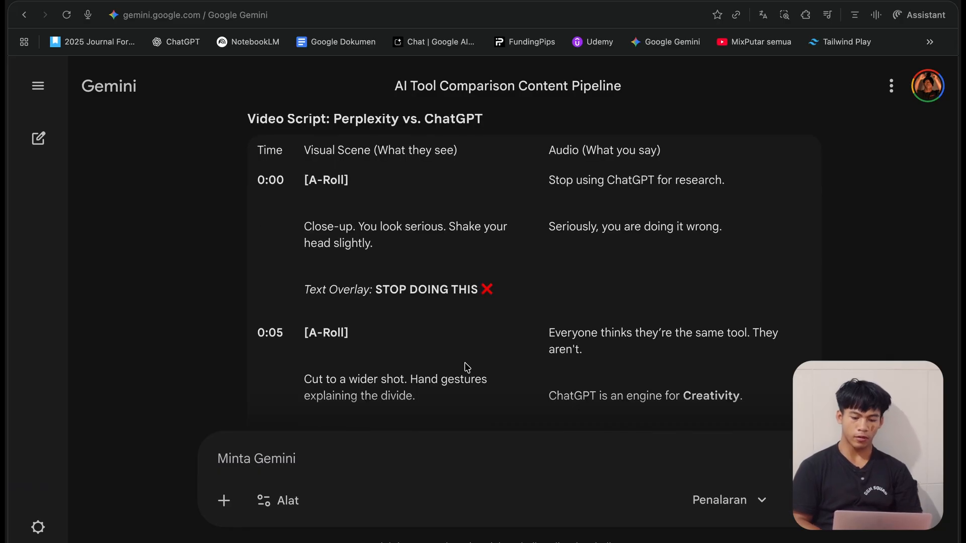
scroll(467, 368, down, 3)
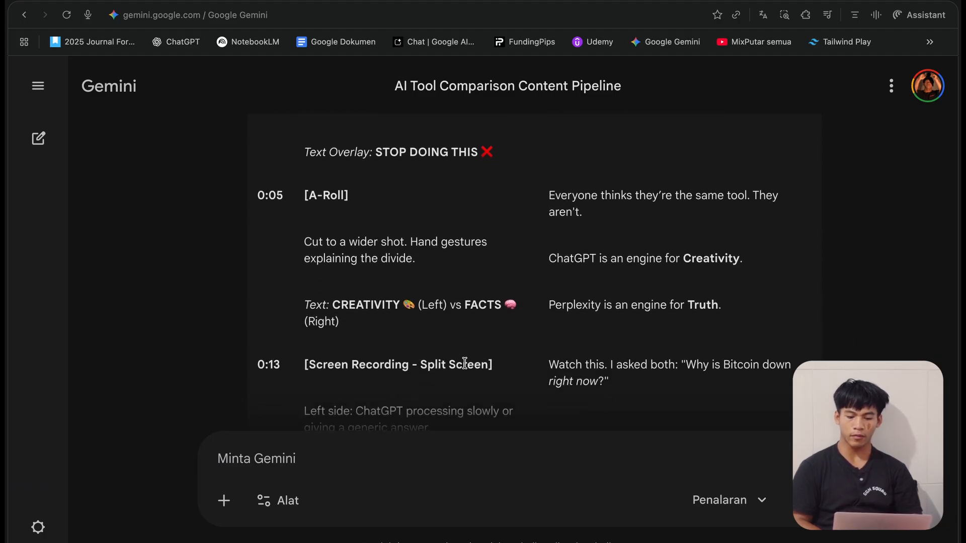
scroll(464, 363, down, 1)
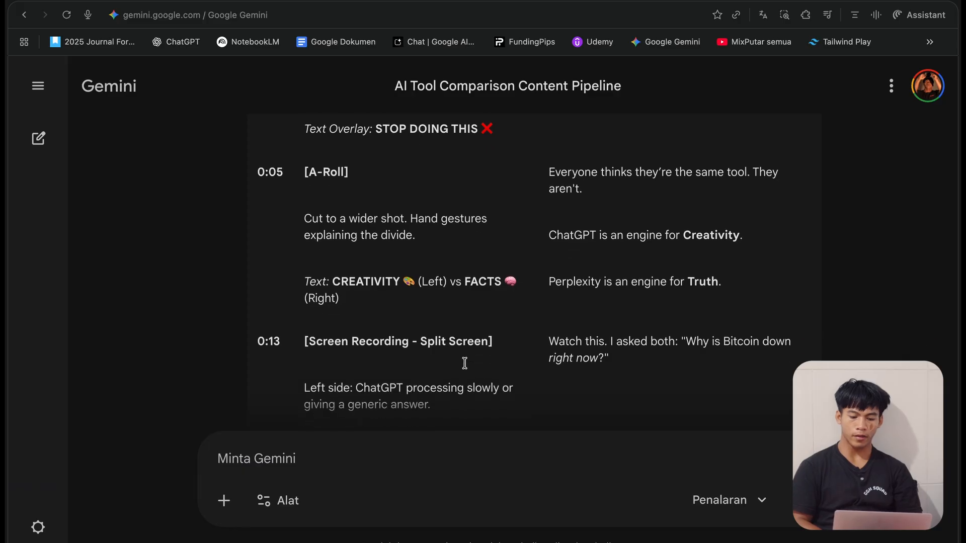
scroll(464, 364, down, 2)
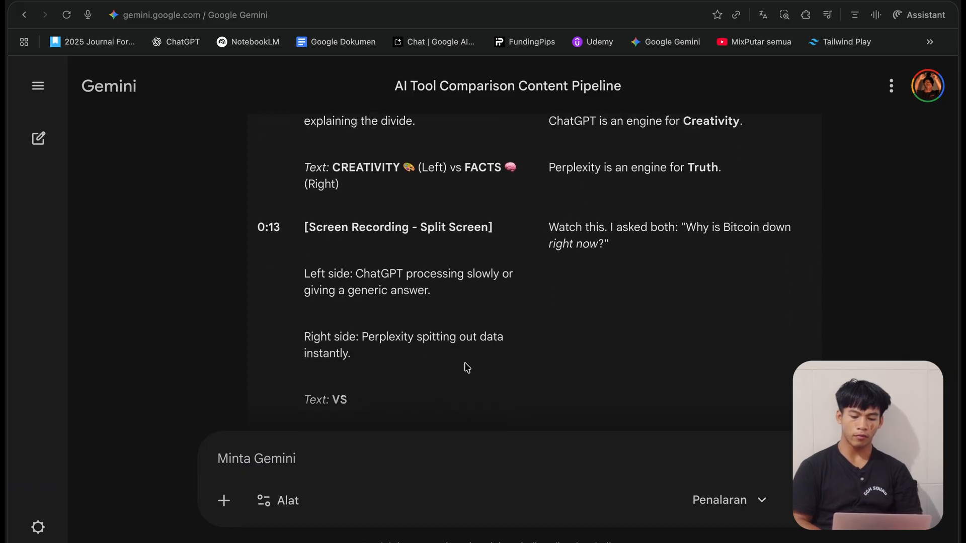
scroll(464, 364, down, 1)
scroll(467, 368, down, 3)
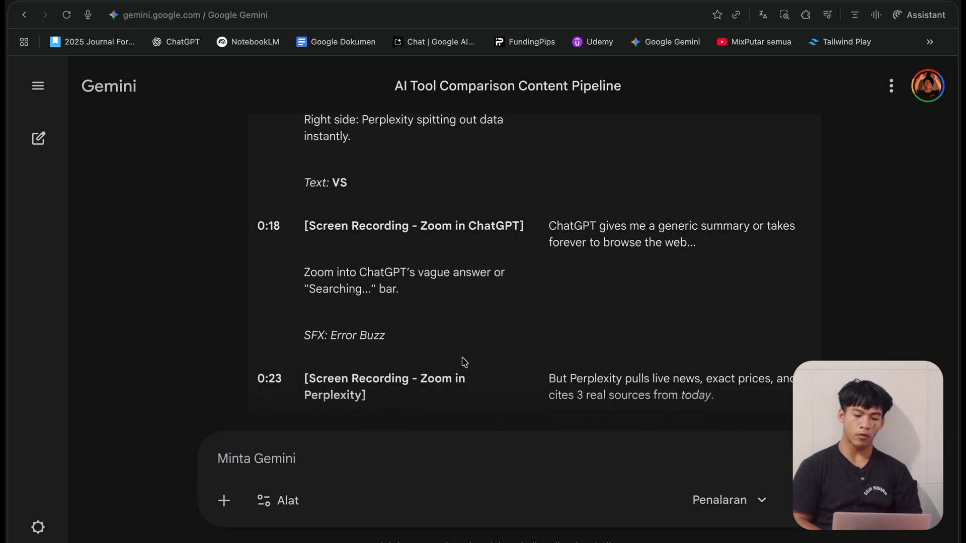
scroll(464, 362, down, 3)
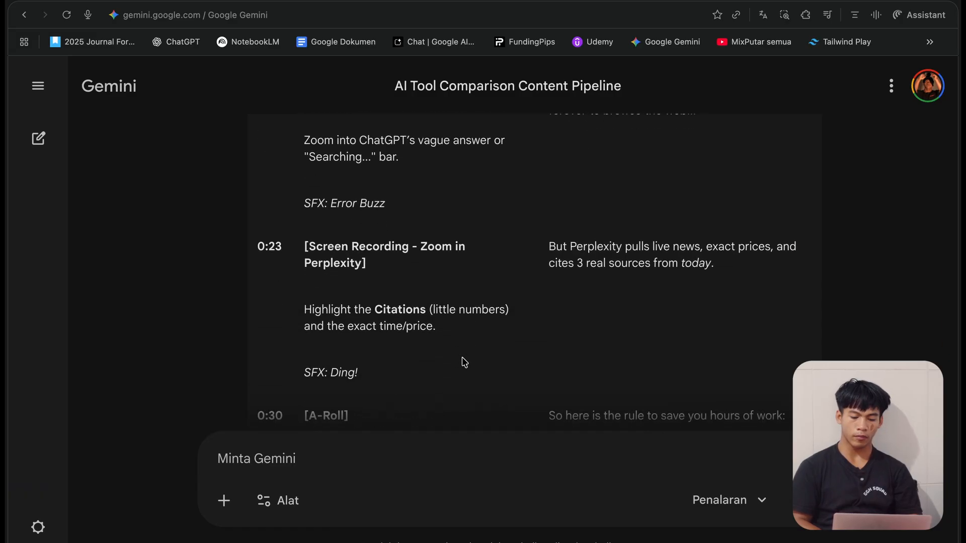
scroll(464, 362, down, 3)
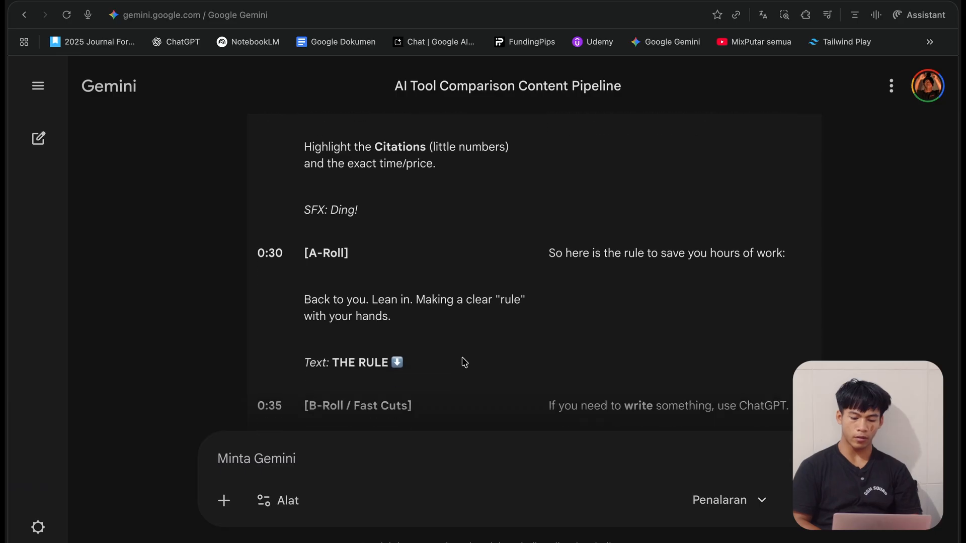
scroll(464, 362, down, 3)
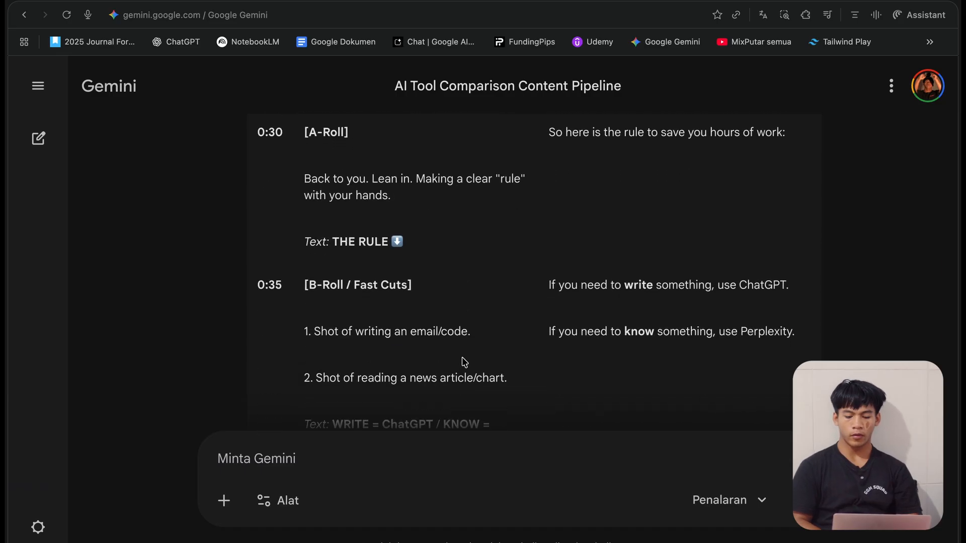
scroll(465, 362, down, 3)
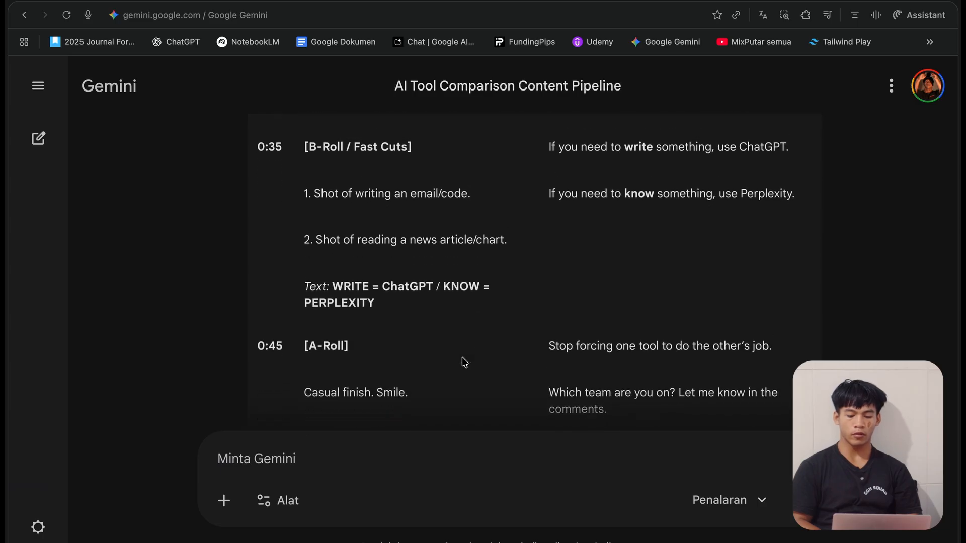
scroll(464, 362, down, 2)
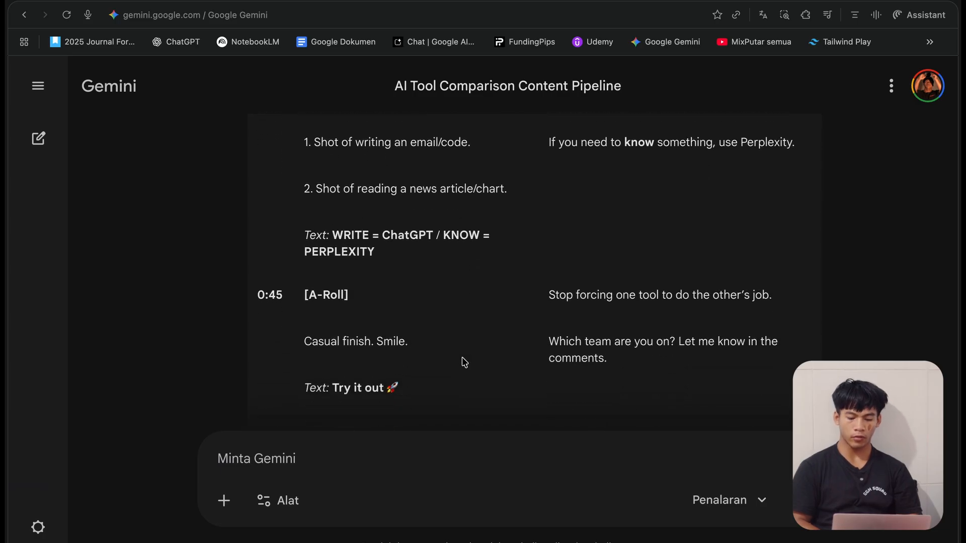
scroll(465, 363, down, 10)
scroll(464, 362, up, 10)
scroll(464, 362, down, 1)
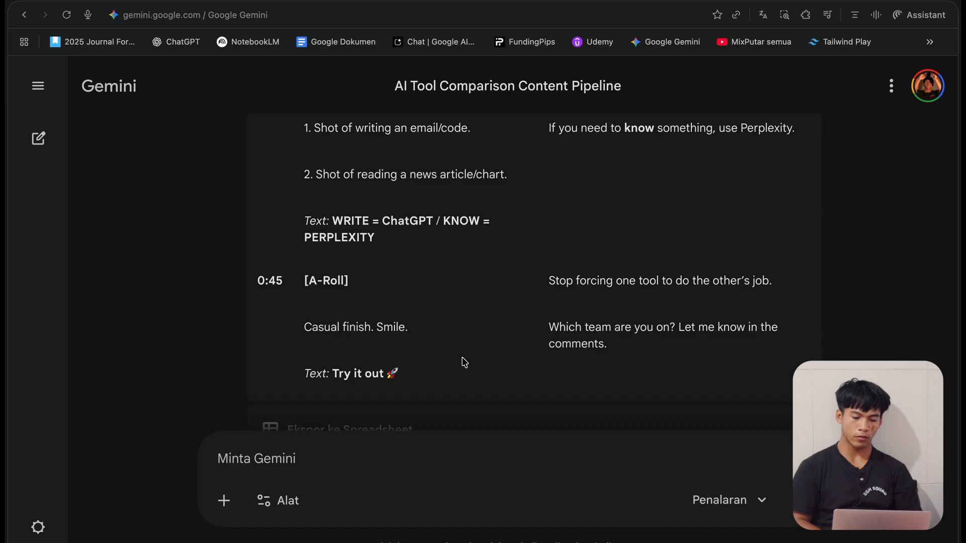
Read the Director's Notes on the demo shot, energy shift and editing tips, through the closing question
scroll(439, 335, down, 3)
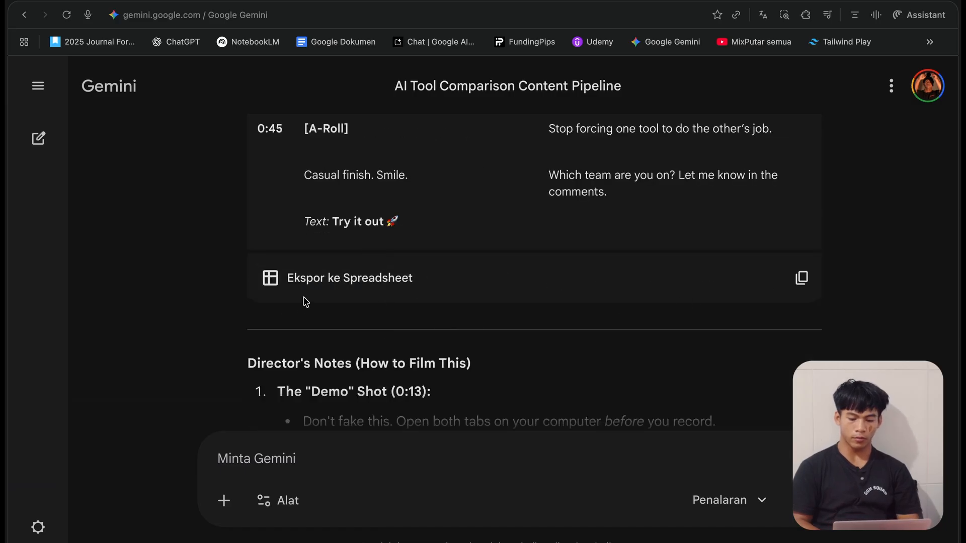
scroll(731, 372, down, 8)
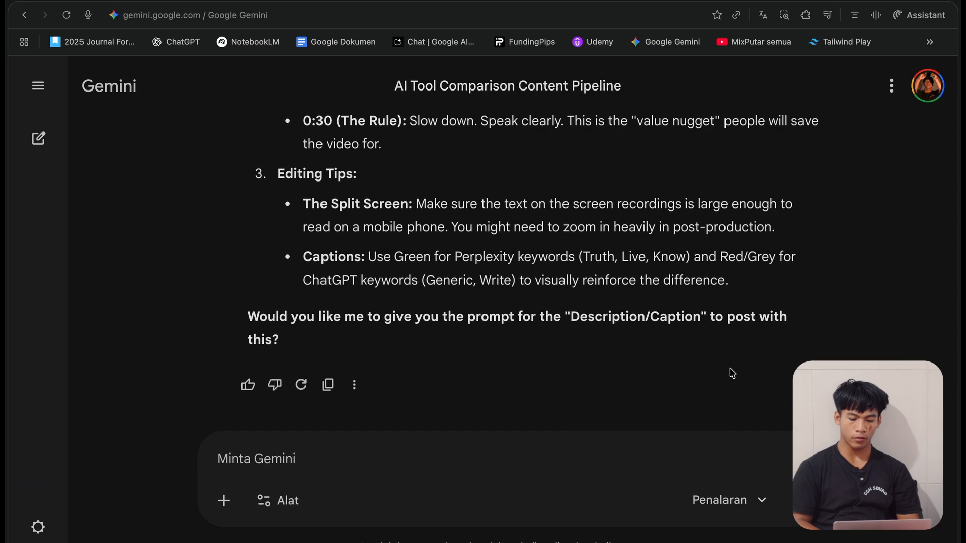
scroll(732, 373, up, 10)
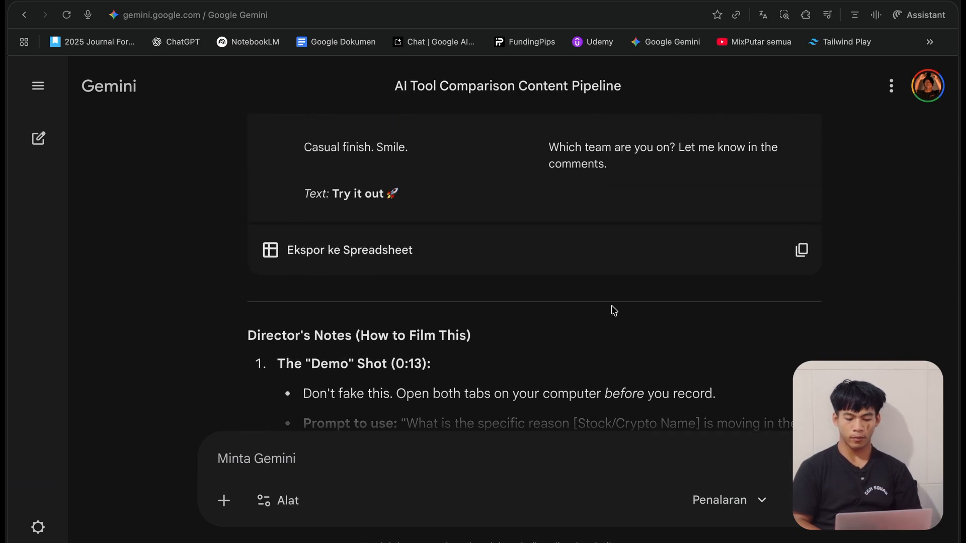
scroll(611, 309, down, 4)
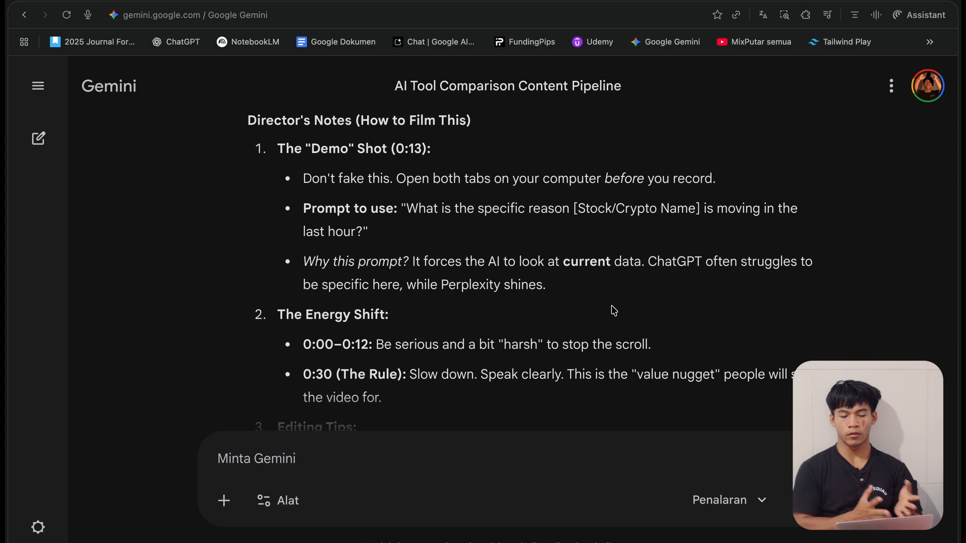
scroll(614, 311, down, 5)
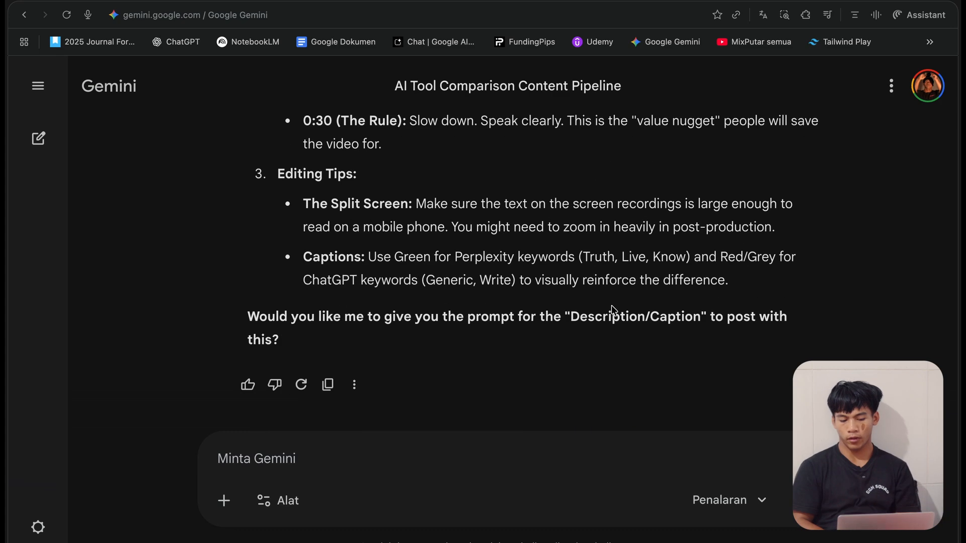
Look over the video script table once more and copy the whole table
scroll(611, 310, up, 15)
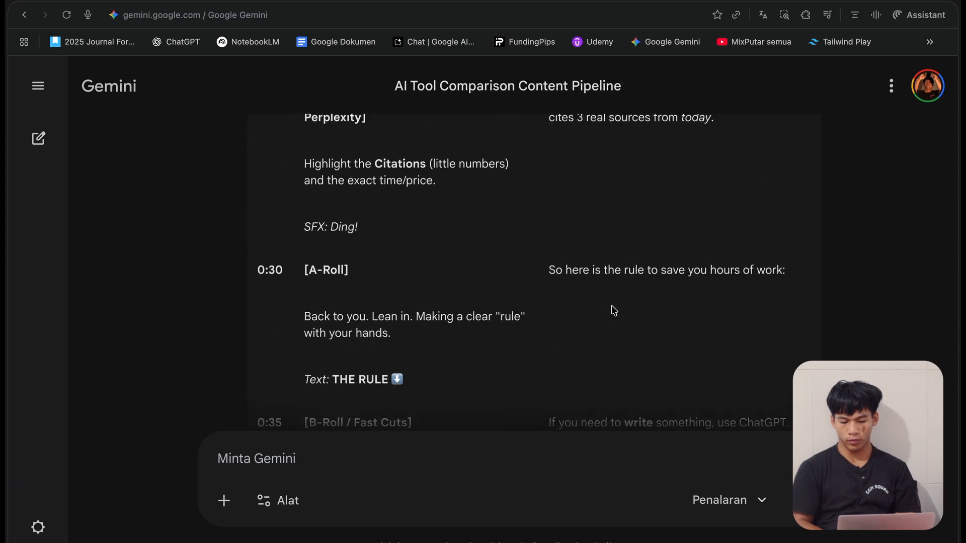
scroll(614, 310, up, 8)
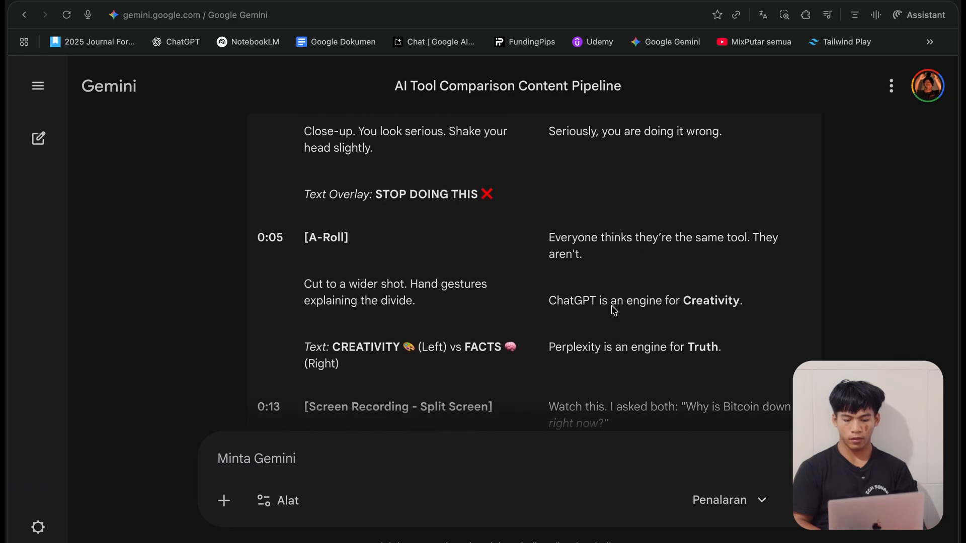
scroll(613, 309, up, 5)
scroll(612, 308, down, 12)
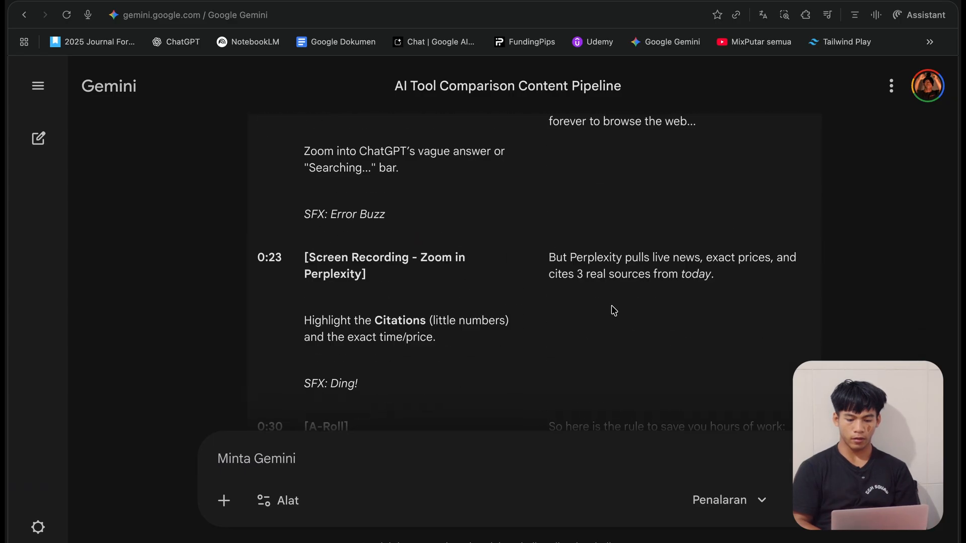
scroll(616, 278, down, 8)
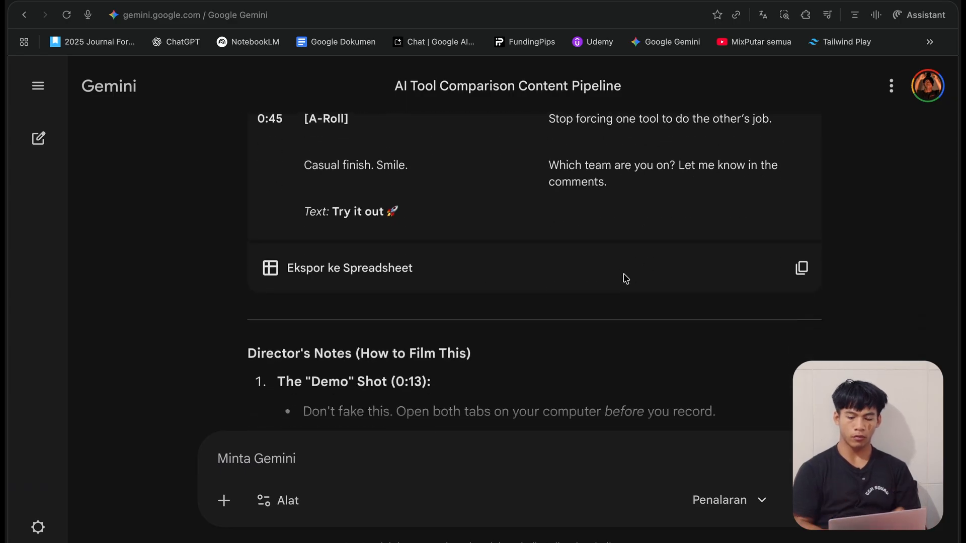
click(804, 260)
Switch to Notion, close the Investing 101 page and open the YouTube Content Tracker
key(ctrl+Left)
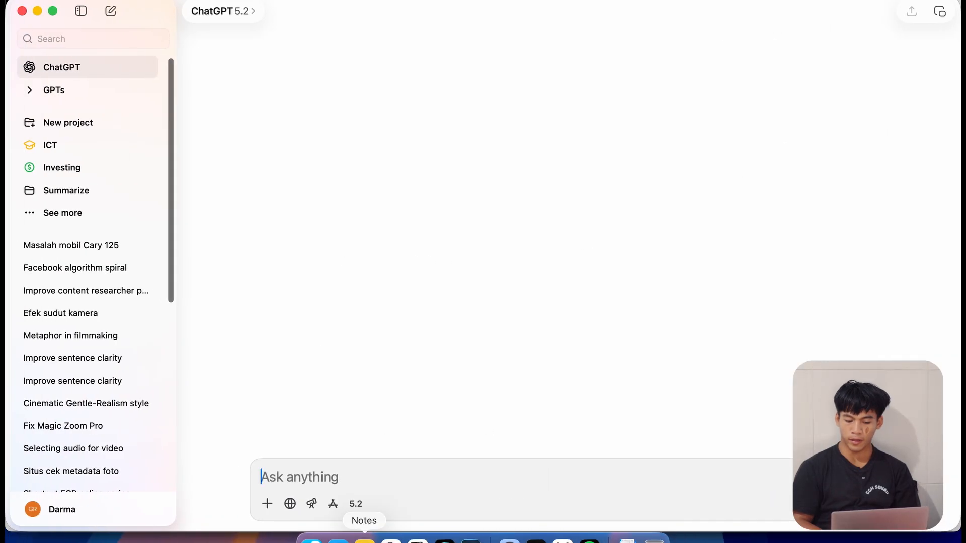
click(418, 540)
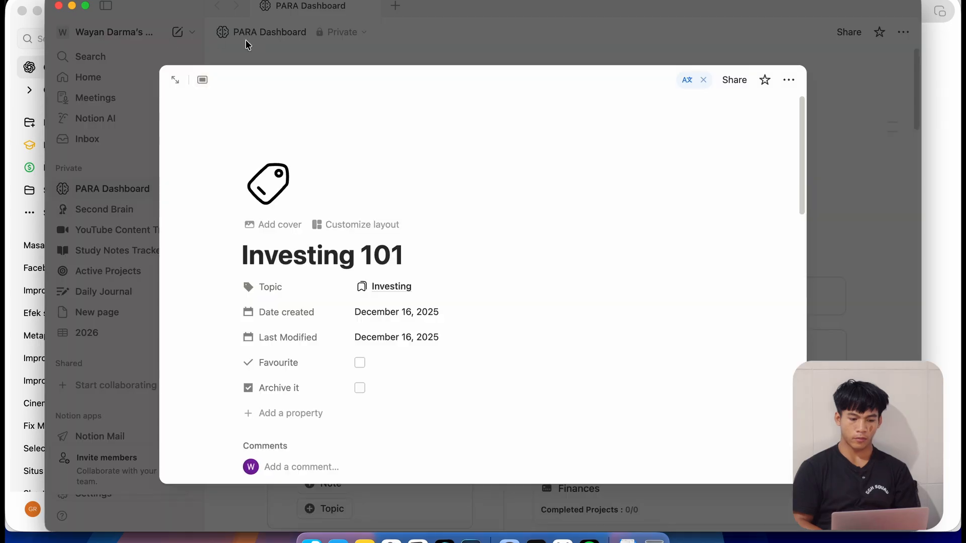
click(272, 46)
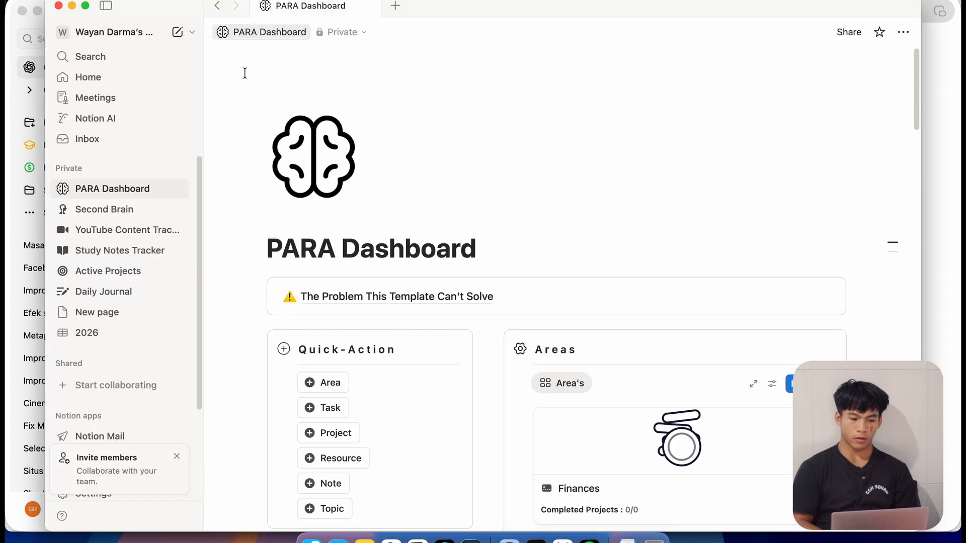
click(113, 232)
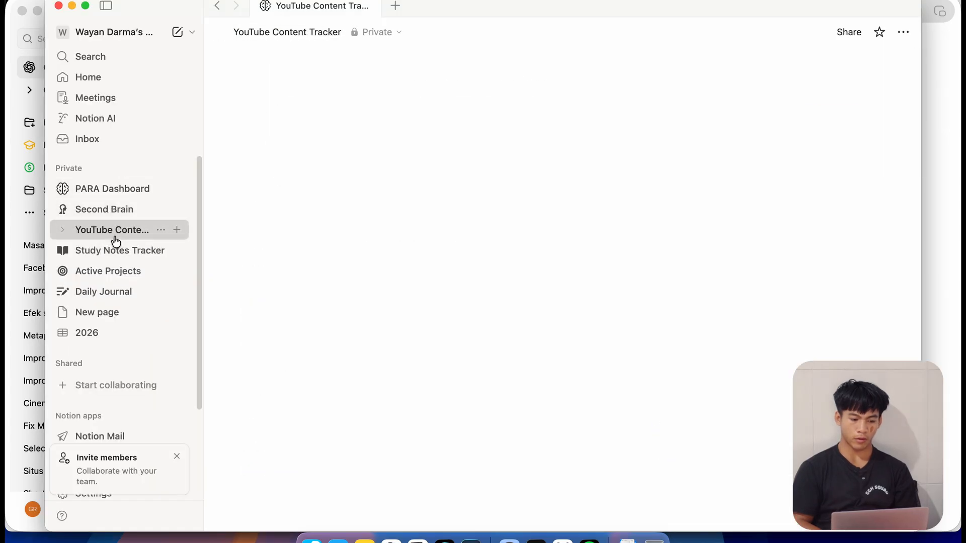
Add a new item named "ChatGPT vs Perplexity Compare" at the end of the To-do column
scroll(356, 358, down, 4)
click(347, 383)
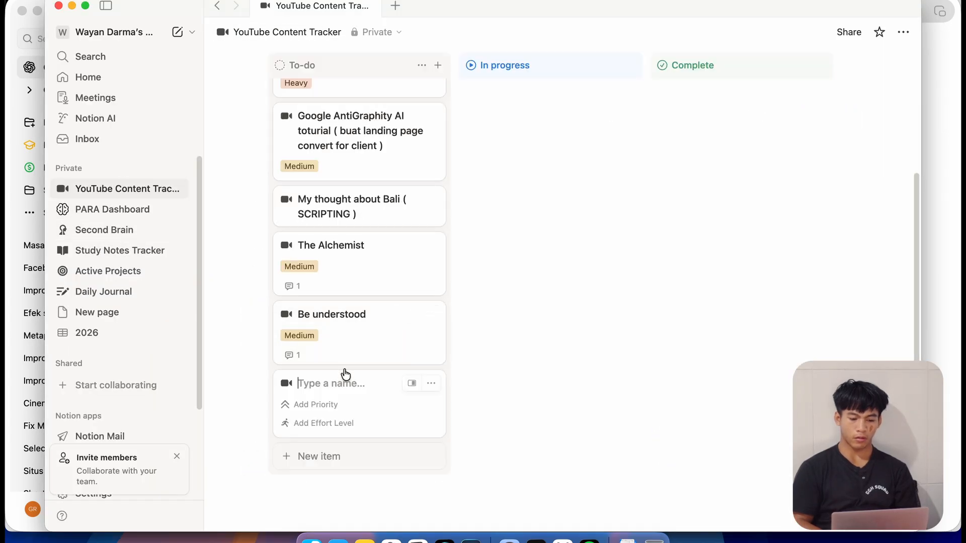
text(C)
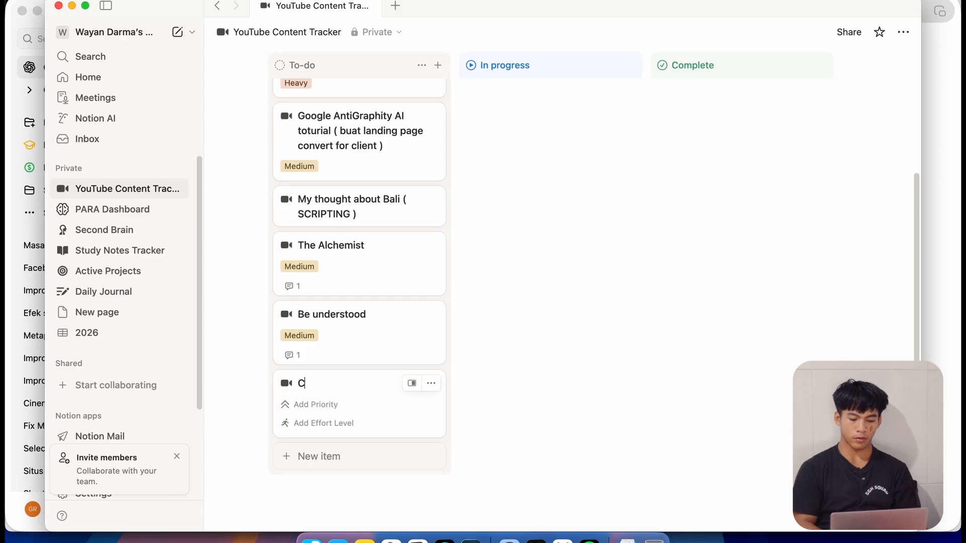
text(hatGPT vs )
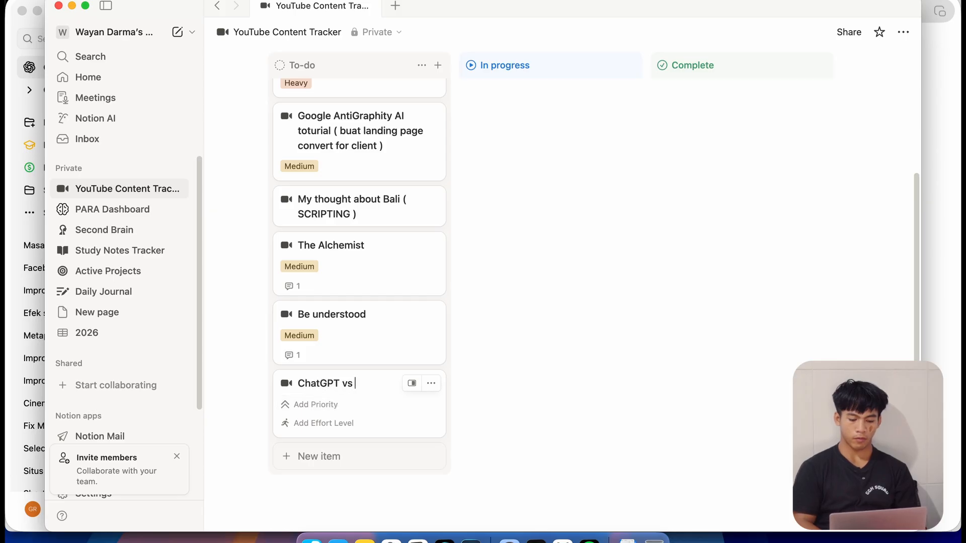
text(Perplexity)
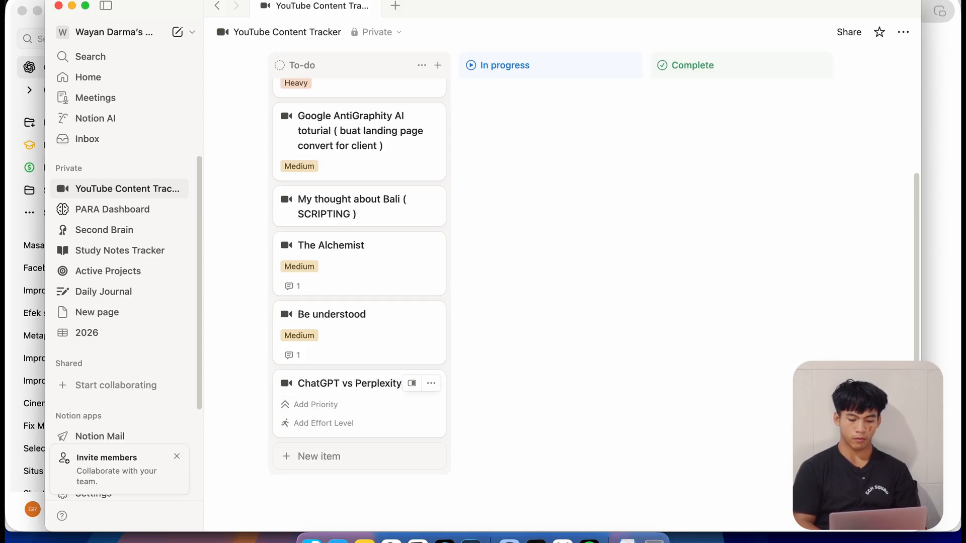
text( Compare)
Set the ChatGPT vs Perplexity Compare item's priority to Low and its effort level to Medium
click(316, 422)
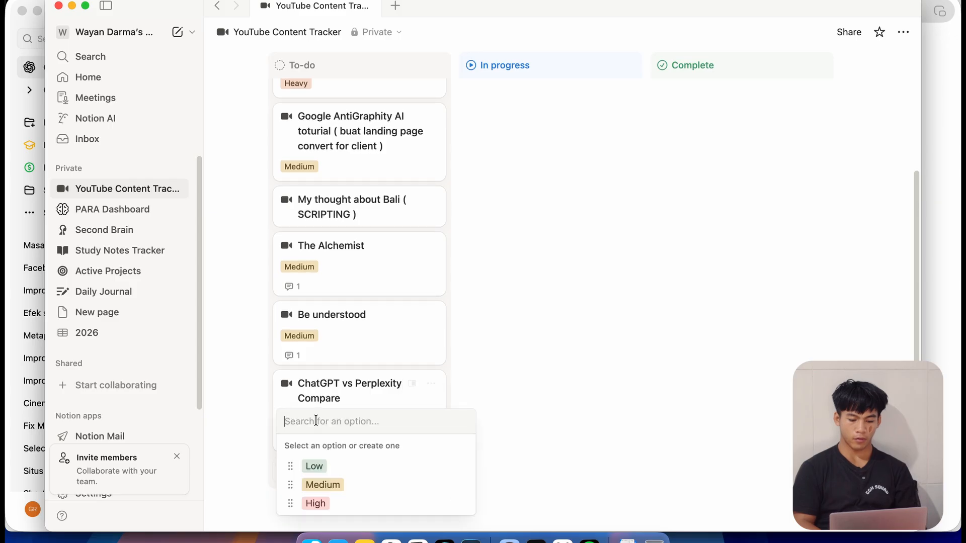
click(323, 476)
click(334, 433)
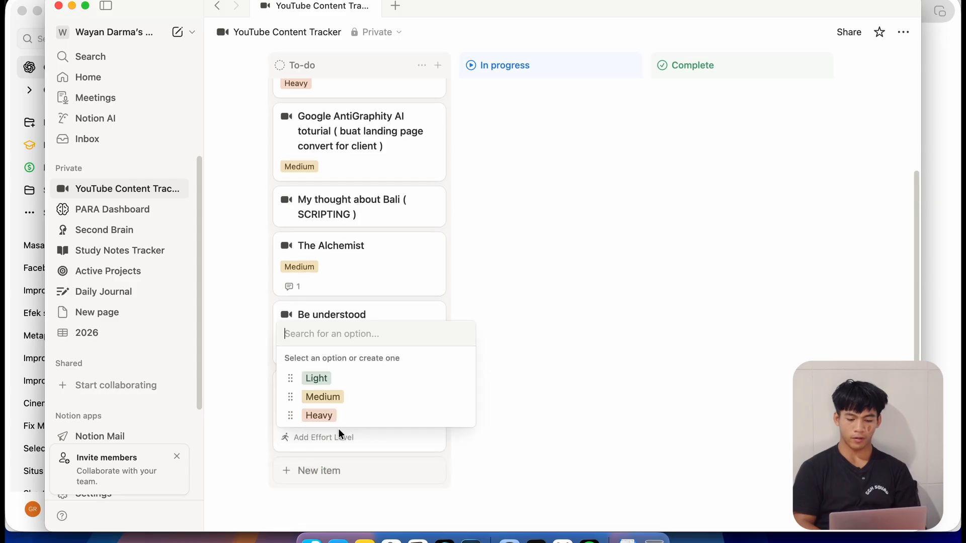
click(352, 396)
Open the ChatGPT vs Perplexity Compare item and paste the copied script table into its page, checking it through the 0:45 row
click(432, 384)
key(Escape)
click(399, 388)
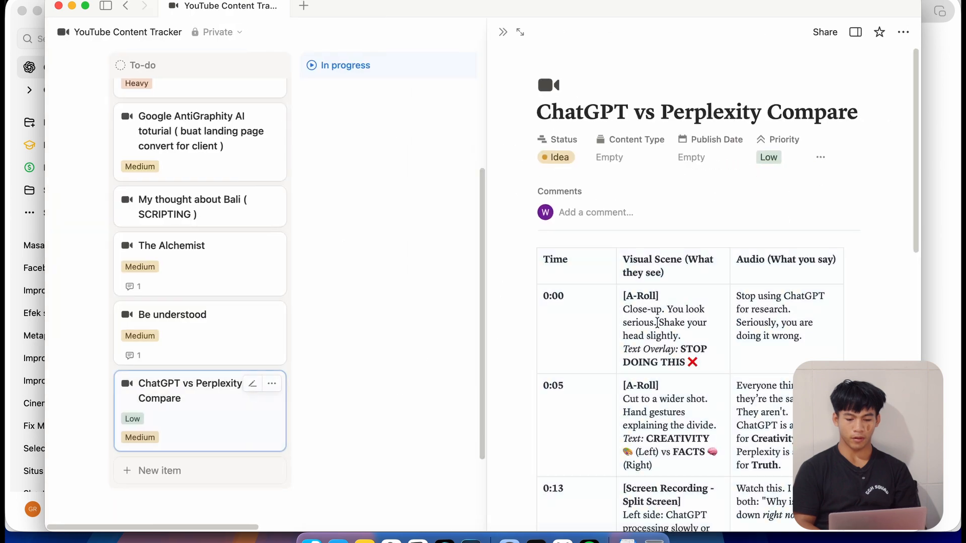
scroll(652, 230, down, 6)
scroll(652, 227, up, 5)
scroll(604, 247, down, 10)
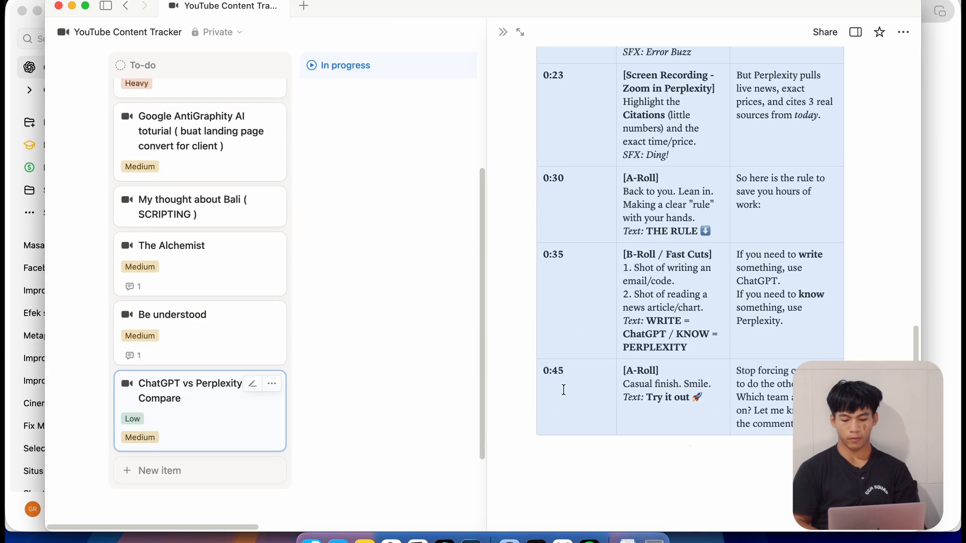
key(ctrl+Right)
key(ctrl+Left)
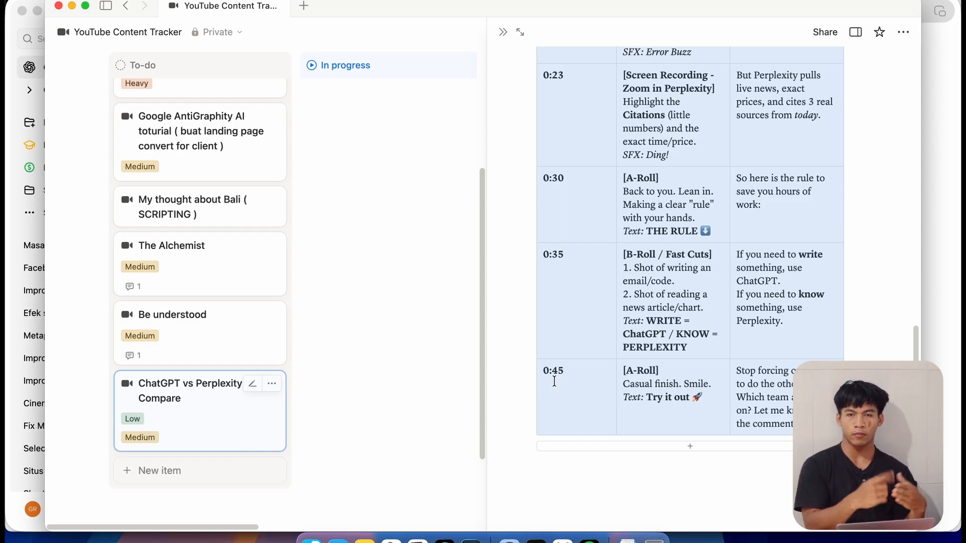
key(ctrl+Right)
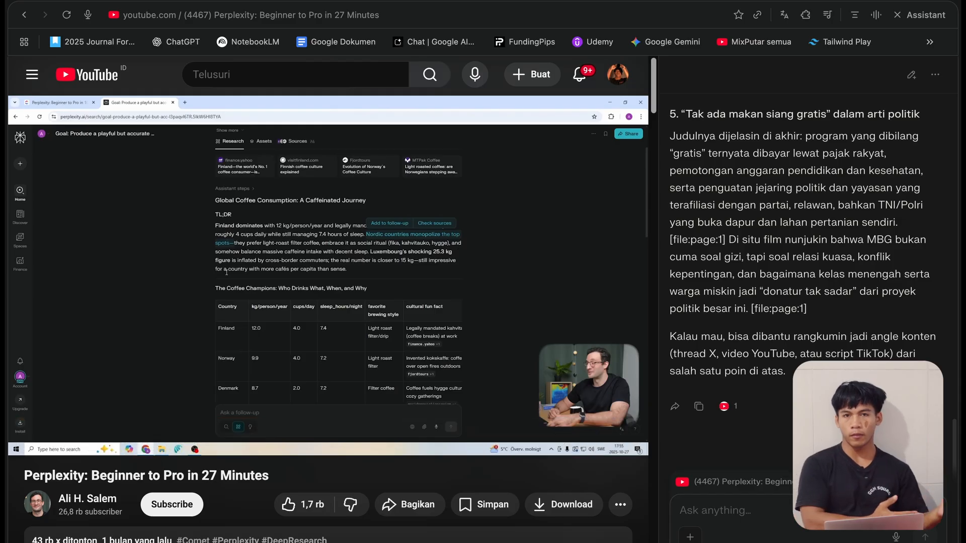
scroll(442, 403, down, 15)
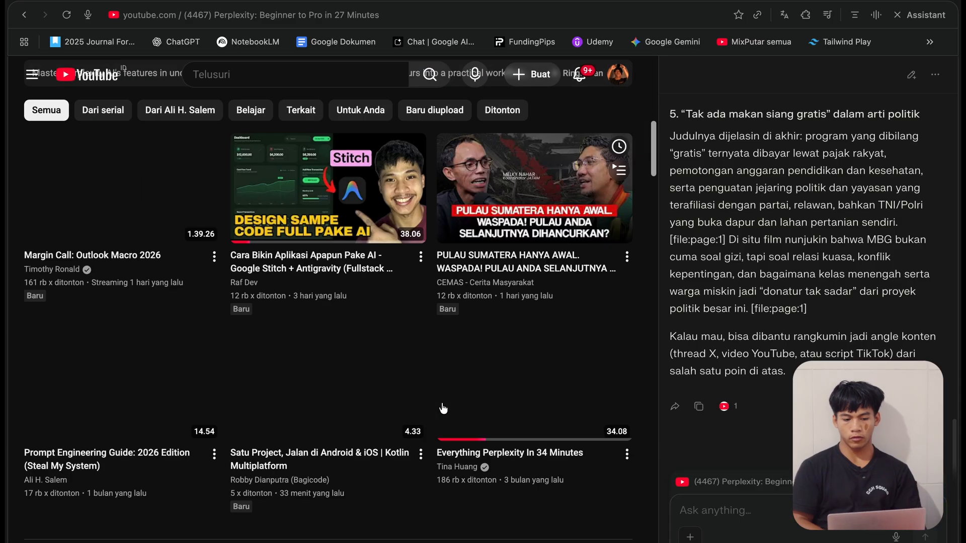
scroll(442, 403, up, 10)
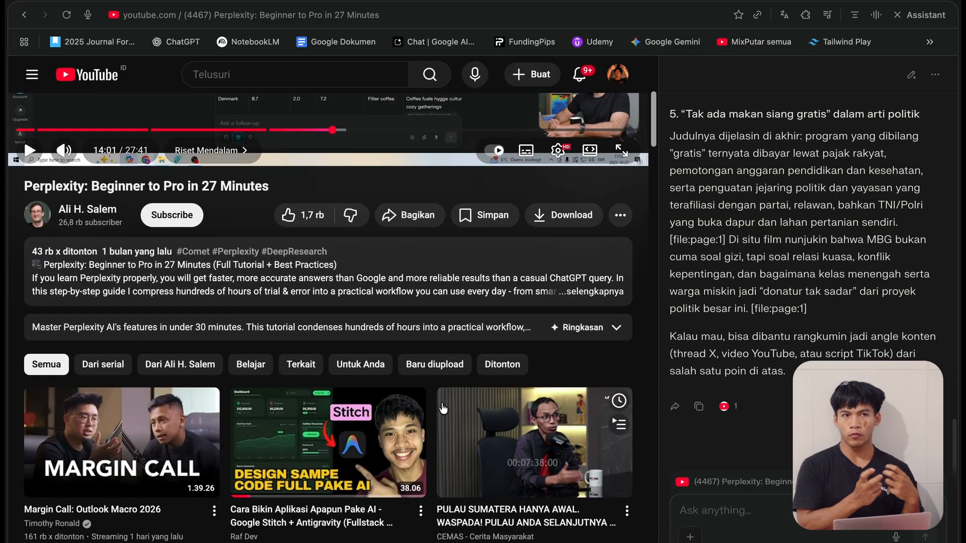
mouse_move(442, 408)
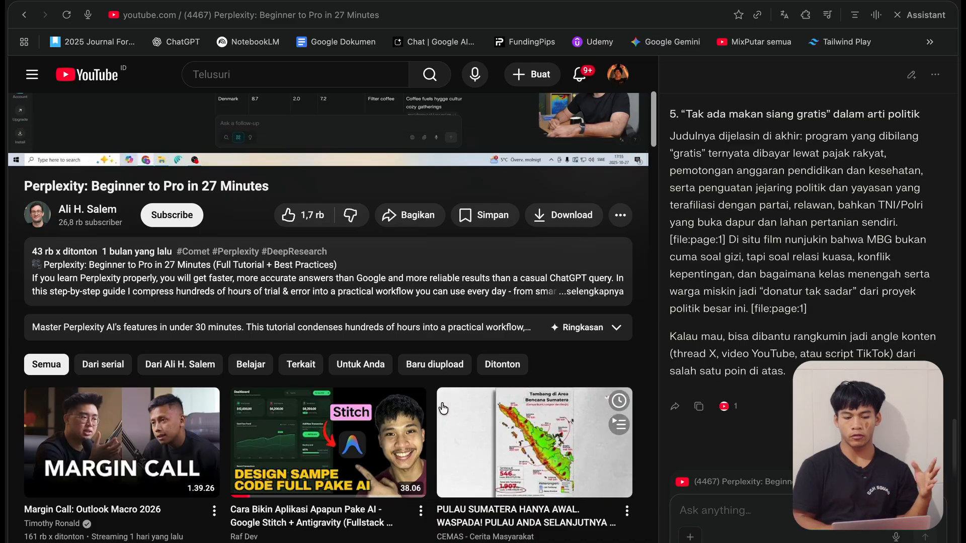
key(ctrl+Left)
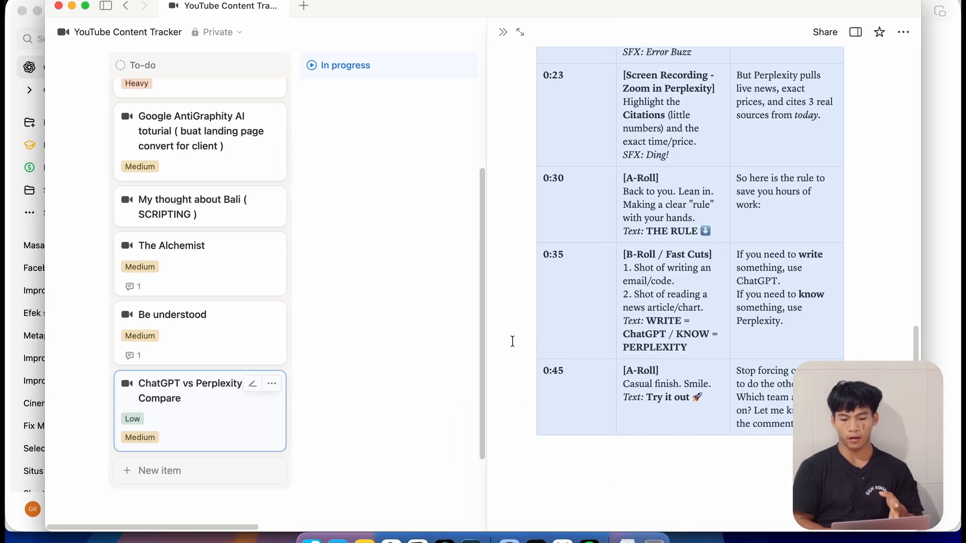
Widen the item's side view and look through the whole pasted script table
scroll(511, 339, up, 10)
scroll(675, 225, up, 7)
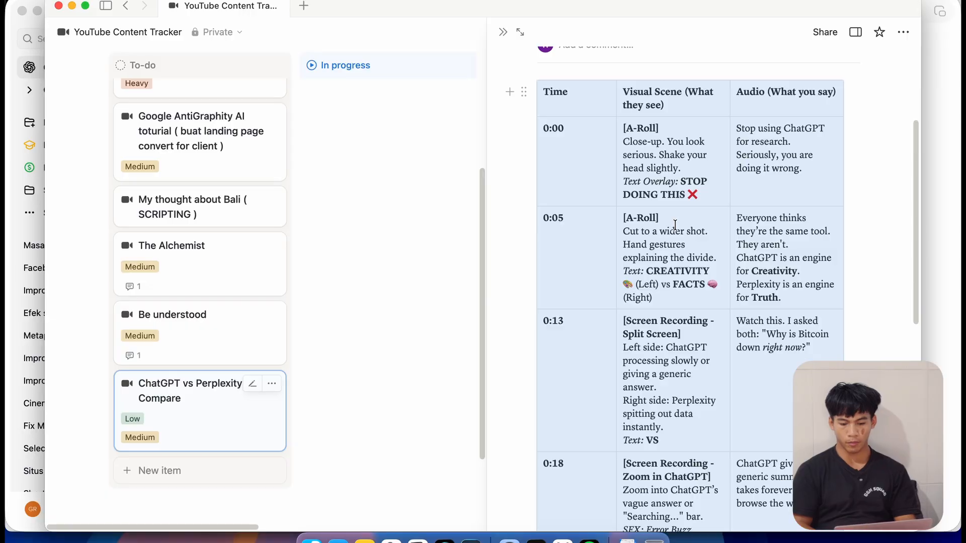
scroll(675, 225, up, 3)
scroll(676, 225, down, 10)
scroll(676, 225, up, 10)
scroll(675, 225, down, 10)
drag(486, 256, 335, 254)
scroll(466, 235, up, 5)
scroll(466, 236, up, 2)
scroll(465, 236, down, 10)
scroll(465, 236, up, 10)
Set the item's content type to Shorts and its publish date to March 18, 2026
click(459, 157)
click(481, 221)
click(560, 139)
click(502, 191)
click(569, 160)
click(605, 292)
click(655, 106)
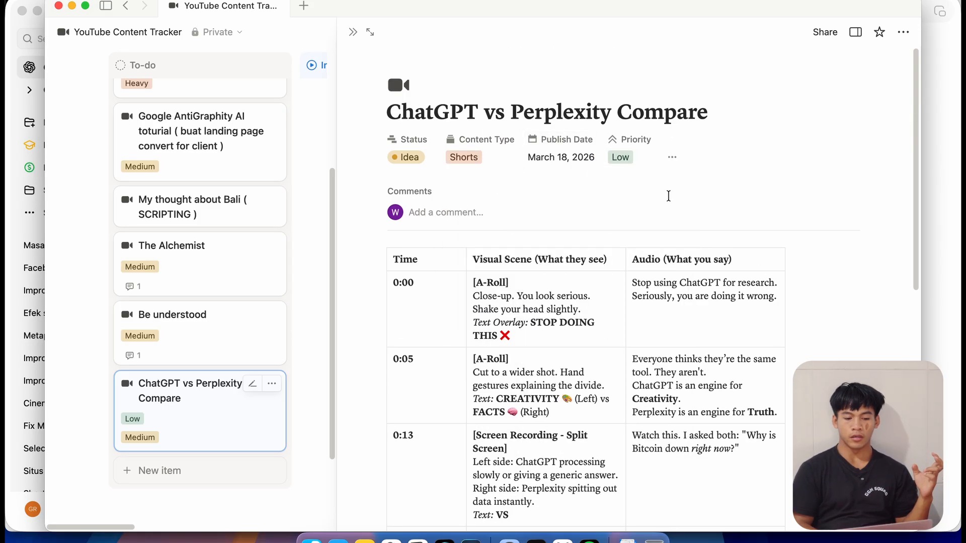
Close the item, view the tracker's Publishing Calendar and return to the Workflow Board
click(353, 32)
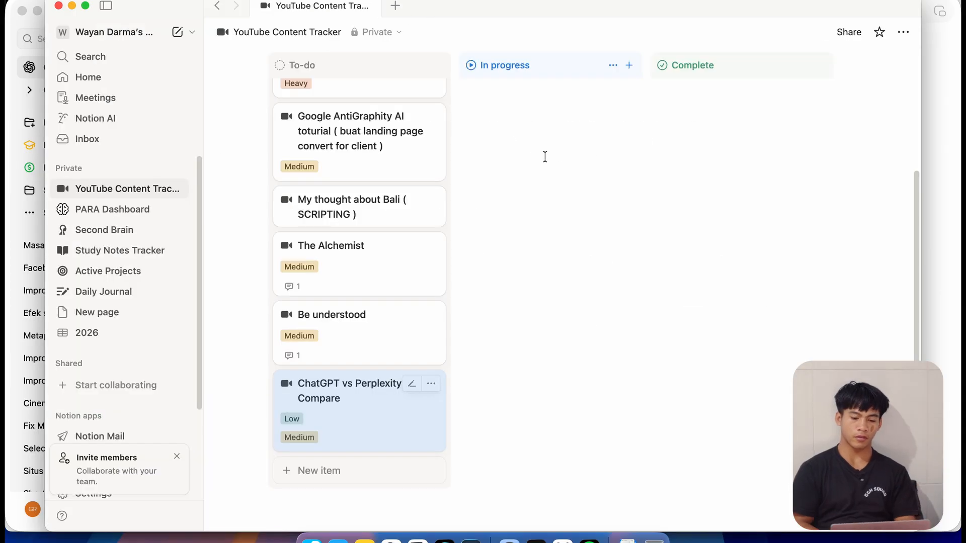
scroll(517, 198, up, 5)
click(533, 115)
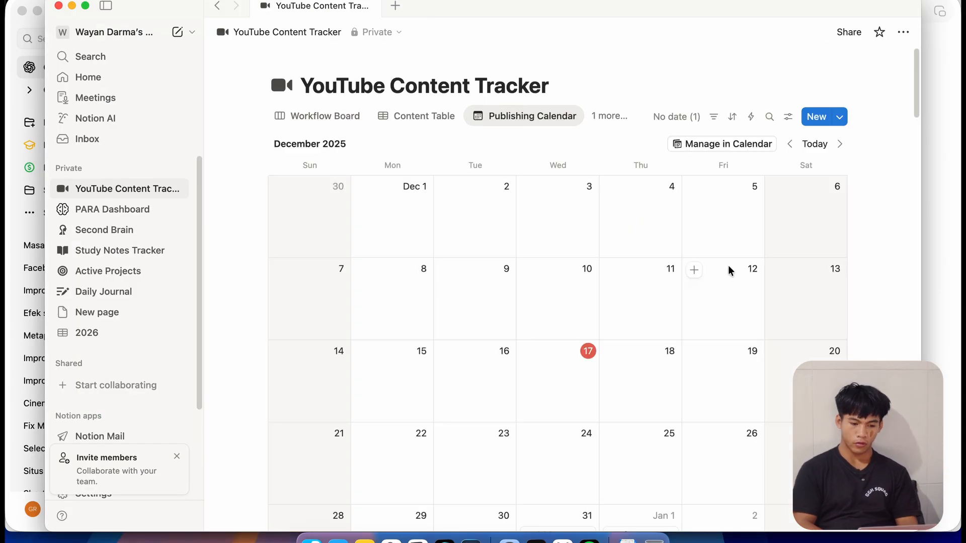
click(317, 116)
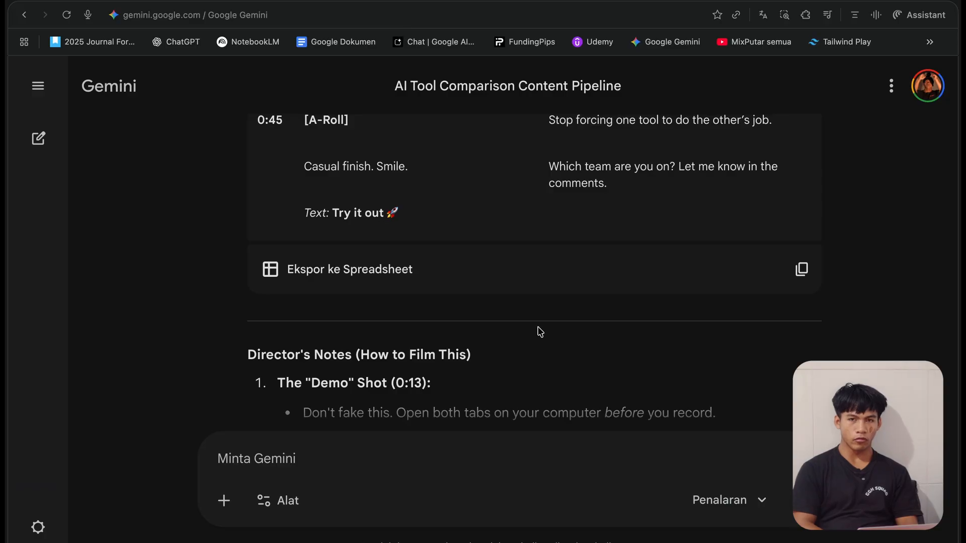
Return to the Perplexity answer in the browser and review the ranked video ideas through the Quick Ranking Summary table
scroll(540, 332, down, 10)
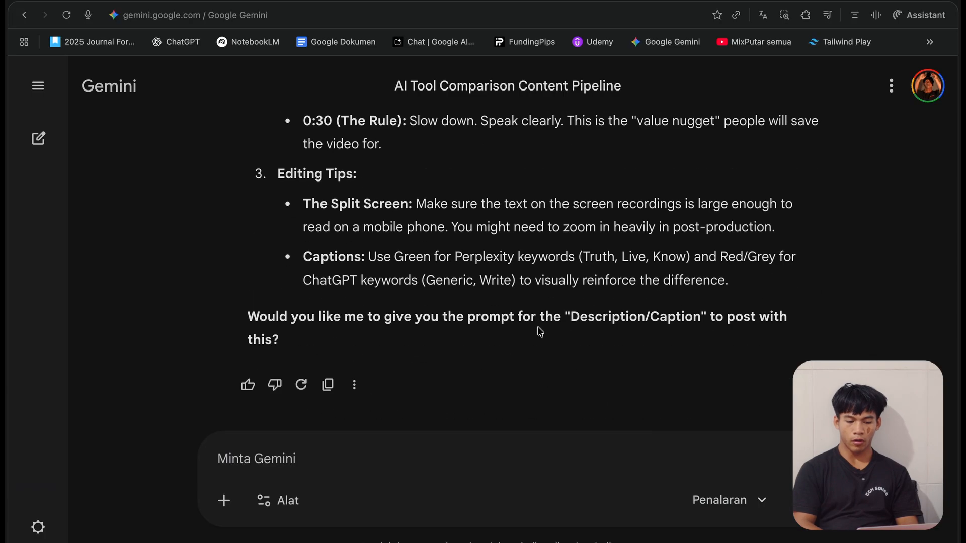
click(250, 14)
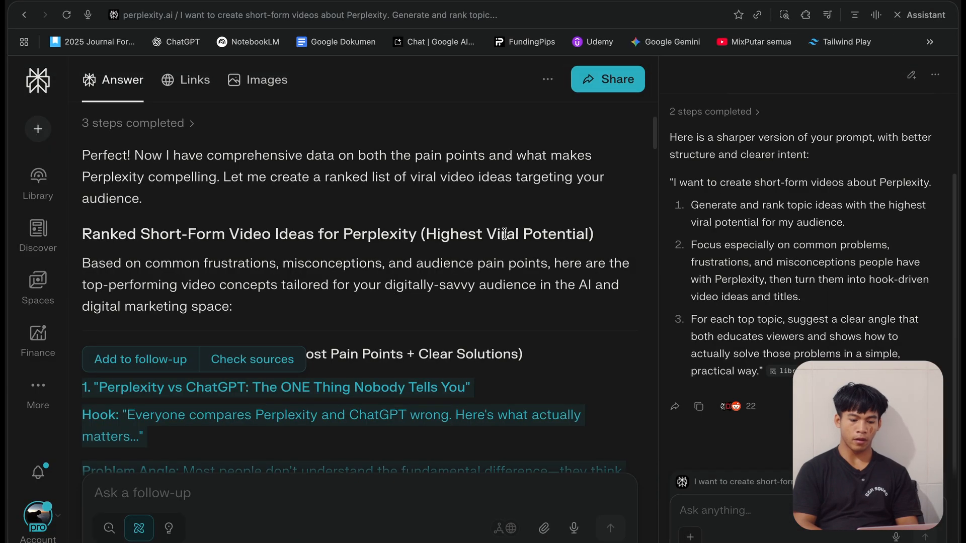
scroll(505, 233, down, 20)
scroll(505, 234, down, 10)
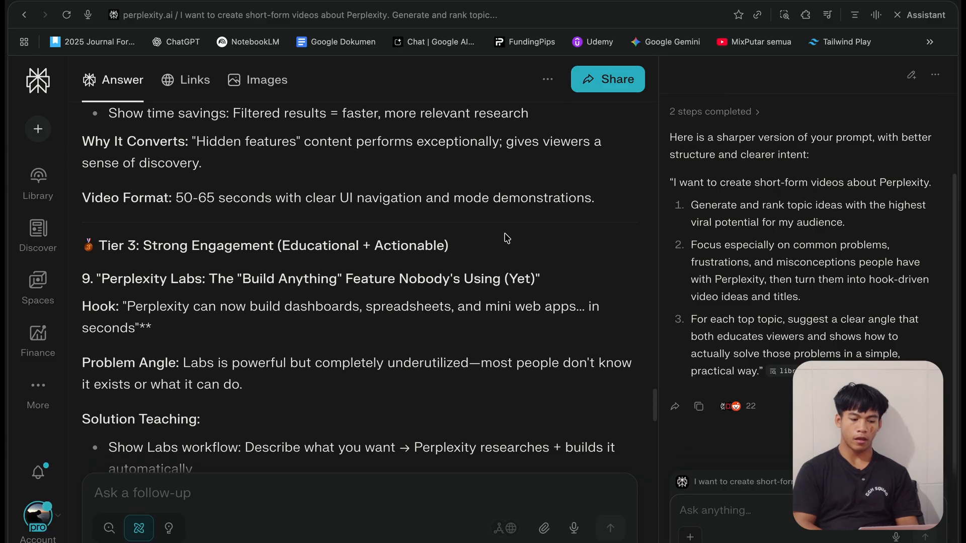
scroll(506, 242, down, 15)
scroll(403, 267, up, 1)
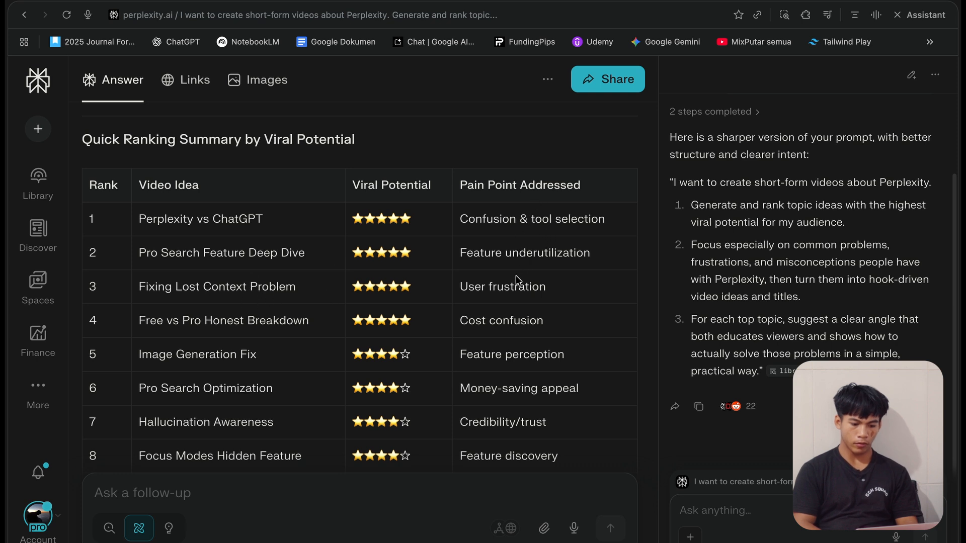
scroll(514, 312, down, 15)
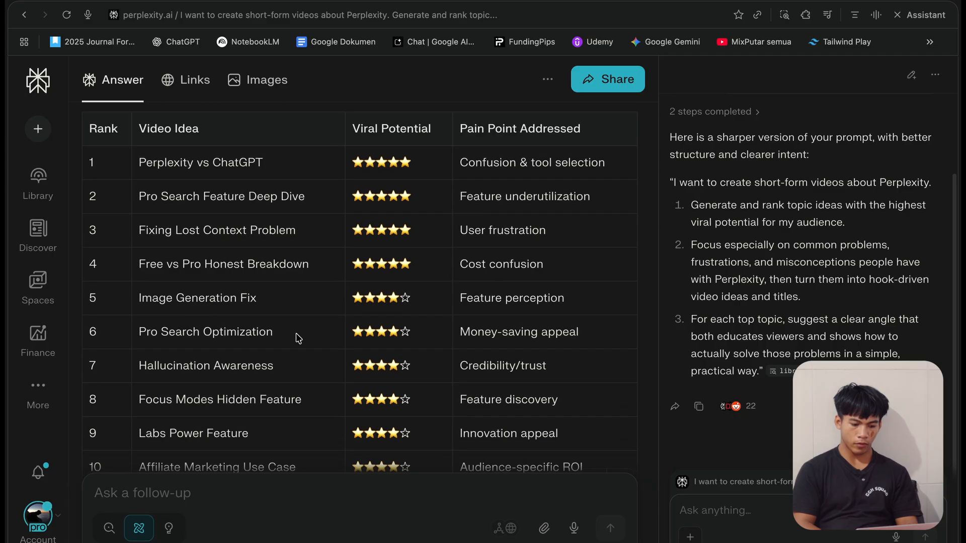
Read the second video idea, "Perplexity Pro Search: The Feature Everyone's Skipping (and Losing Money)", from its hook to its video format
scroll(181, 347, down, 3)
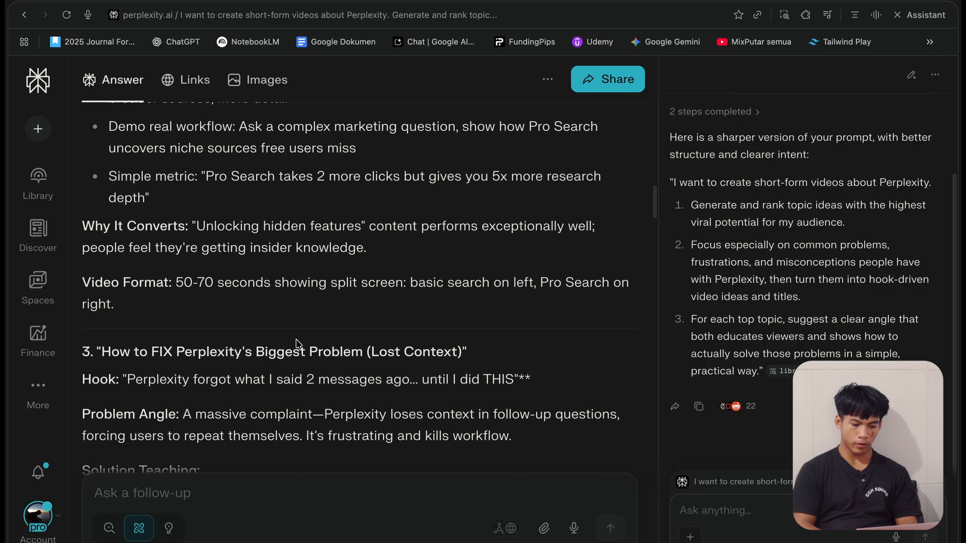
scroll(179, 348, up, 7)
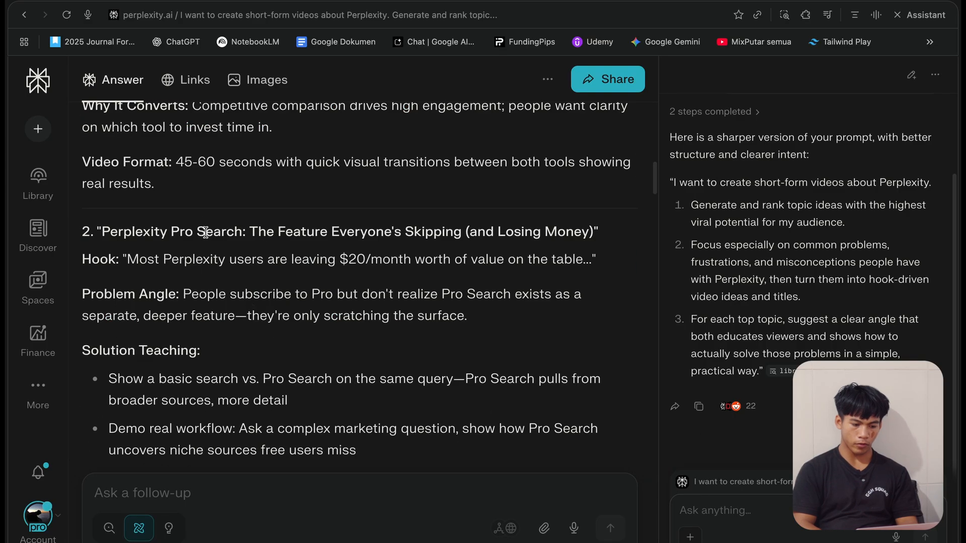
scroll(294, 251, down, 1)
scroll(295, 250, down, 2)
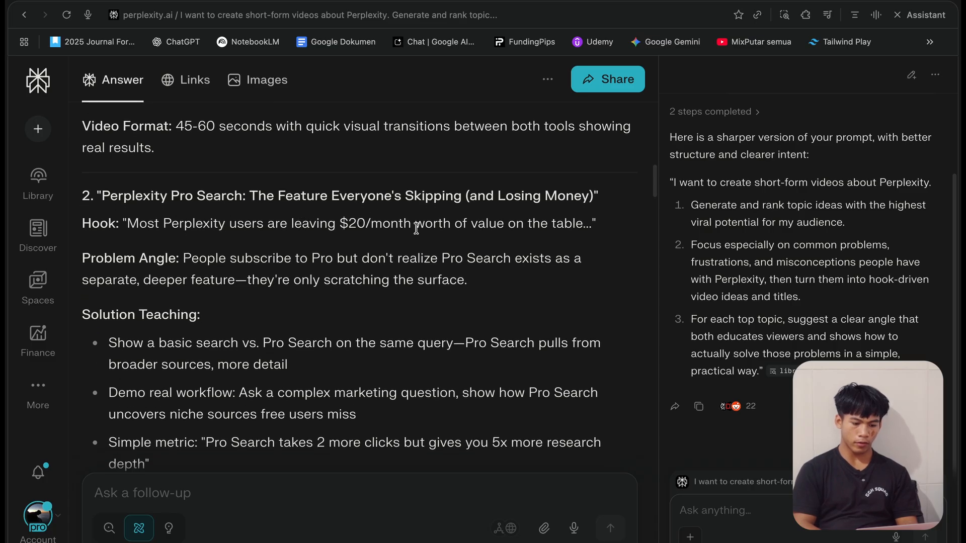
scroll(397, 271, down, 3)
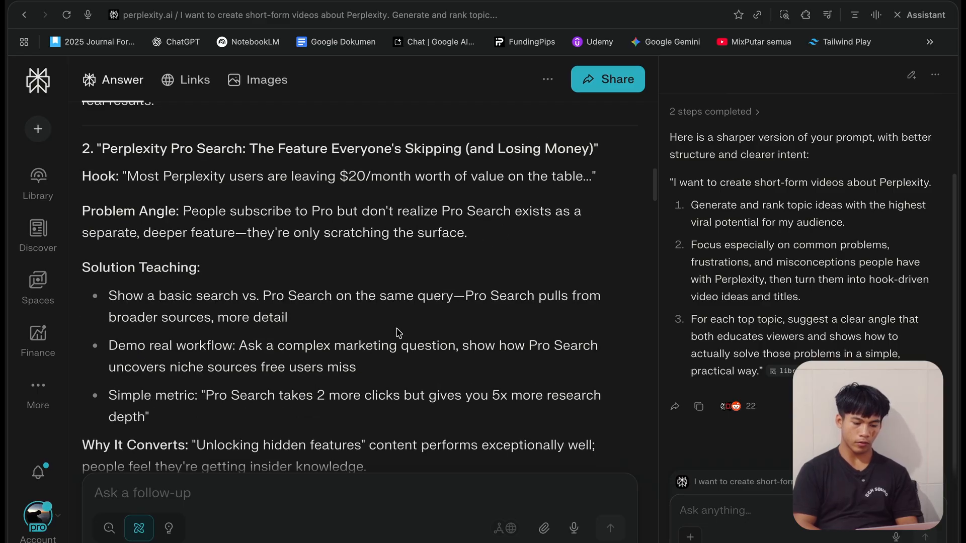
scroll(399, 332, down, 3)
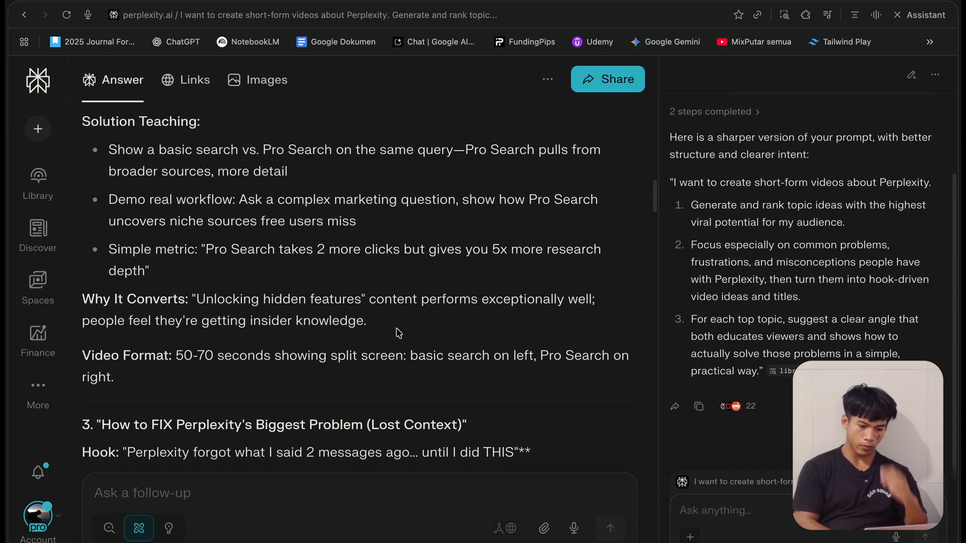
scroll(398, 333, up, 1)
Select the text of the second video idea about Perplexity Pro Search
drag(398, 333, 123, 247)
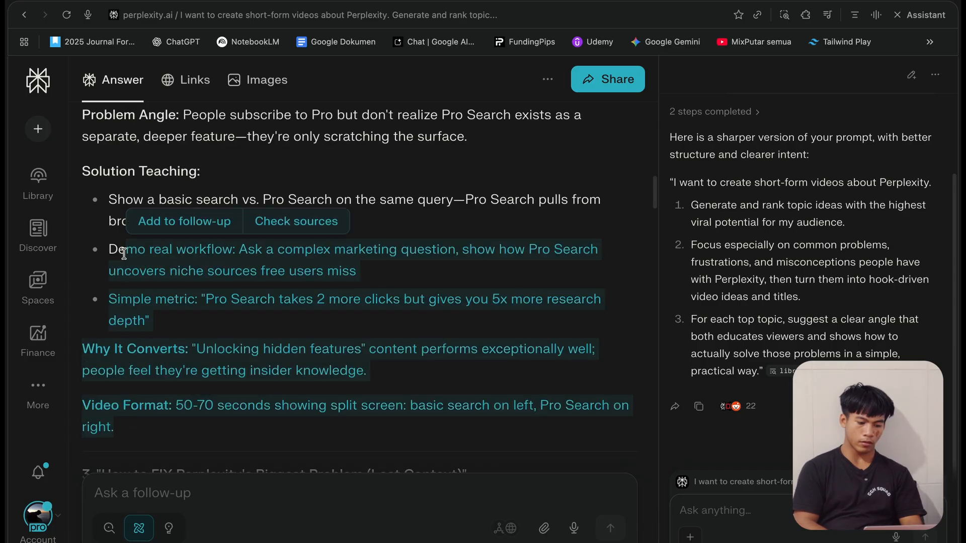
scroll(123, 253, up, 5)
scroll(124, 254, down, 2)
scroll(127, 214, down, 5)
drag(356, 467, 129, 236)
Switch to Notion and shorten the tracker's title to "Content Tracker"
key(super+Tab)
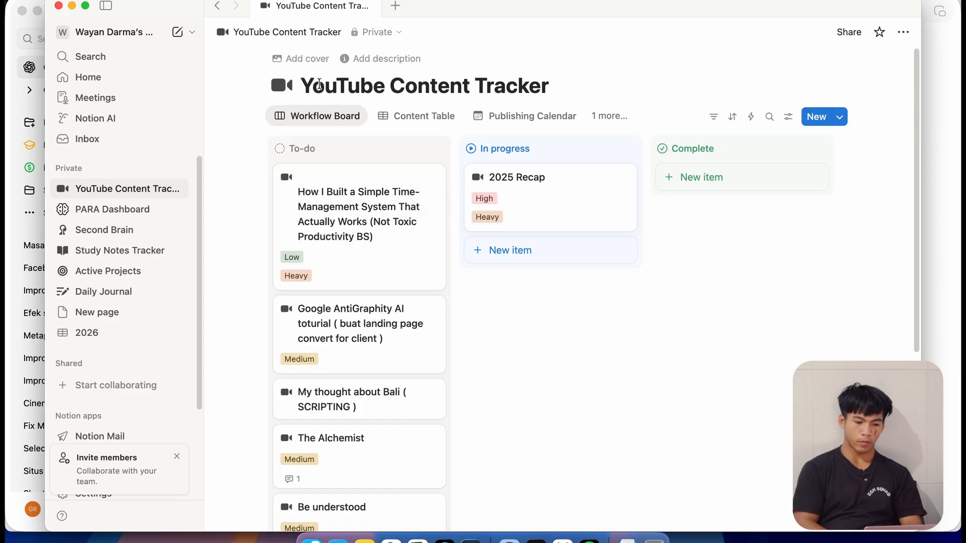
key(BackSpace)
key(BackSpace)
key(BackSpace)
key(BackSpace)
key(BackSpace)
key(BackSpace)
key(BackSpace)
key(BackSpace)
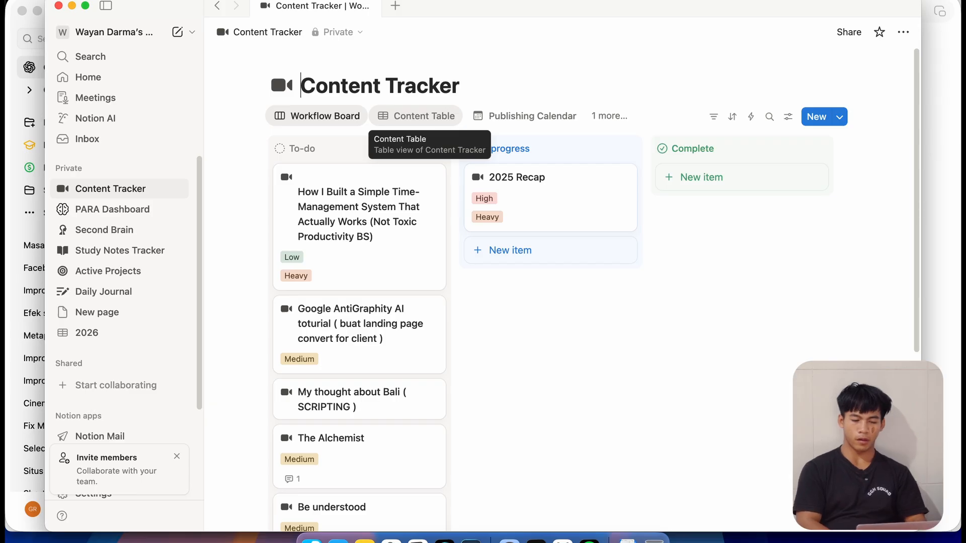
text(C)
key(BackSpace)
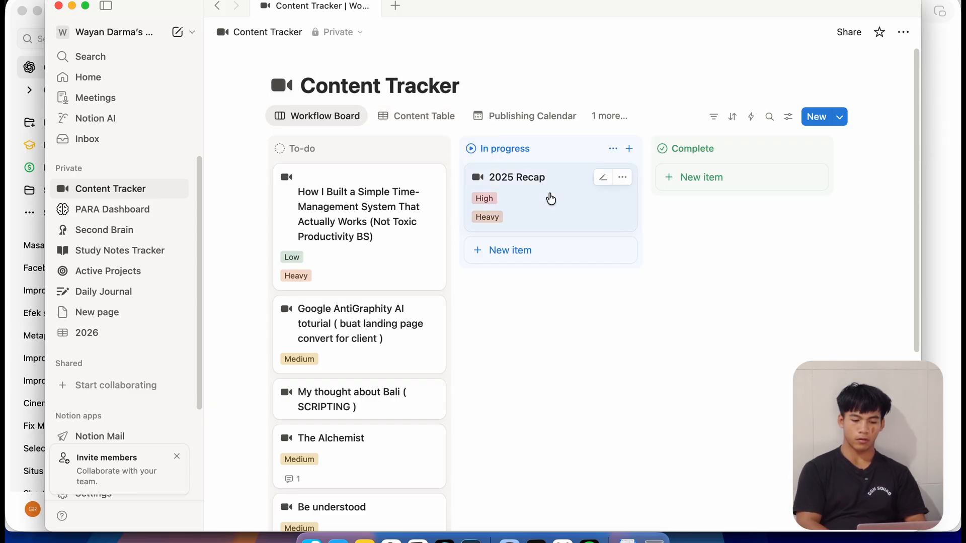
Add an item at the end of the To-do column, open its page and set its content type to Shorts
scroll(388, 345, down, 5)
click(310, 408)
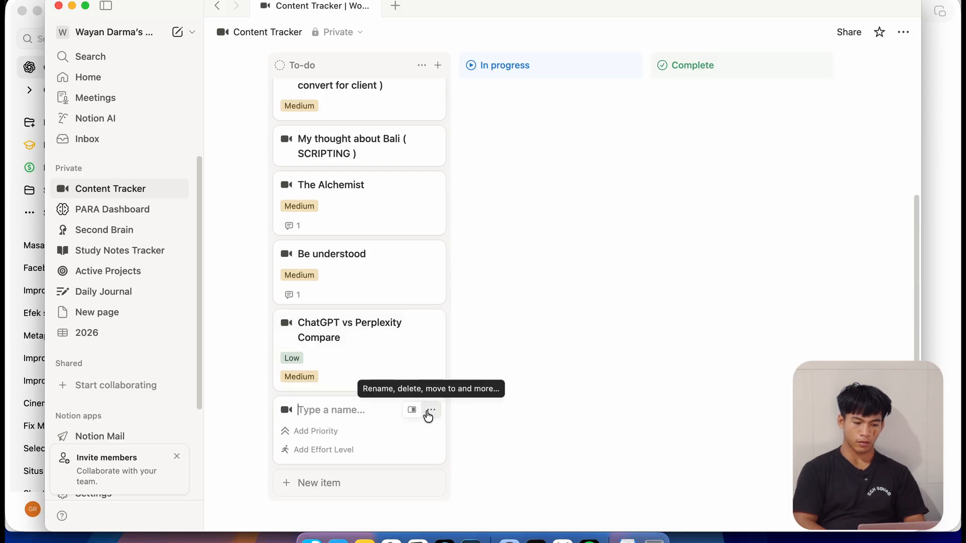
click(412, 410)
click(481, 157)
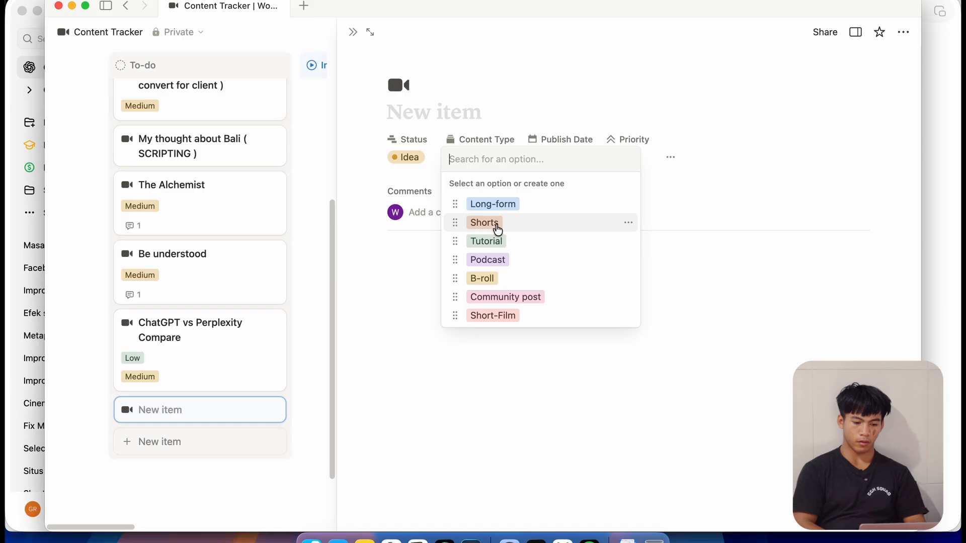
click(497, 229)
Paste the copied idea into the page body and title the page "Perplexity Pro Search: The Feature Everyone's Skipping (and Losing Money)"
click(462, 319)
key(super+v)
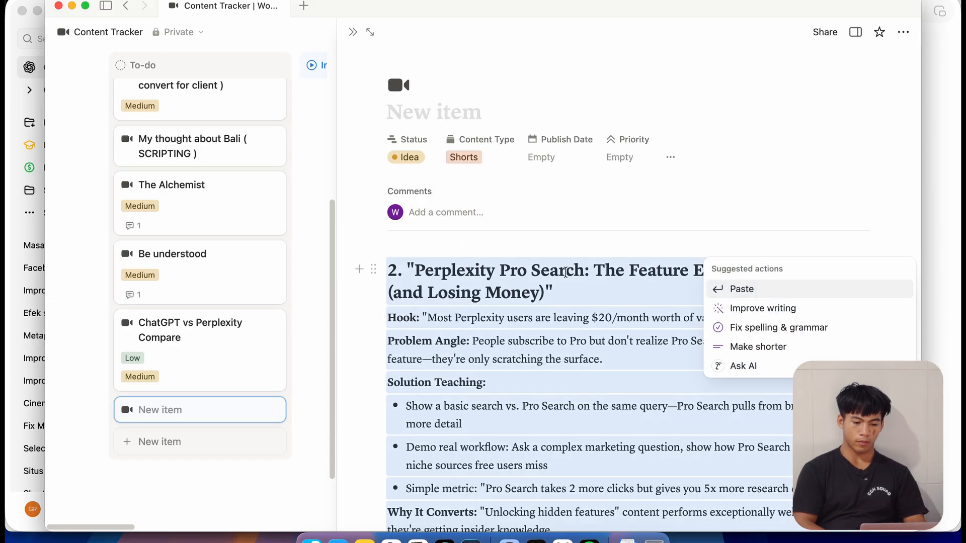
click(565, 274)
drag(546, 292, 413, 270)
key(super+c)
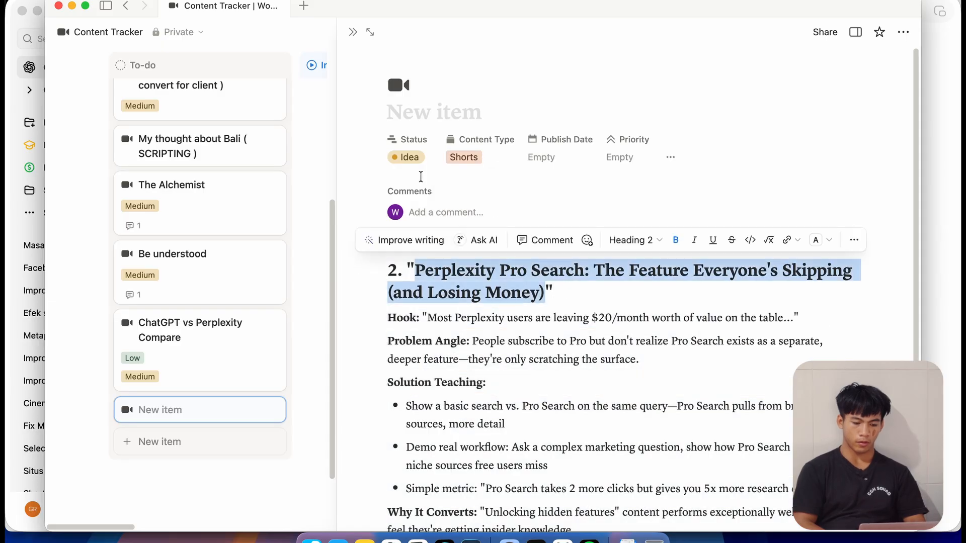
click(472, 108)
key(super+v)
Remove the duplicate numbered heading from the page body so that the text starts with the Hook line
click(416, 296)
key(Left)
key(BackSpace)
key(BackSpace)
key(BackSpace)
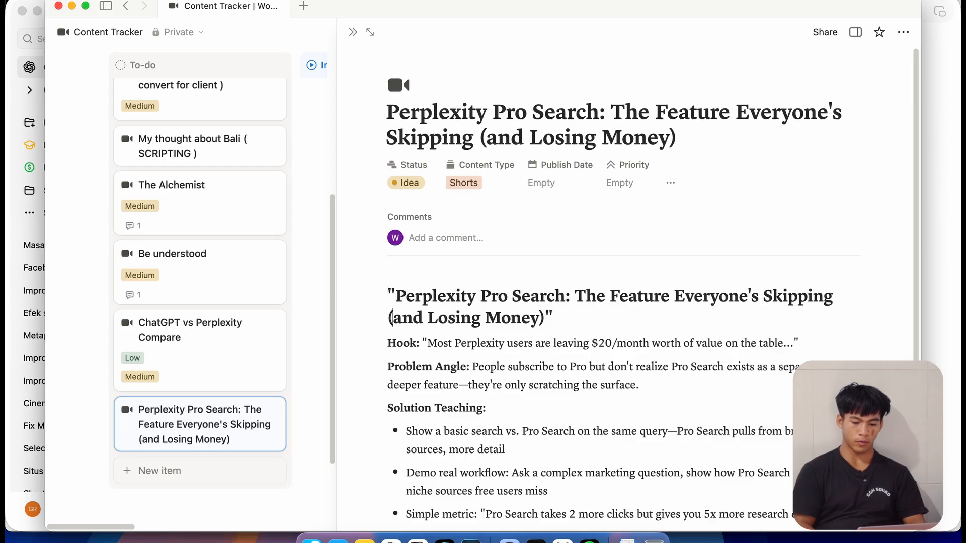
key(super+a)
key(BackSpace)
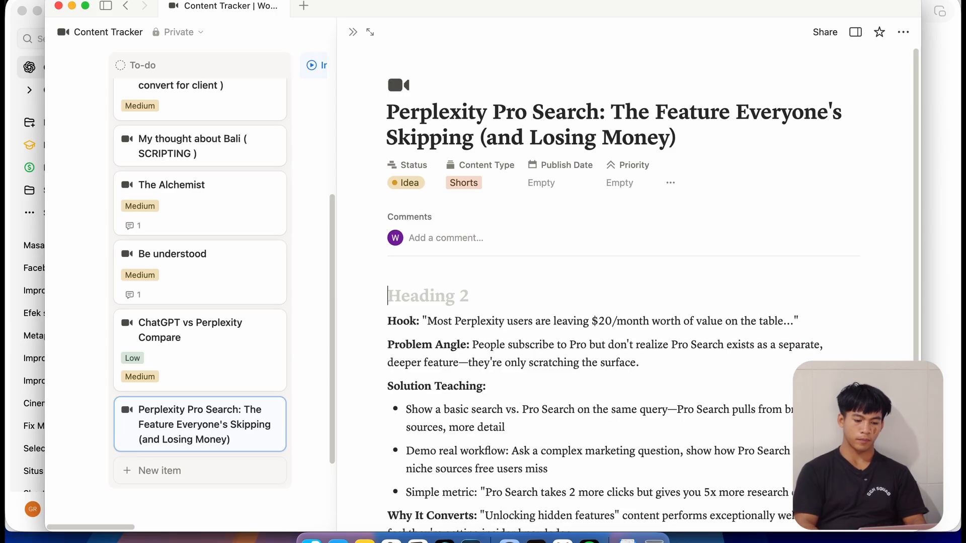
key(BackSpace)
key(Return)
key(BackSpace)
scroll(604, 302, down, 3)
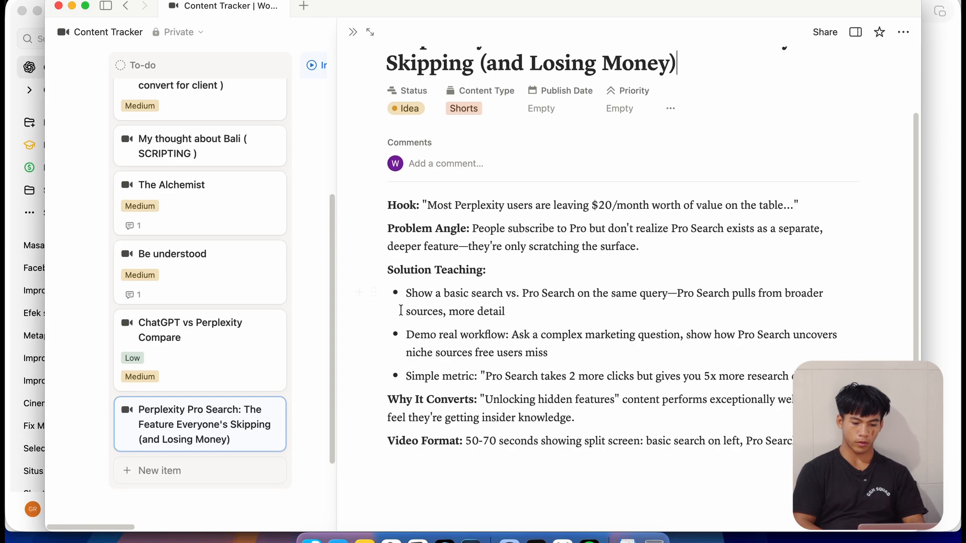
Copy the whole body text of the page, from Hook to Video Format, and switch to Gemini in the browser
click(617, 445)
key(super+a)
key(super+a)
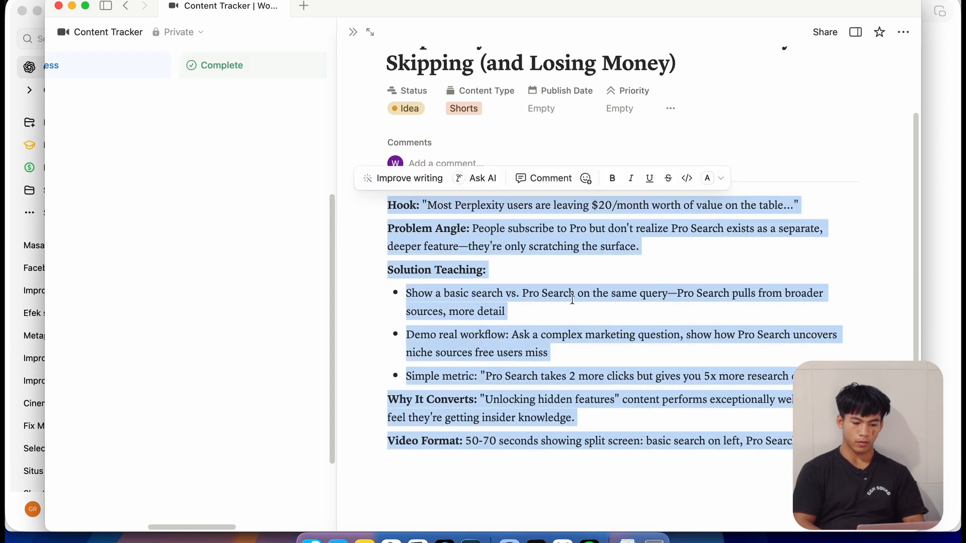
key(ctrl+Left)
key(ctrl+Right)
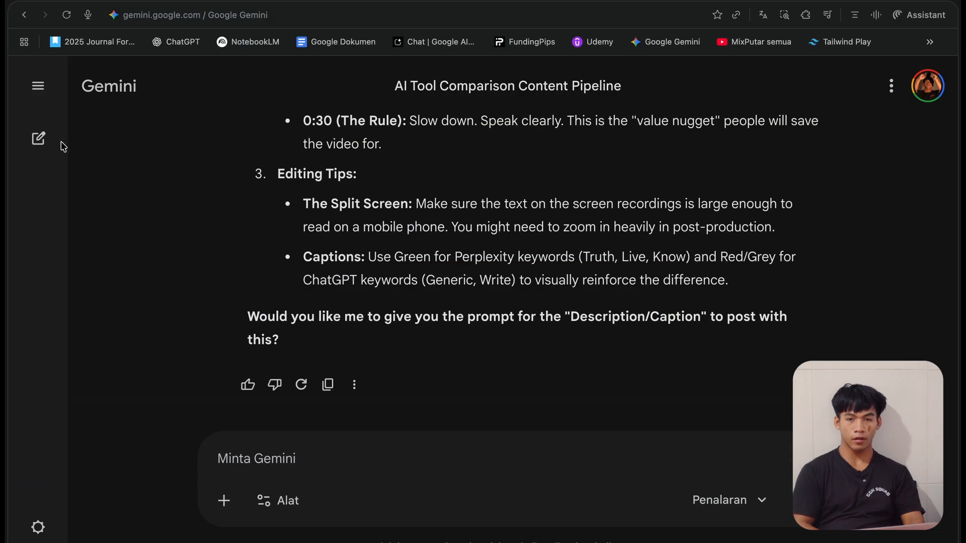
Start a new chat and ask "is this good idea :" followed by the copied Pro Search idea
click(33, 149)
text(th)
key(BackSpace)
key(BackSpace)
text(is this good idea : ")
key(super+v)
key(Return)
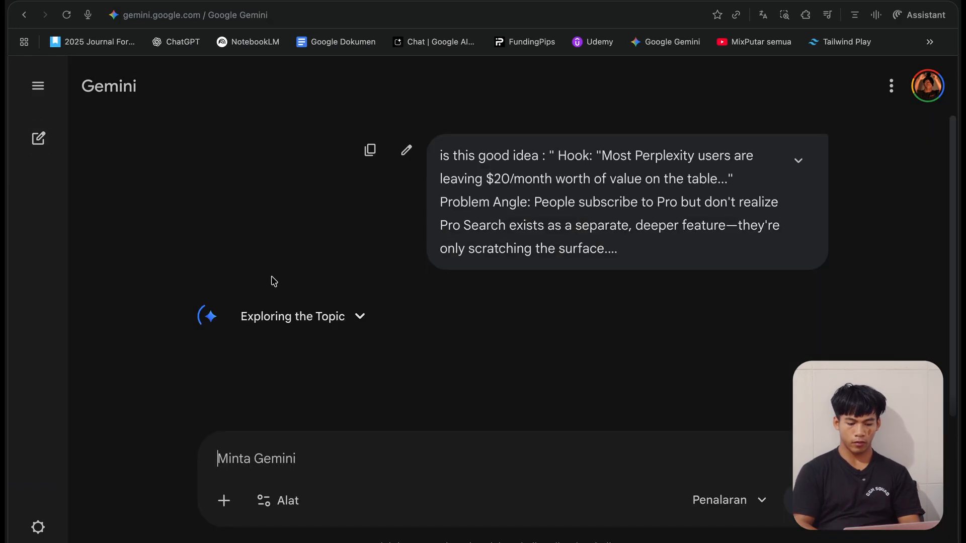
Expand Gemini's reasoning and read the beginning of its assessment of the Pro Search idea
click(269, 316)
click(284, 513)
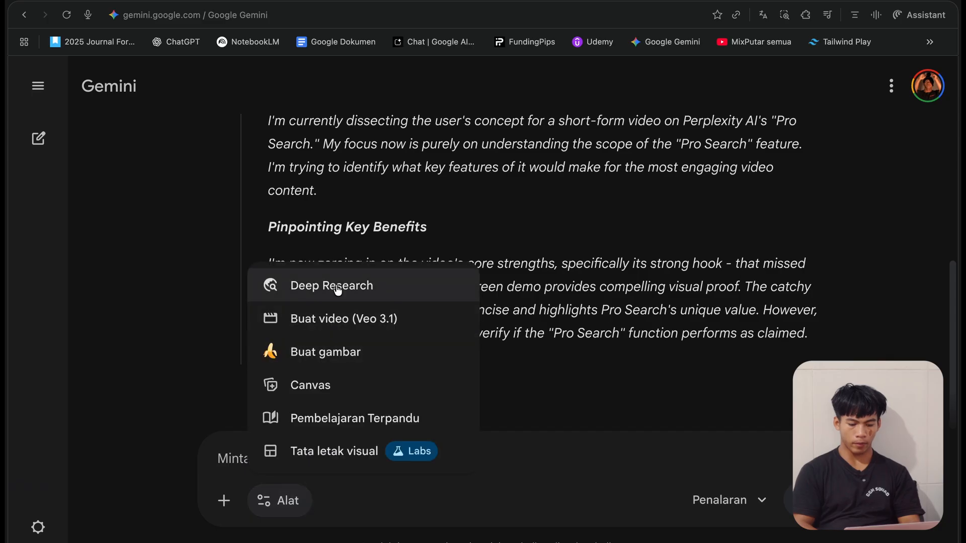
key(Escape)
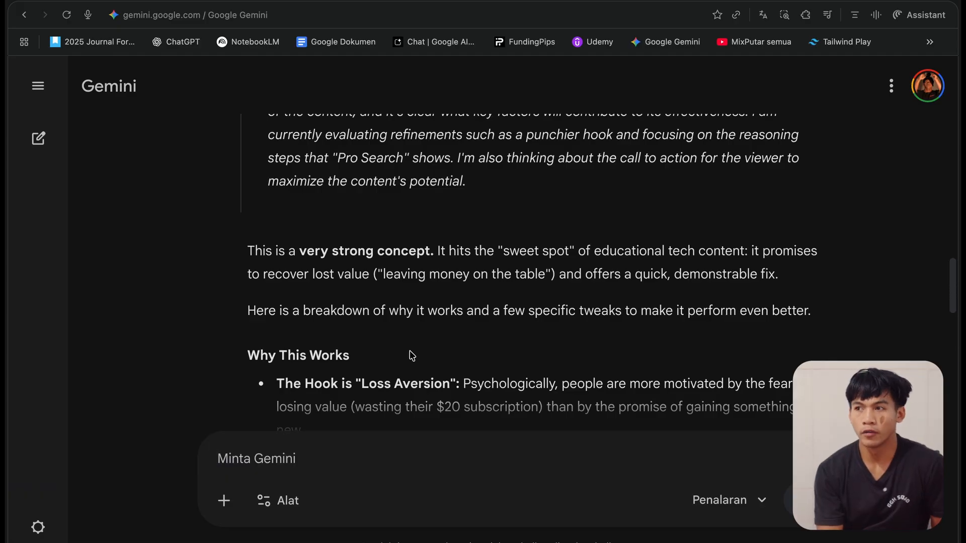
key(ctrl+Right)
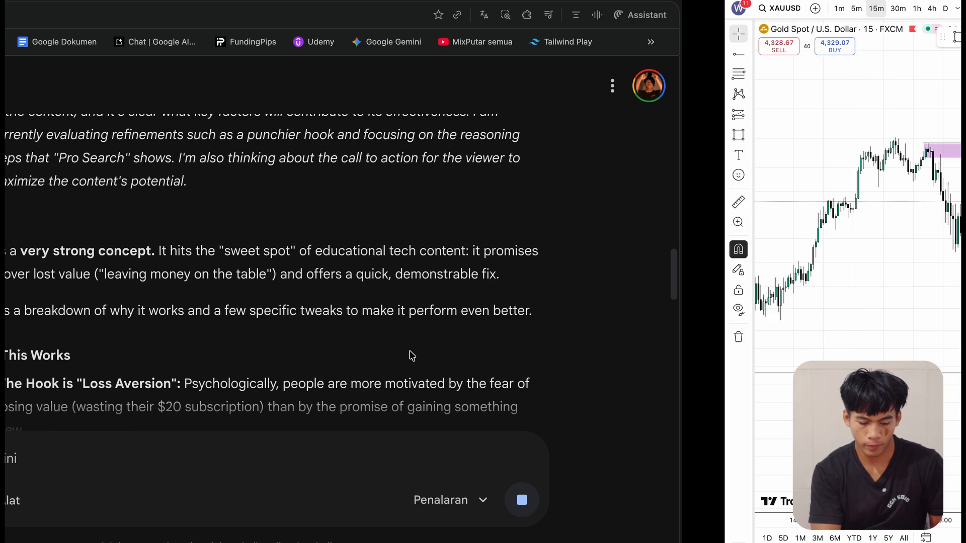